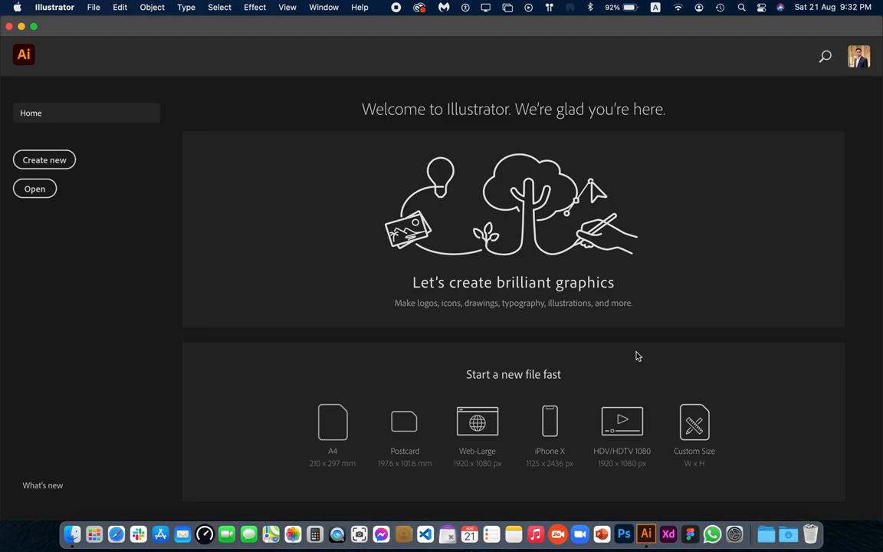
Step: Turn on automatic hiding for the Dock and extend the application window down to the bottom of the screen
right_click(741, 510)
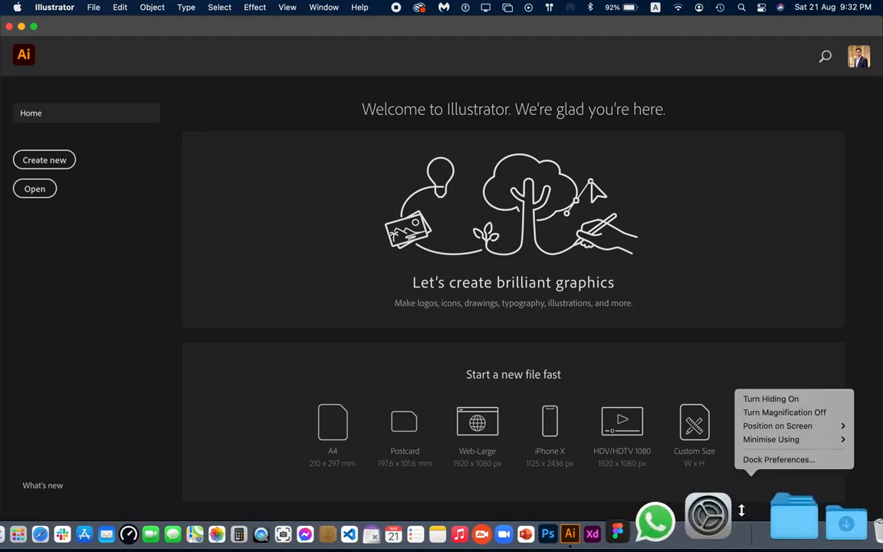
click(752, 398)
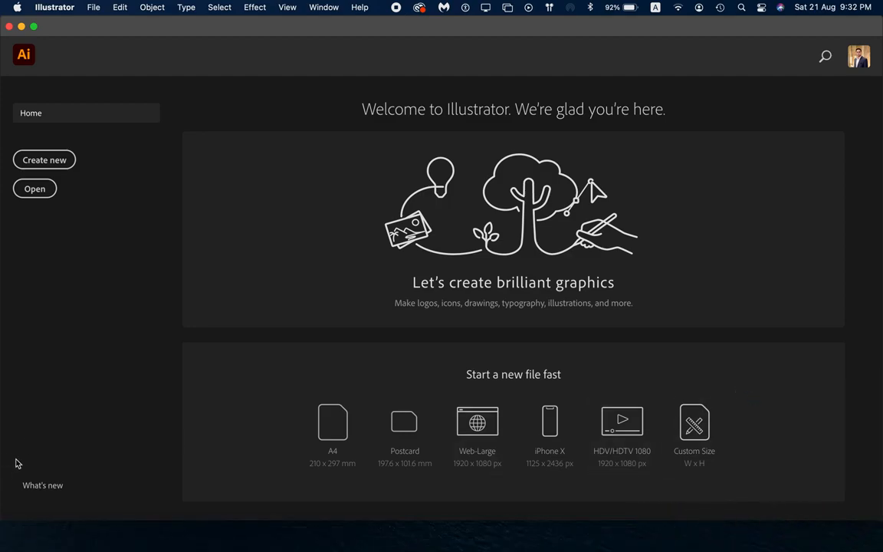
drag(104, 519, 90, 547)
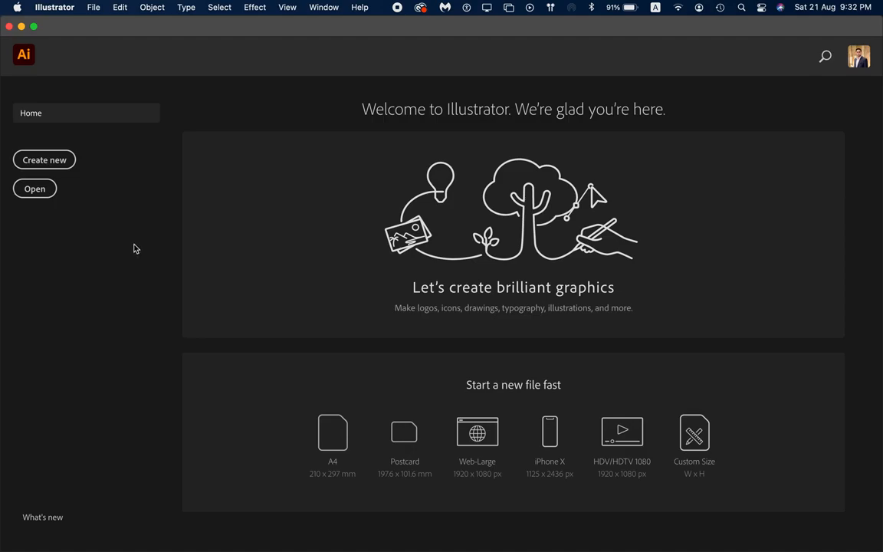
Step: Create a new document measuring 1080 by 1080 pixels and collapse the open Gradient panel
click(66, 161)
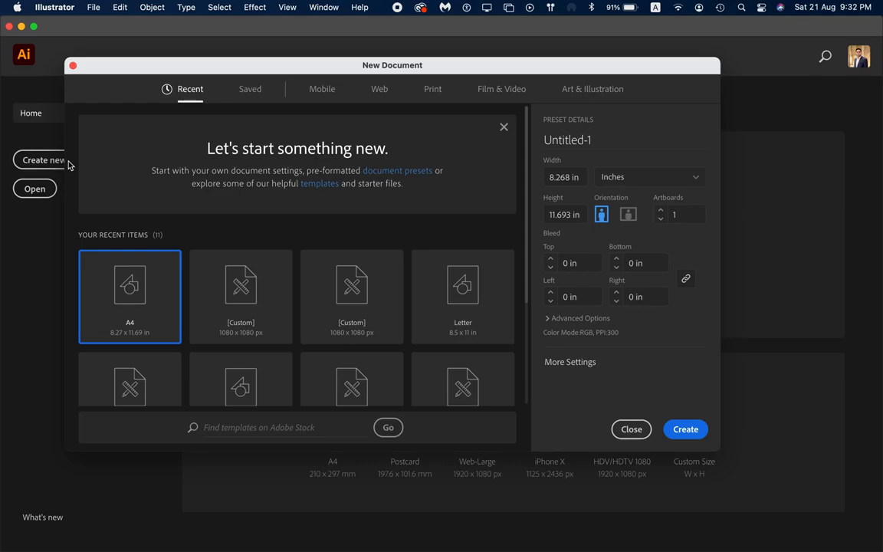
click(620, 180)
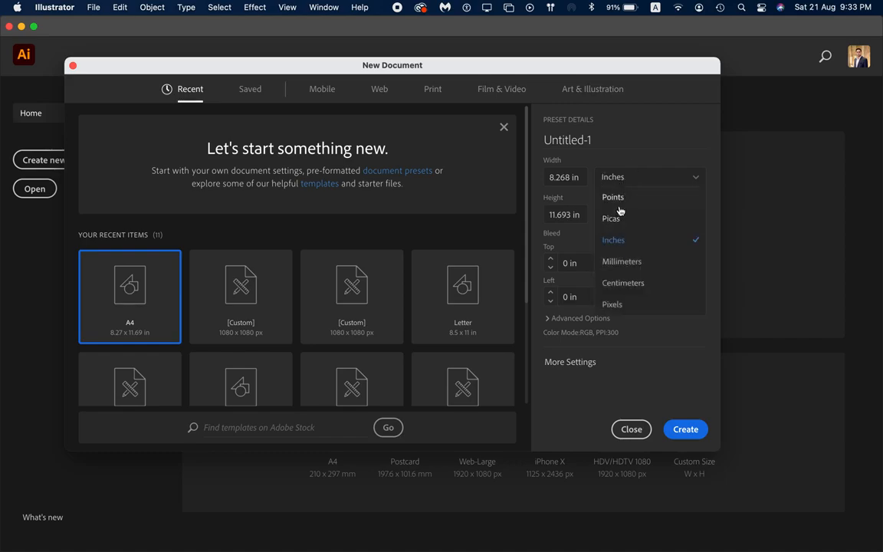
click(618, 304)
drag(547, 177, 595, 172)
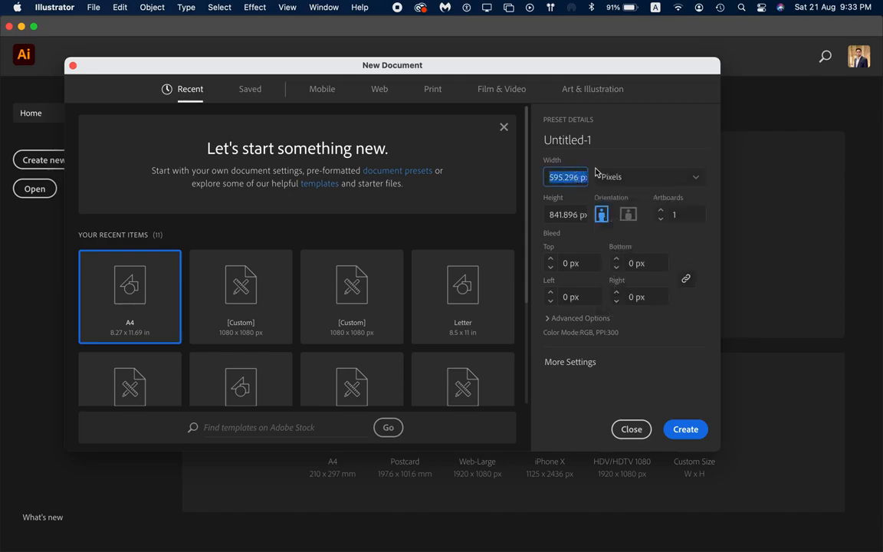
text(1080)
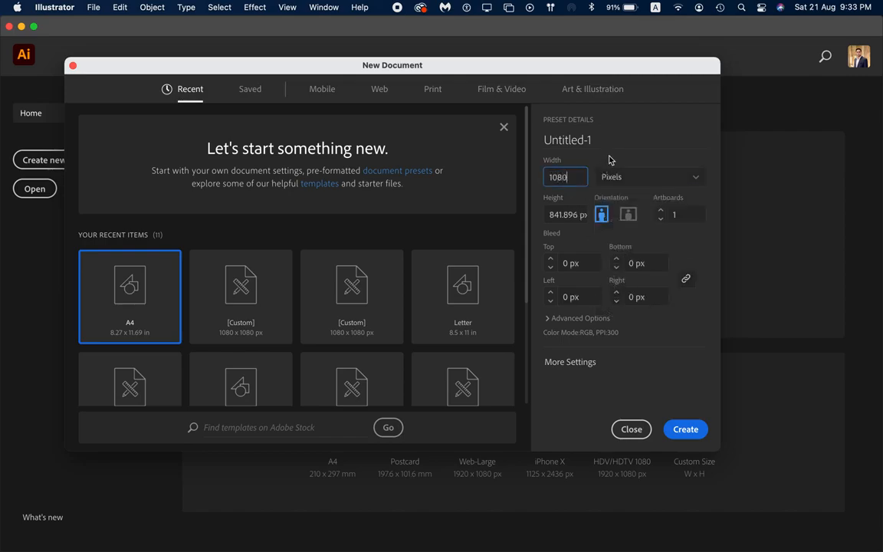
key(Tab)
text(10)
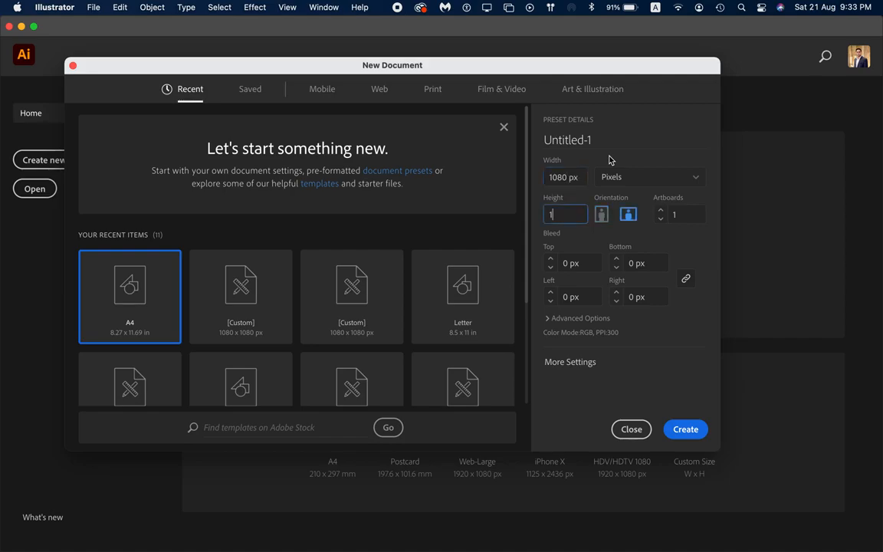
text(80)
click(686, 429)
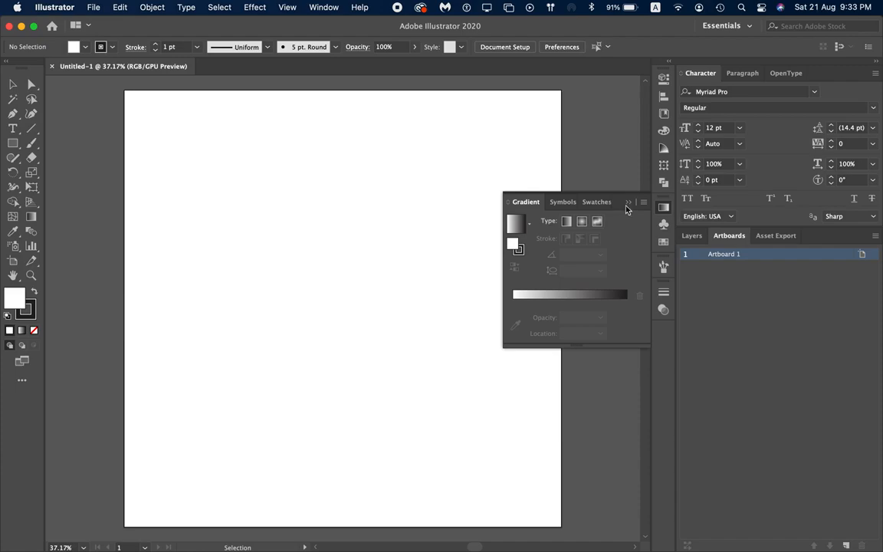
click(626, 204)
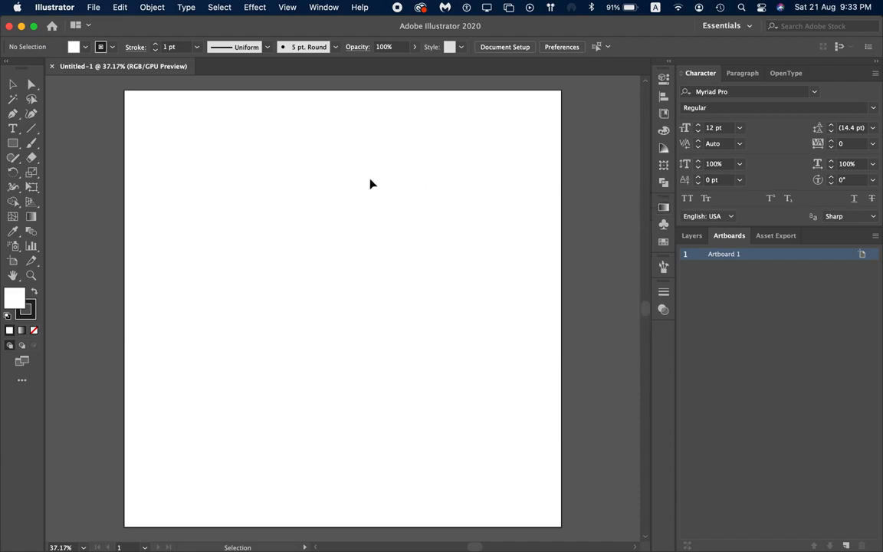
scroll(370, 184, down, 2)
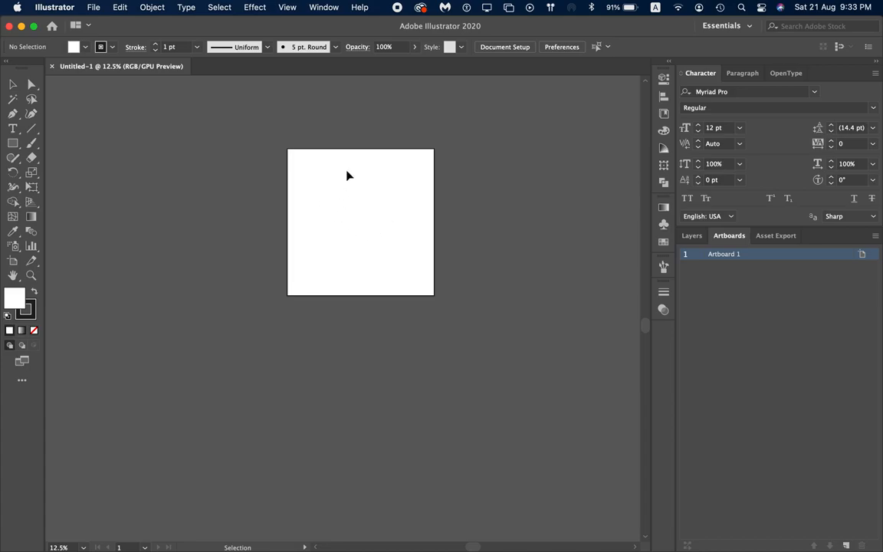
Step: Switch to KeyCastr, dismiss its preferences and place its keystroke overlay beside the artboard
mouse_move(441, 529)
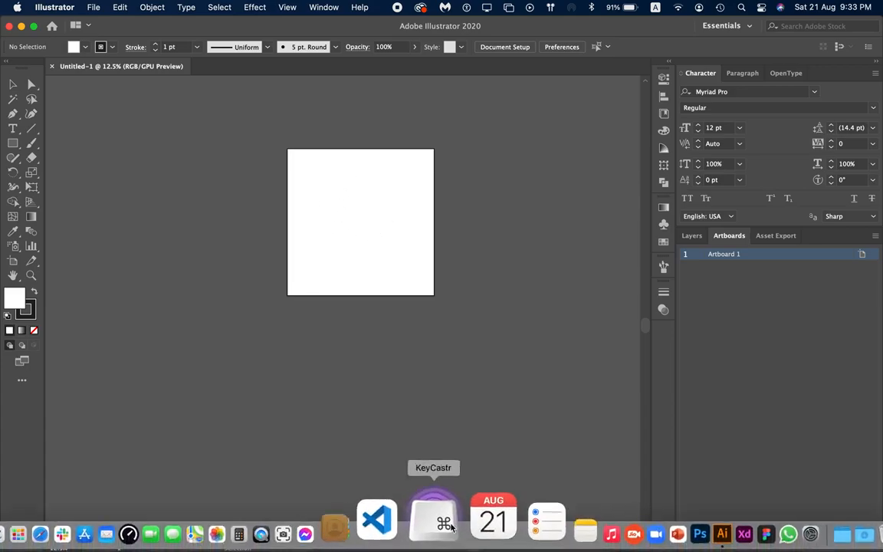
click(443, 522)
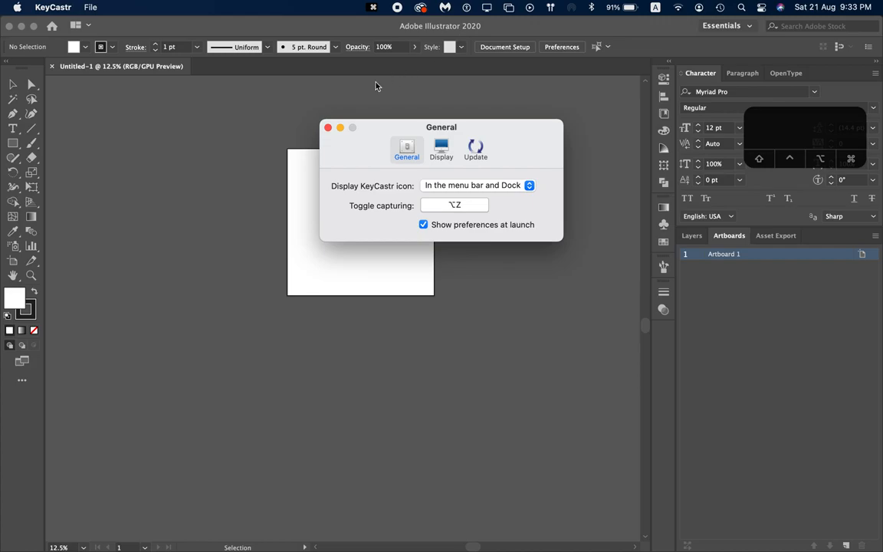
click(327, 128)
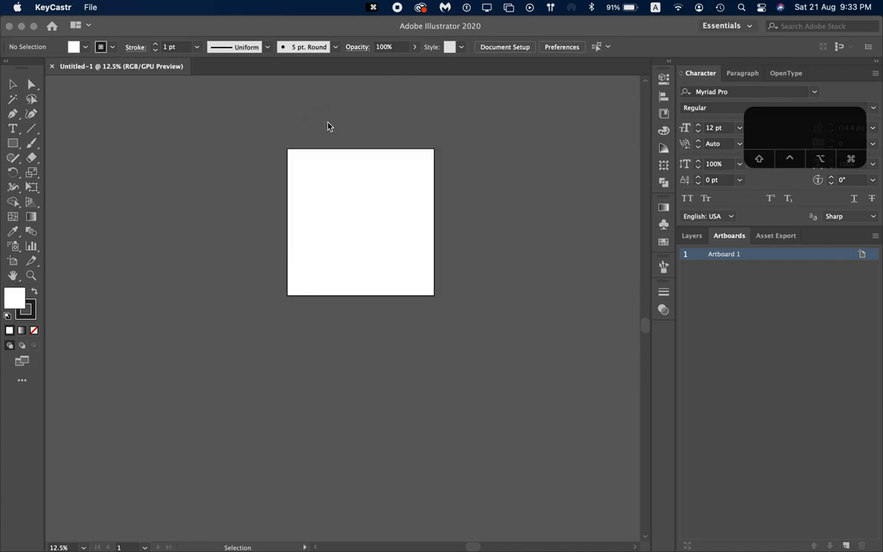
drag(801, 138, 568, 164)
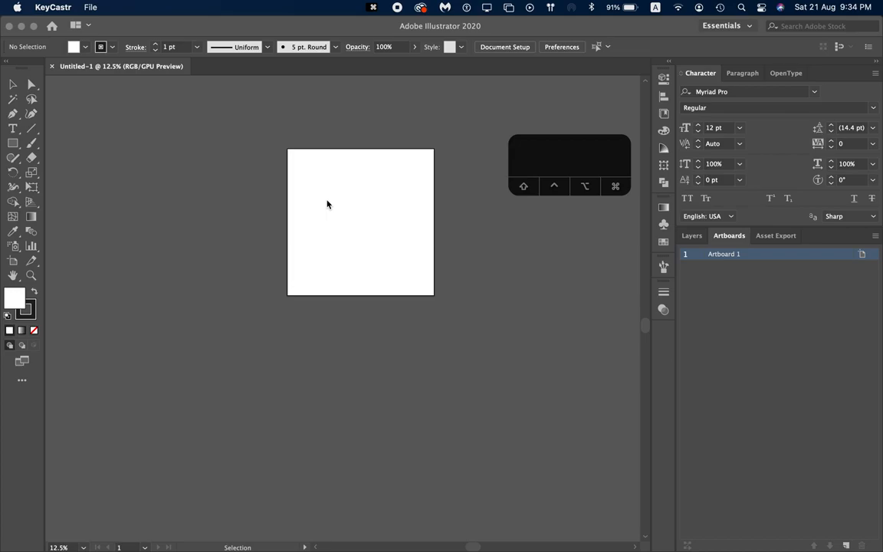
drag(559, 151, 527, 160)
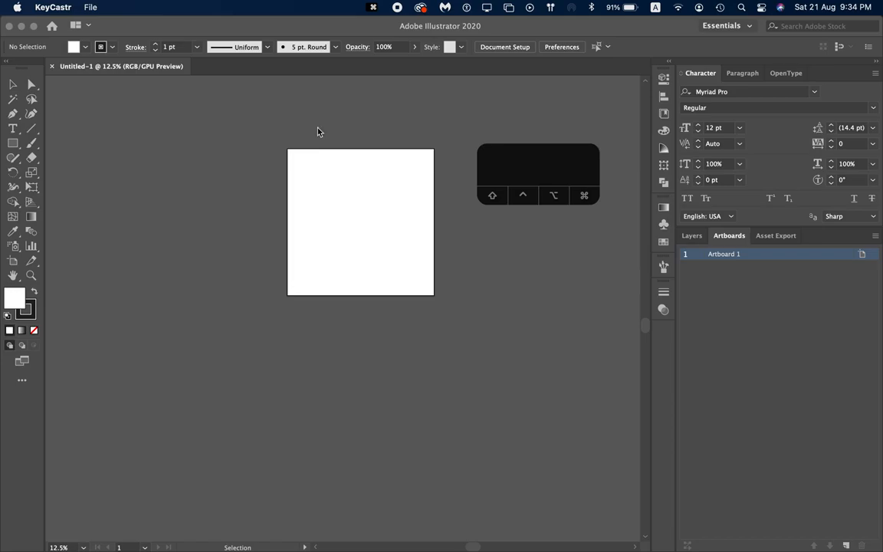
click(370, 193)
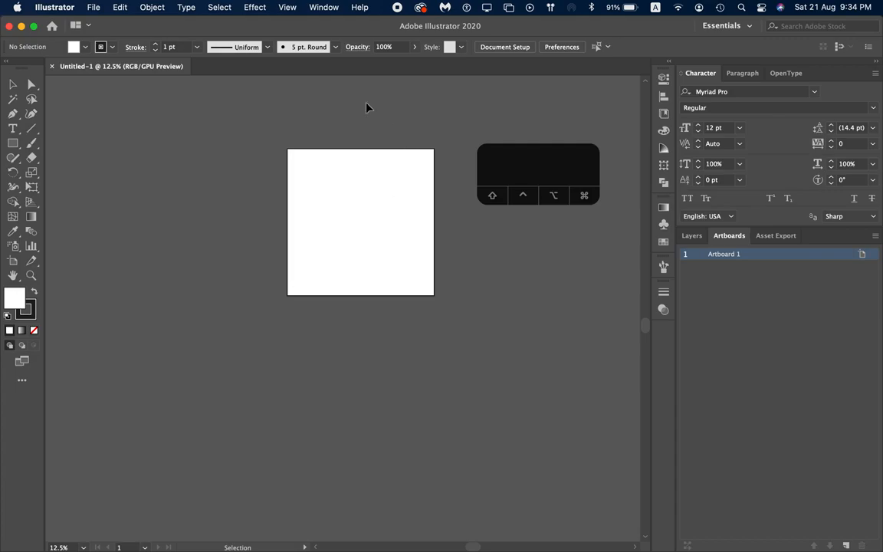
Step: Examine the list of available panels and look at the Stroke, Gradient and Pathfinder panels
click(314, 7)
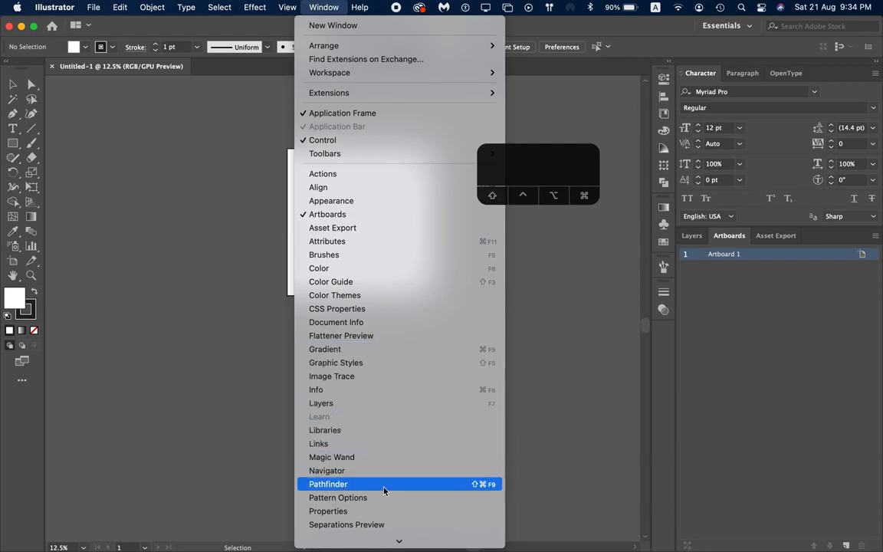
scroll(341, 483, down, 5)
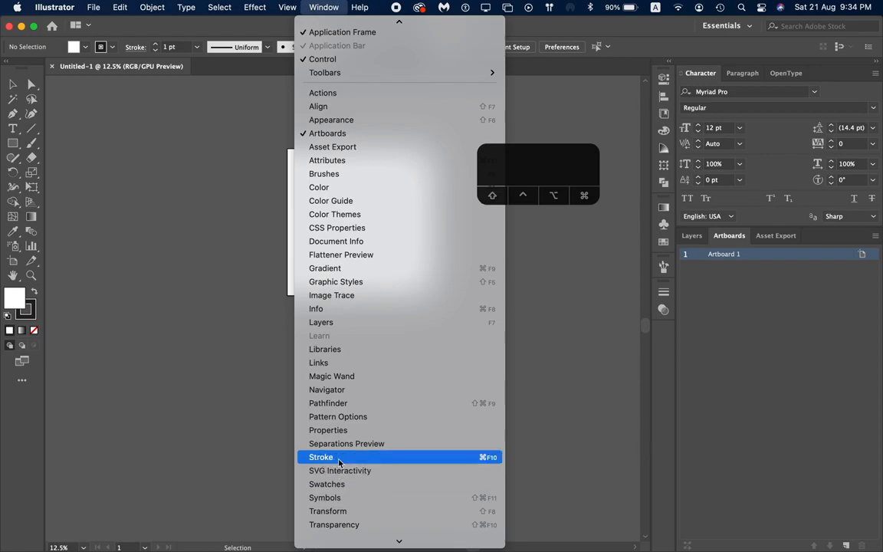
click(665, 364)
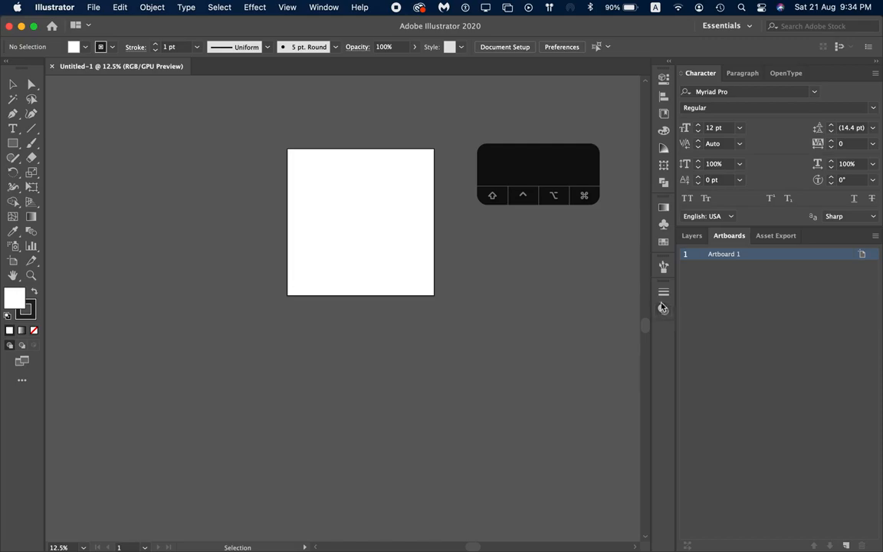
click(664, 292)
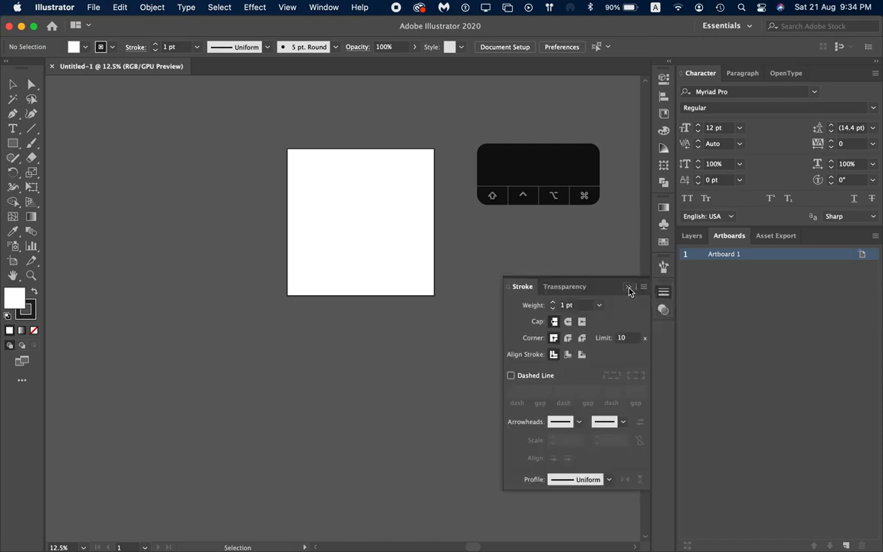
click(629, 287)
click(663, 207)
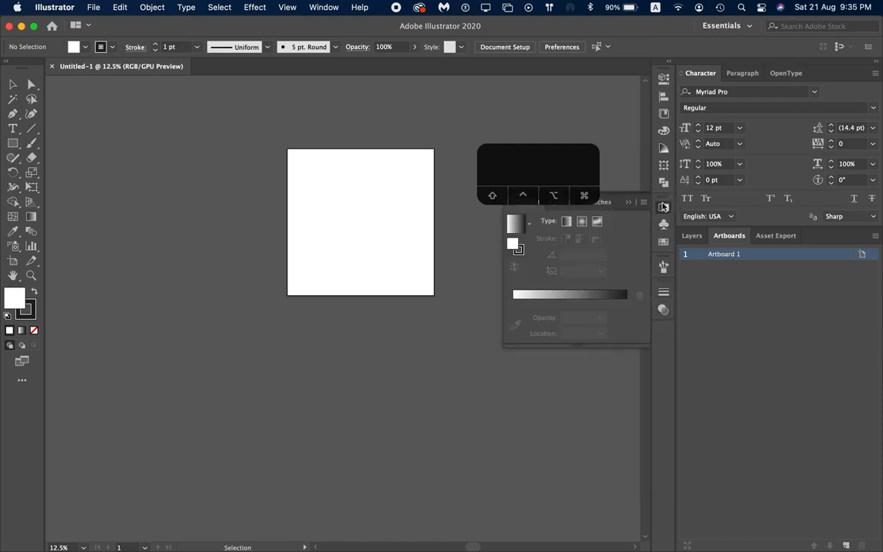
click(663, 207)
click(663, 184)
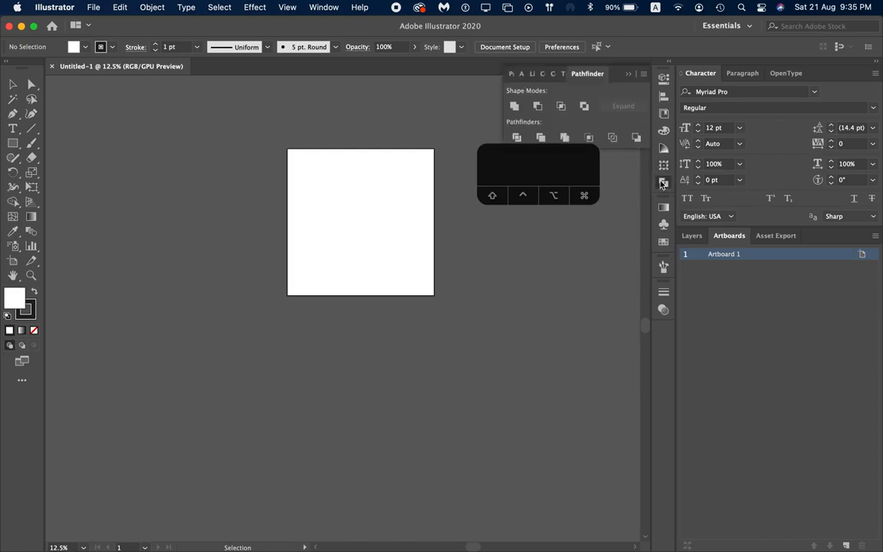
click(627, 73)
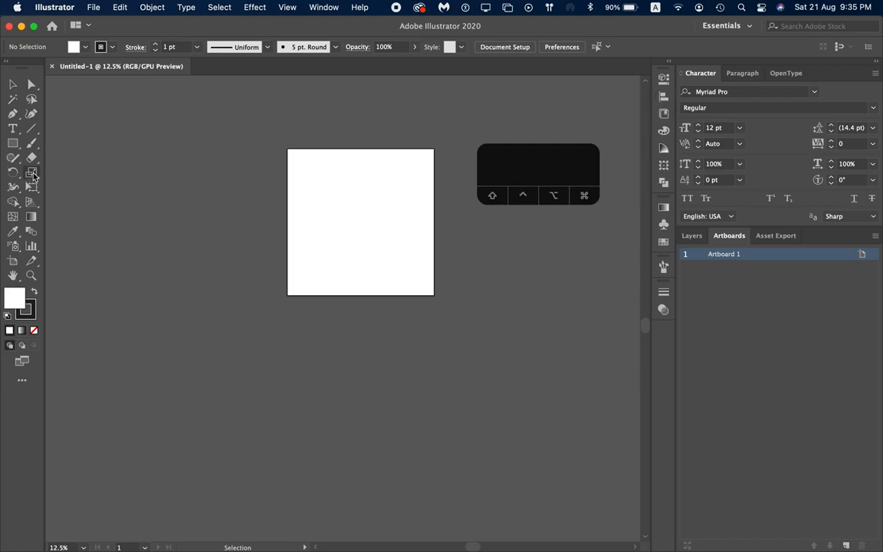
Step: Draw a square with a black fill and no stroke in the upper-left part of the artboard
click(14, 143)
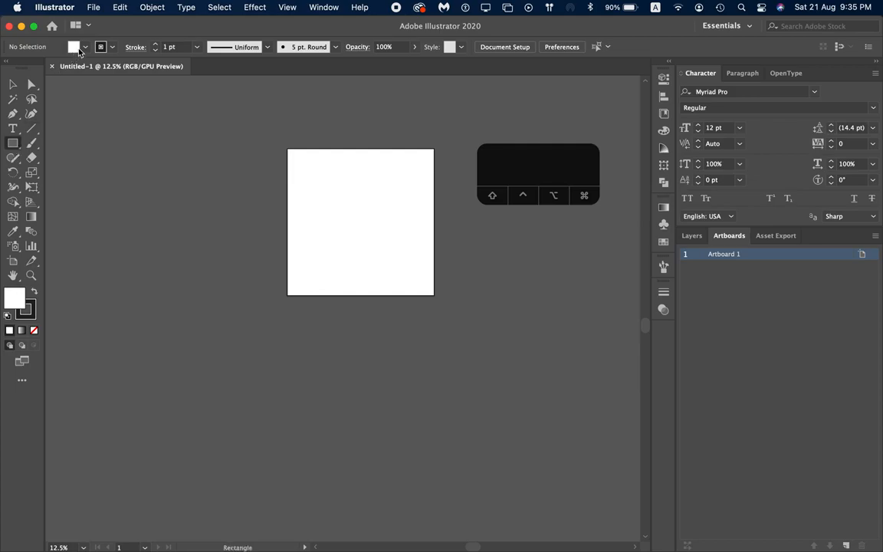
click(85, 49)
click(44, 65)
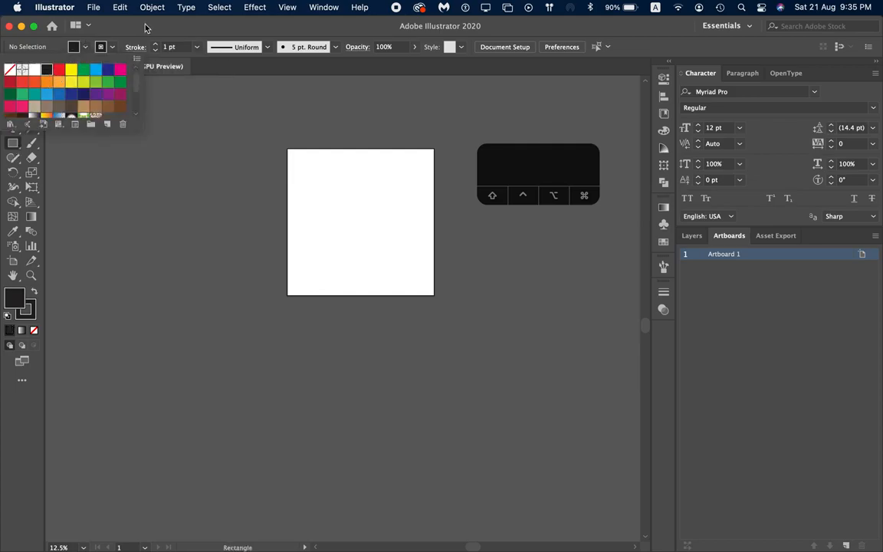
click(112, 46)
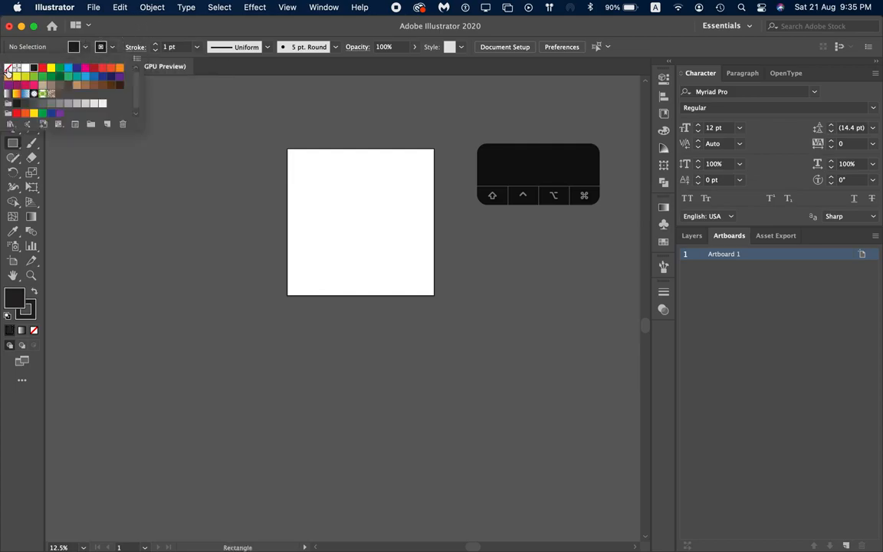
click(8, 67)
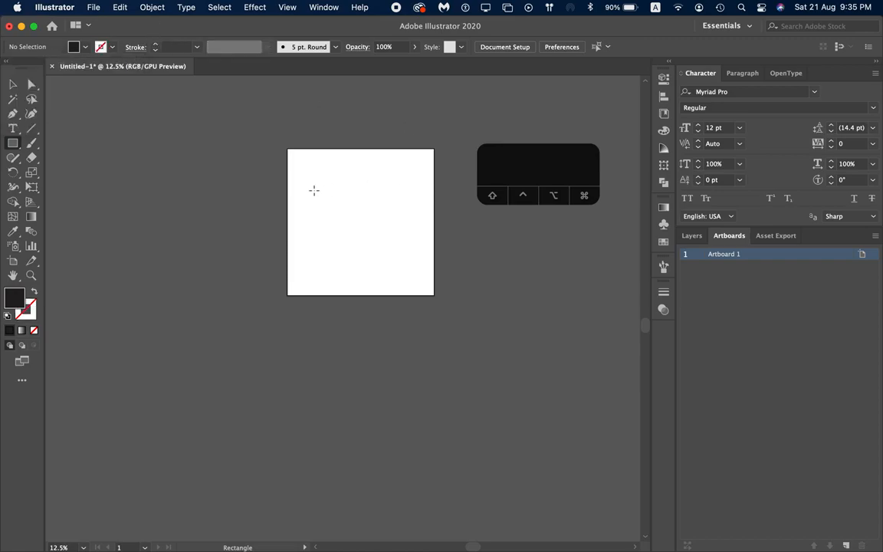
drag(308, 186, 345, 231)
key(v)
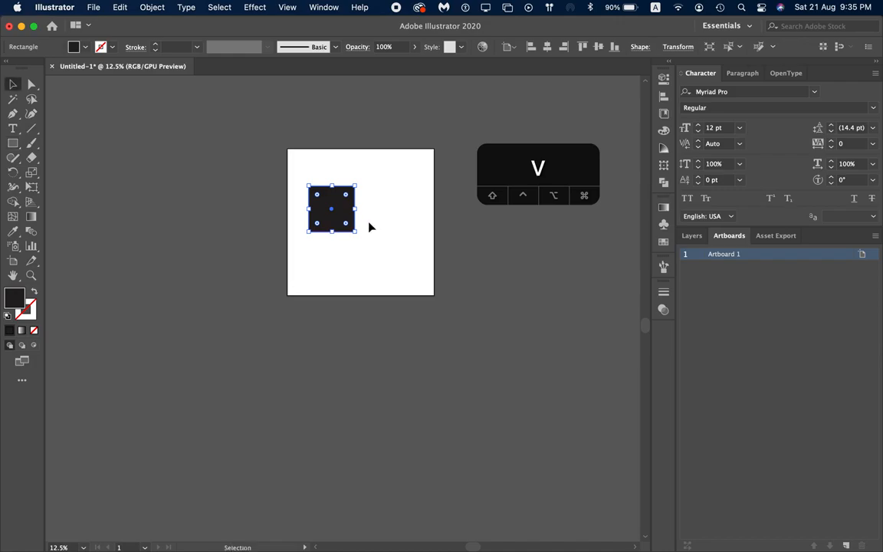
Step: Practise moving the black square, leaving its centre at about X 262 px, Y 478 px, and deselect it
click(372, 246)
drag(339, 218, 370, 233)
key(super+z)
click(363, 243)
click(326, 219)
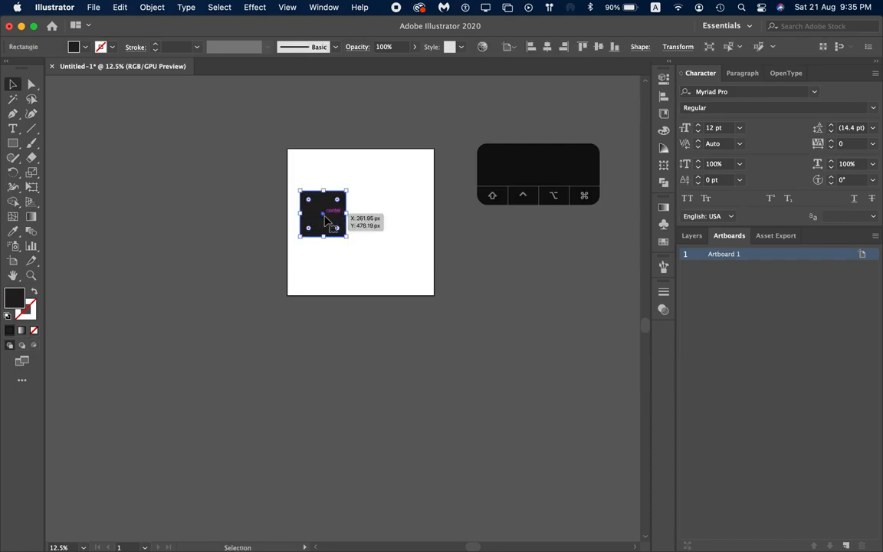
click(362, 225)
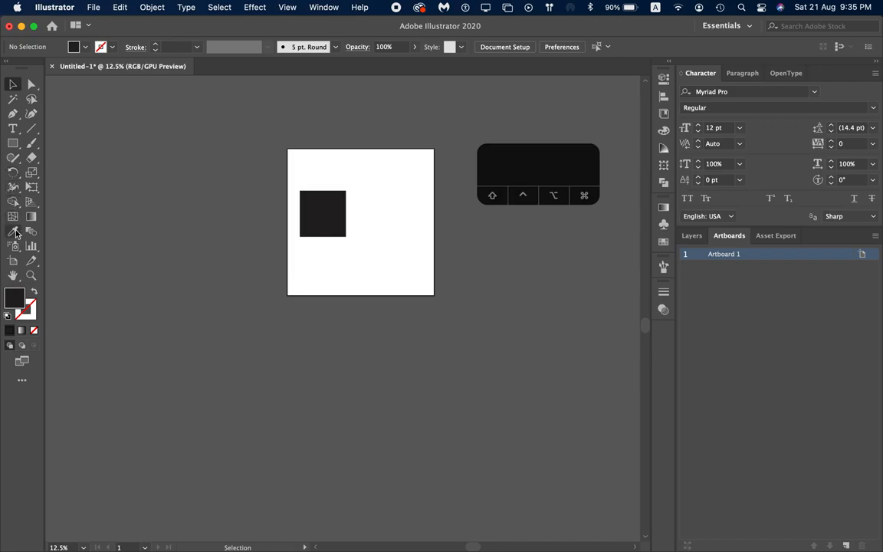
Step: Draw a circle with a green fill and no stroke in the lower-right corner of the artboard
click(16, 146)
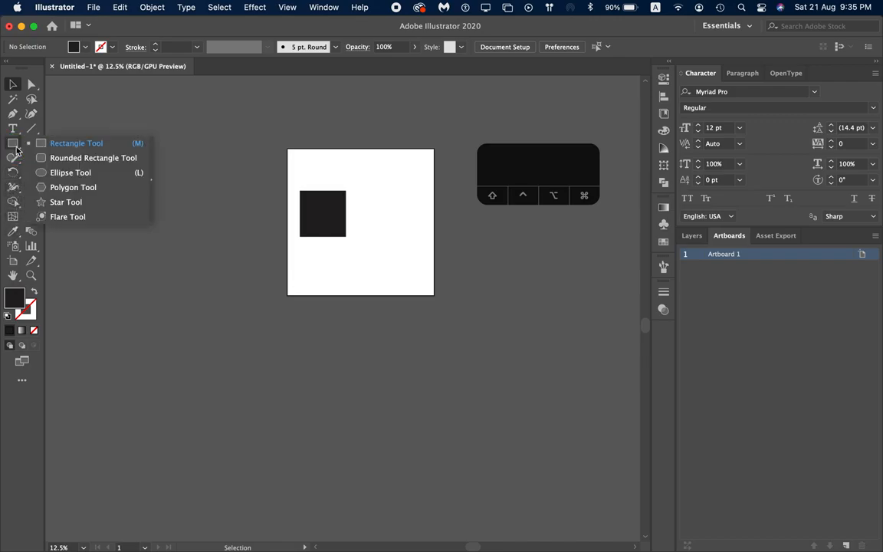
click(55, 171)
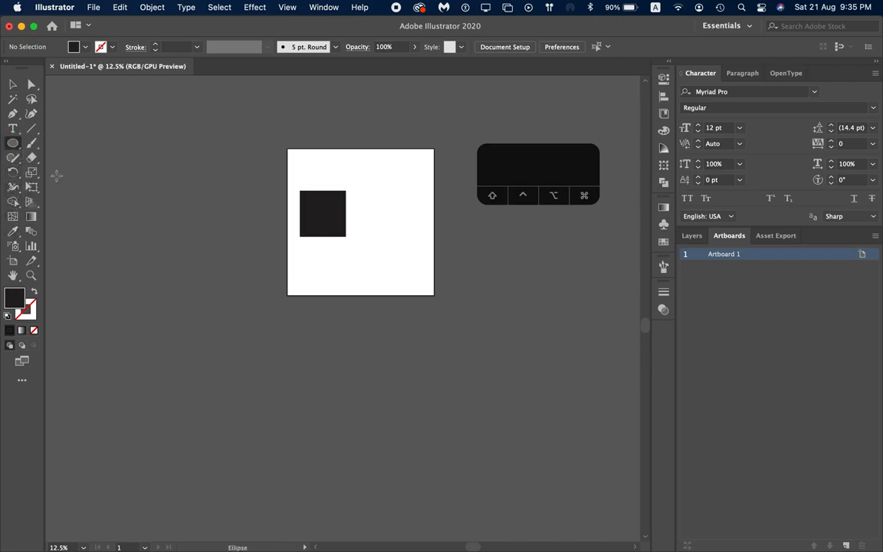
click(85, 46)
click(90, 81)
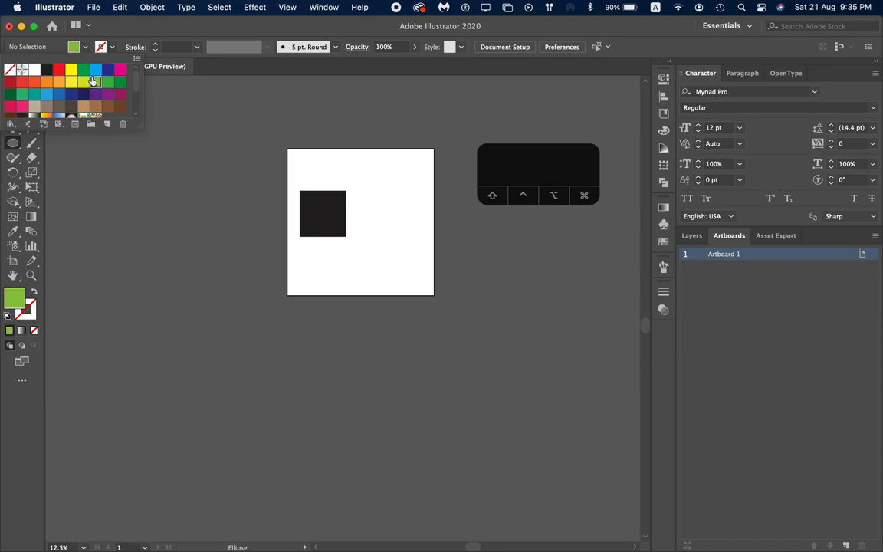
drag(370, 237, 432, 275)
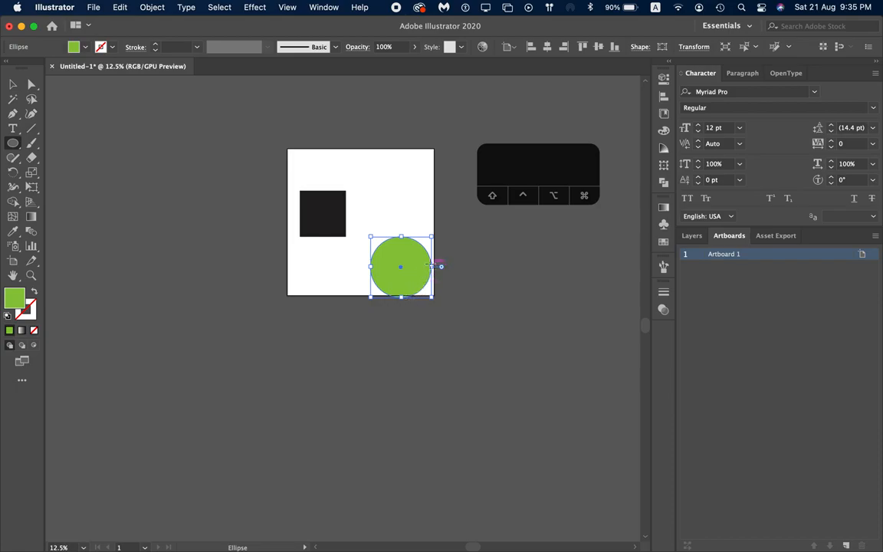
Step: Move the green circle onto the right edge of the black square so the two shapes partly overlap, and deselect it
key(v)
click(416, 237)
drag(412, 269, 398, 222)
click(397, 286)
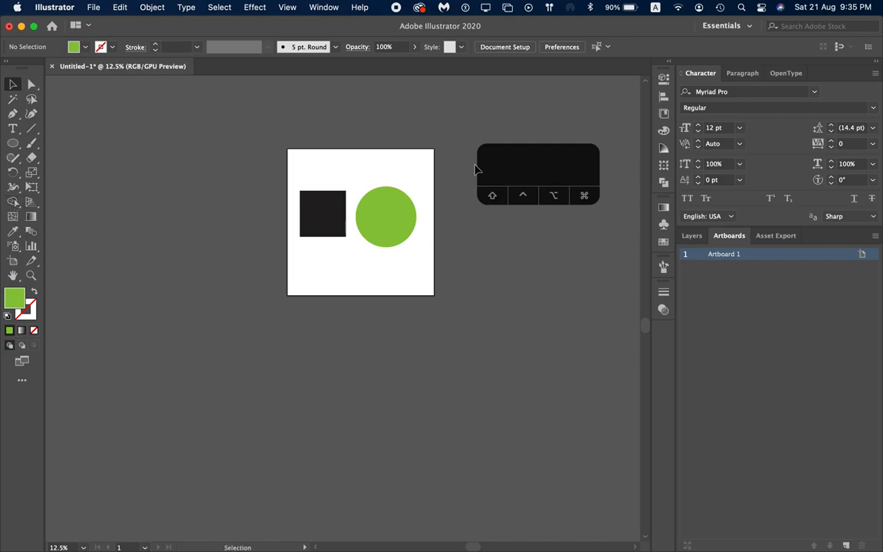
drag(383, 207, 364, 215)
click(317, 164)
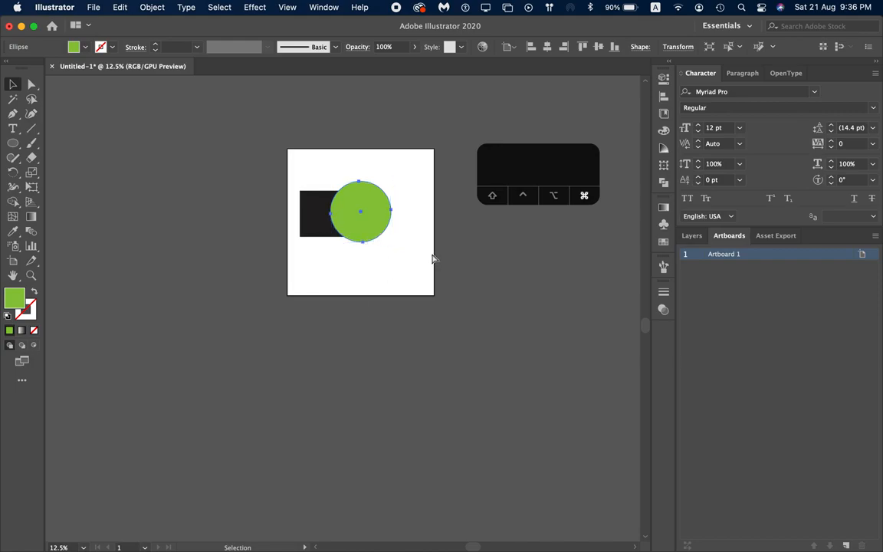
click(373, 268)
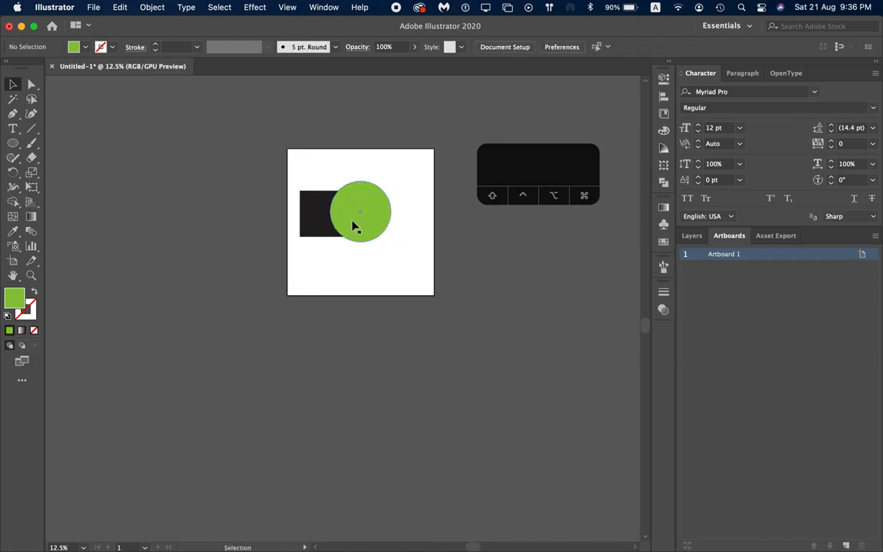
Step: Try subtracting the green circle from the black square with the Pathfinder's Minus Front mode, and undo it
drag(305, 174, 382, 275)
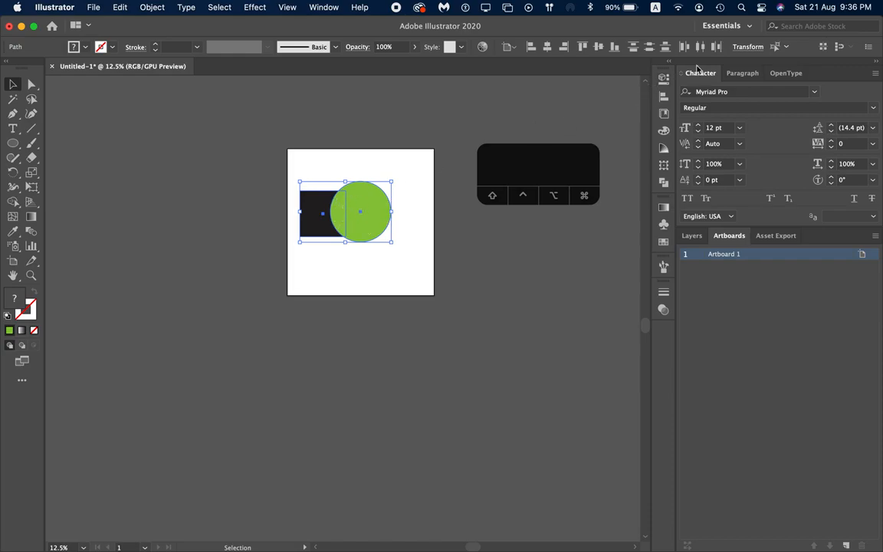
click(664, 188)
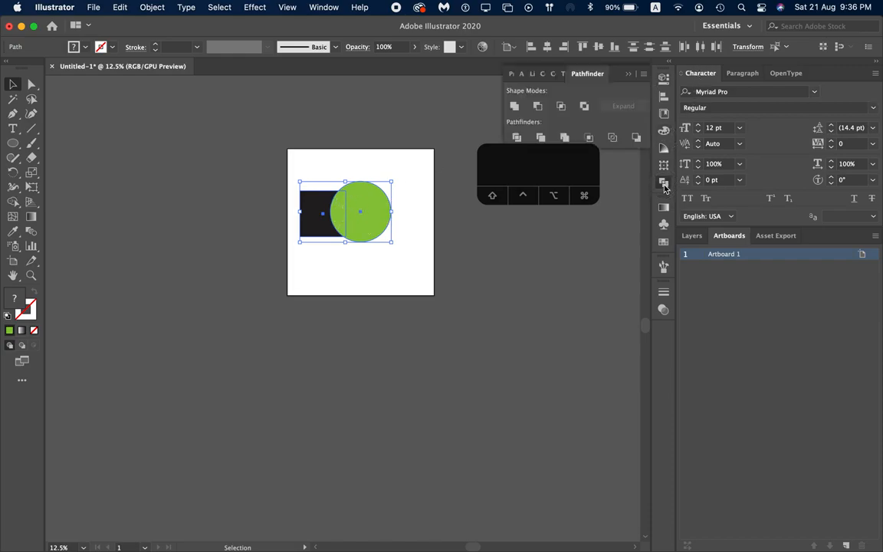
drag(537, 170, 557, 240)
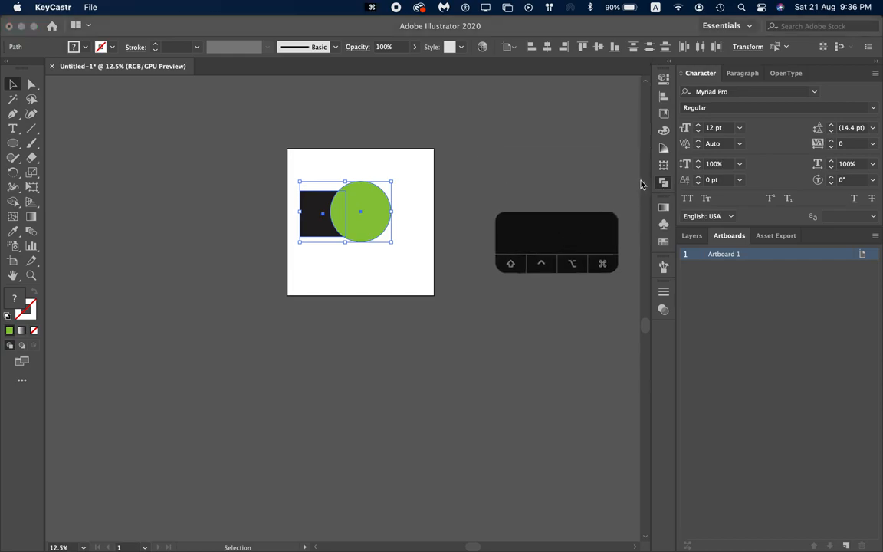
click(640, 183)
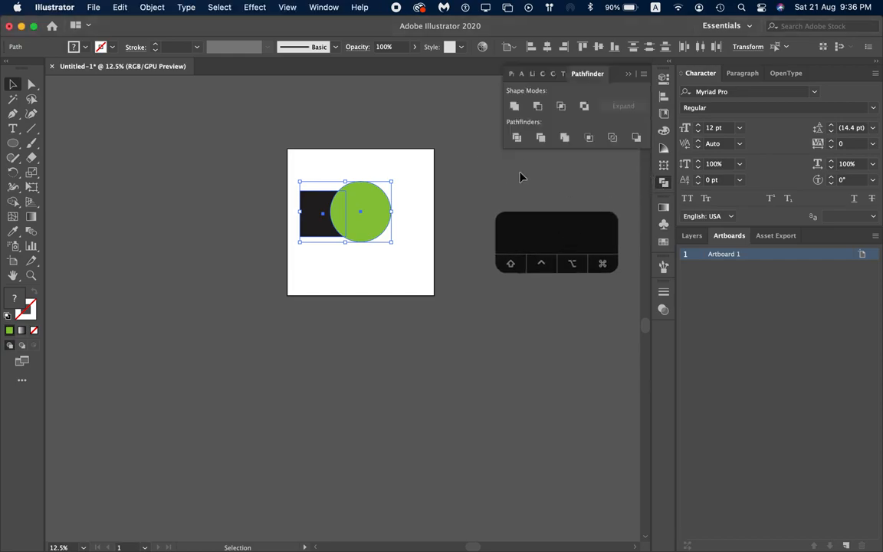
click(539, 112)
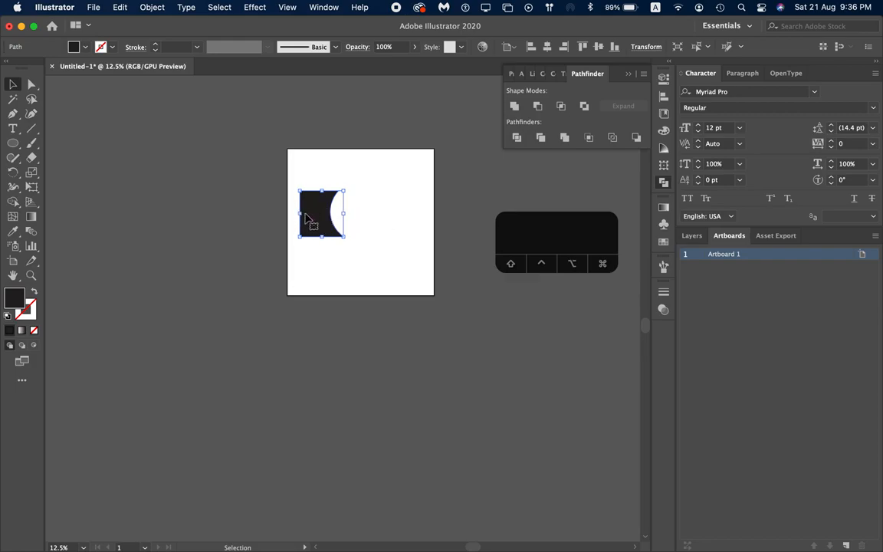
key(super+z)
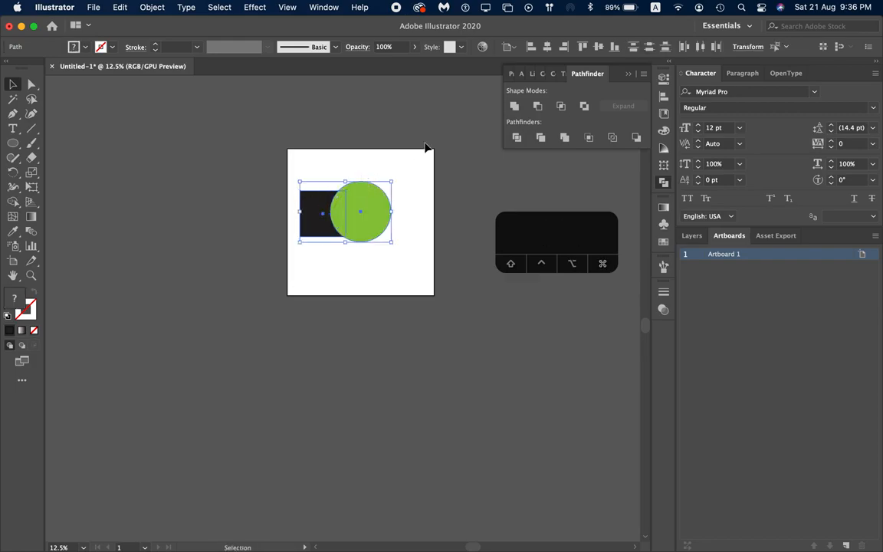
Step: Try merging the square and circle with the Pathfinder's Unite mode, undo it and deselect the shapes
click(514, 106)
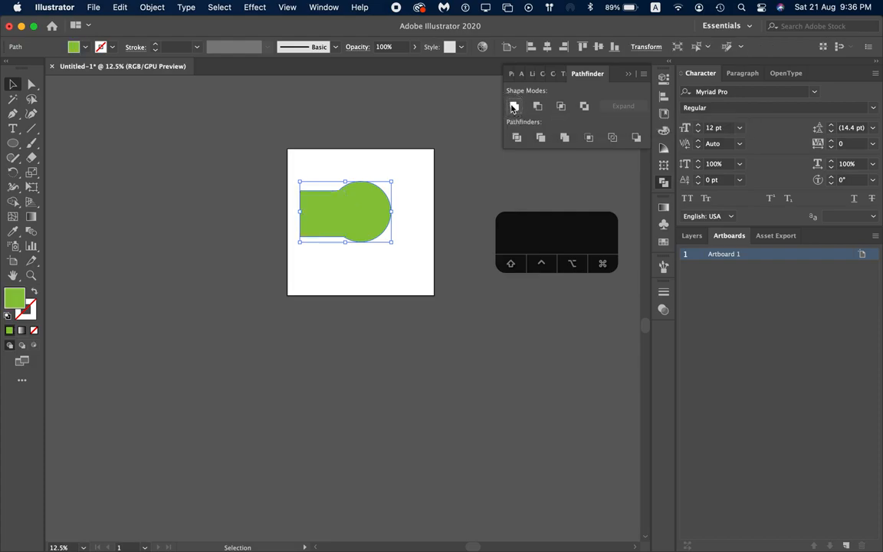
click(339, 169)
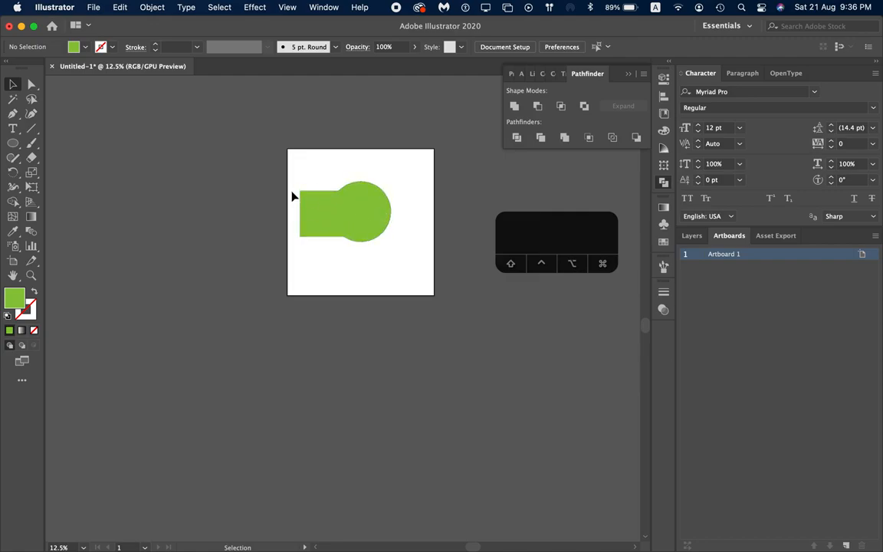
key(super+z)
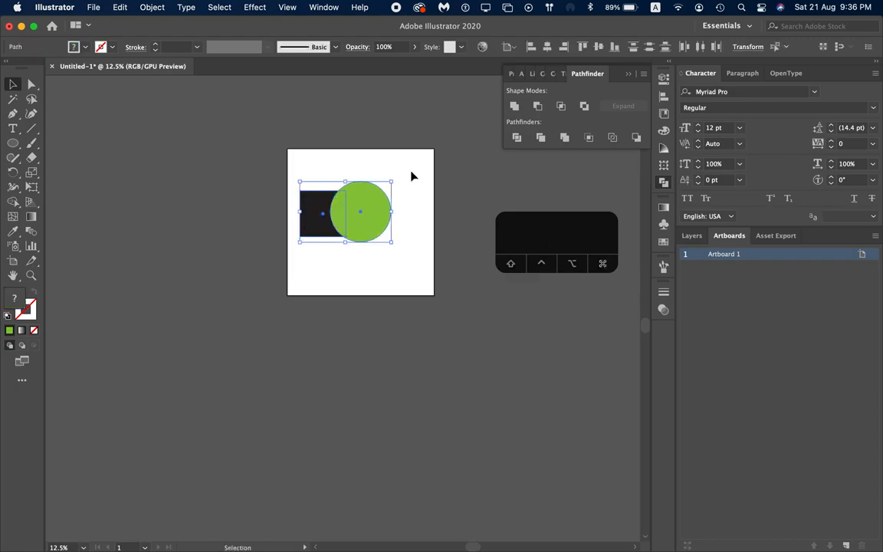
click(409, 175)
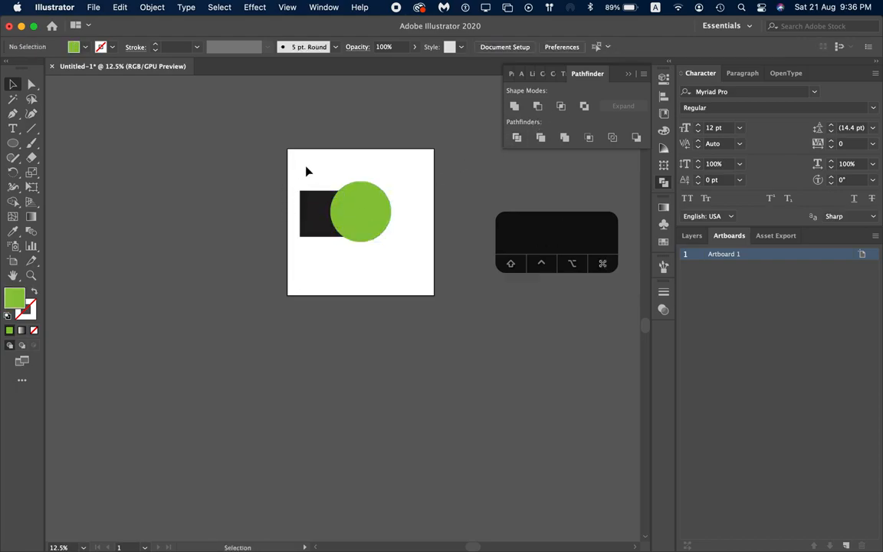
Step: Try keeping only the overlap of the square and circle with the Pathfinder's Intersect mode, and undo it
drag(305, 171, 392, 258)
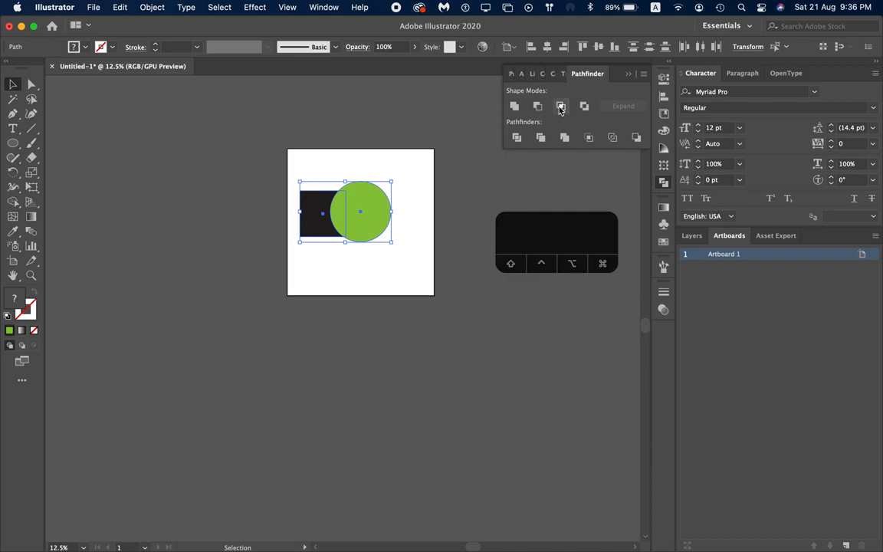
click(560, 107)
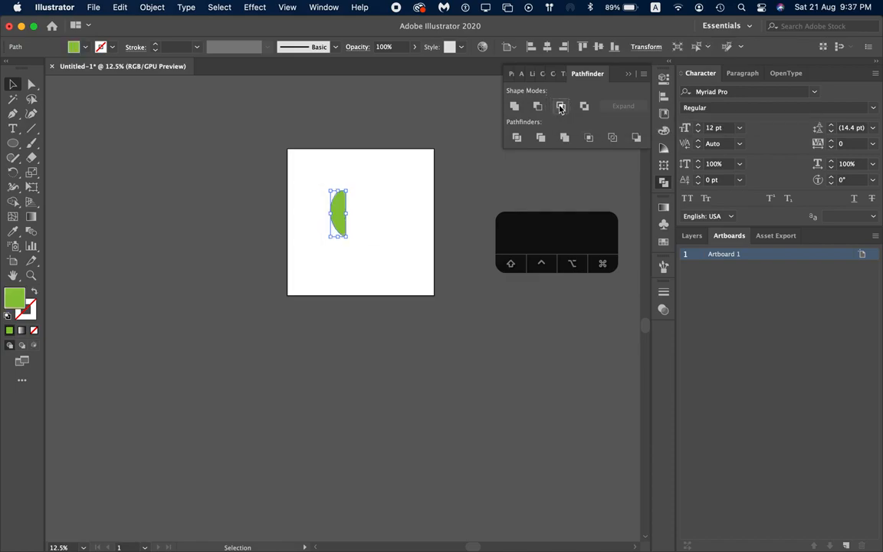
key(super+z)
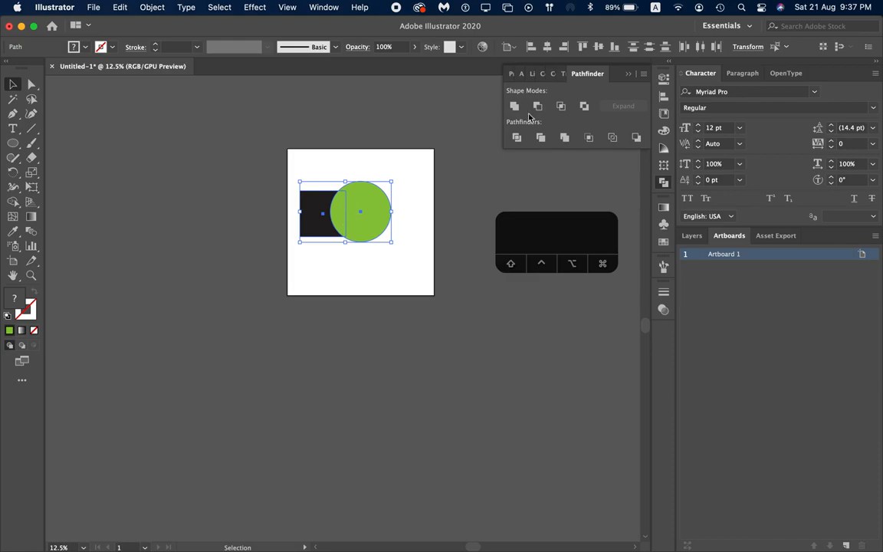
Step: Try removing the overlap of the square and circle with the Pathfinder's Exclude mode, move the result, and undo both changes
click(586, 106)
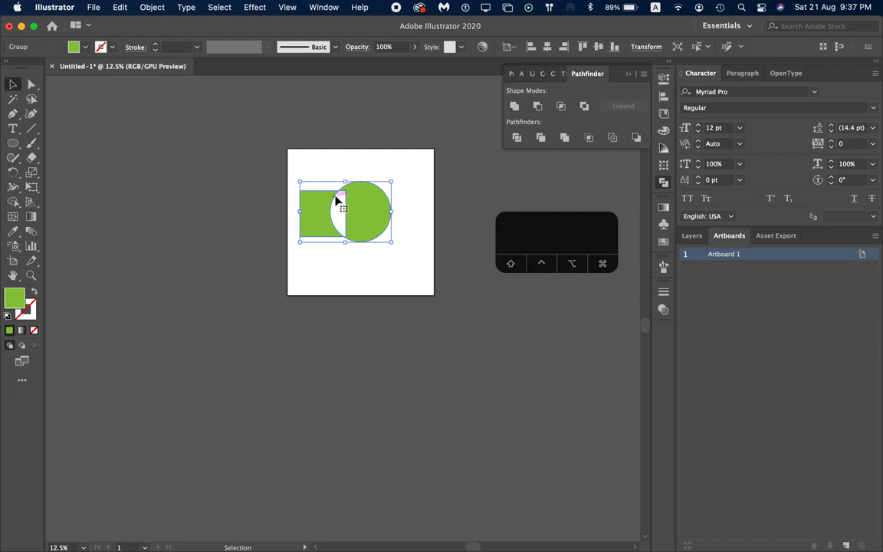
click(329, 272)
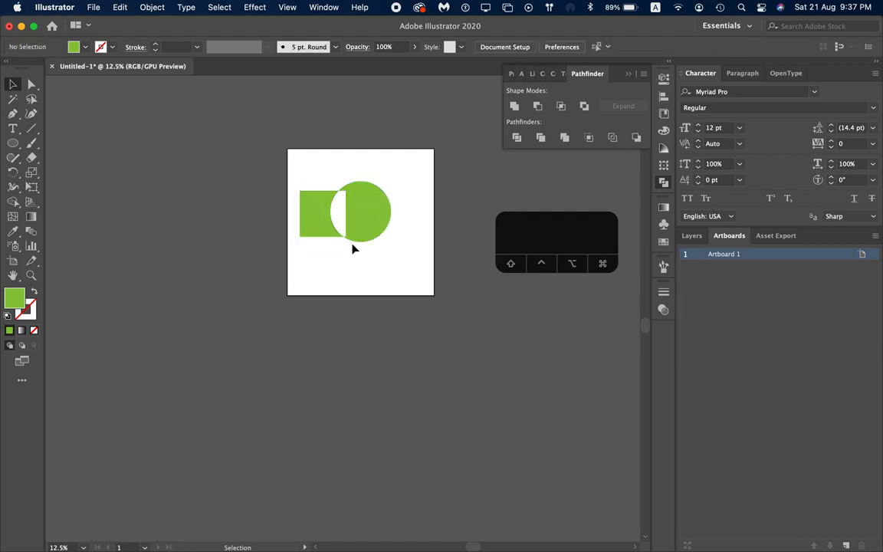
mouse_move(370, 192)
mouse_down()
mouse_move(384, 201)
mouse_move(374, 197)
mouse_up()
key(super+z)
key(super+z)
key(super+z)
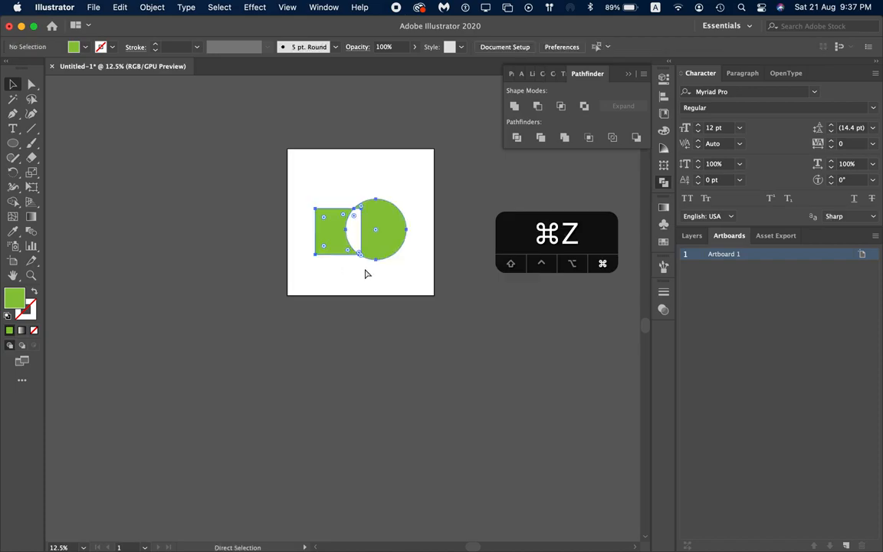
key(v)
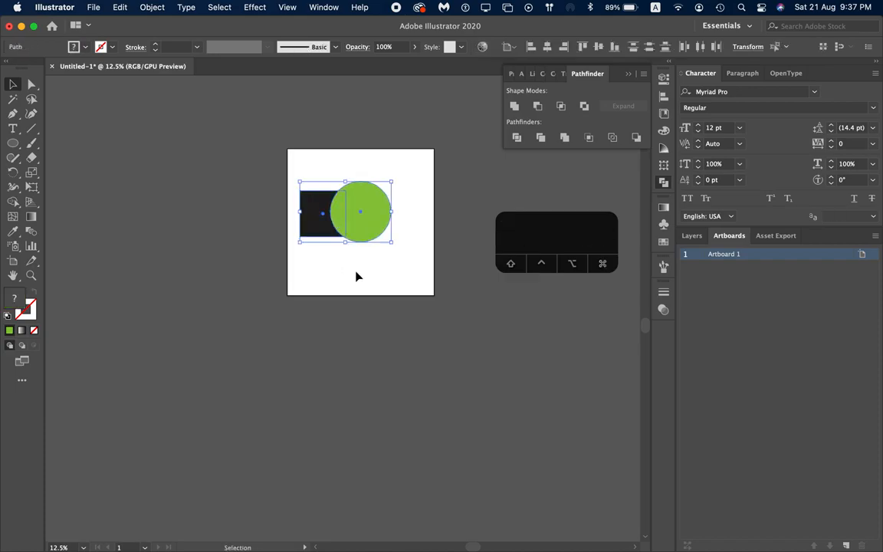
click(357, 274)
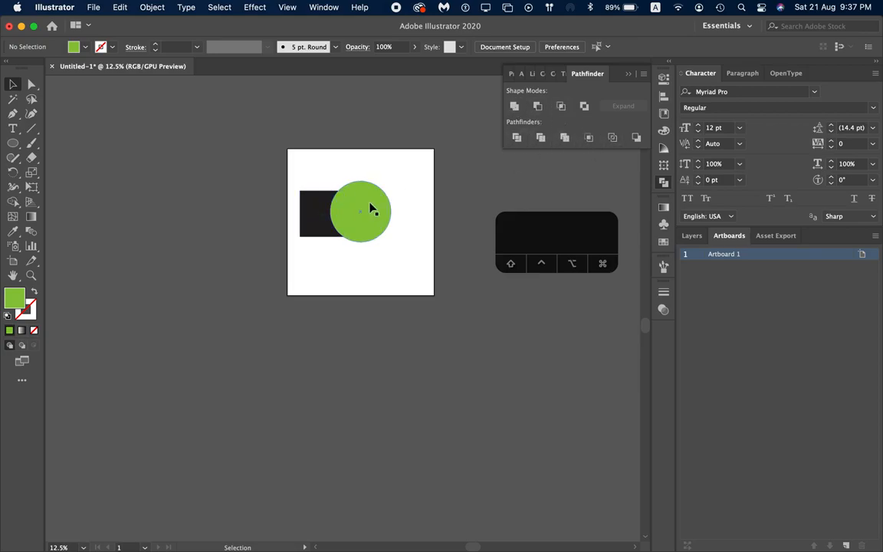
Step: Move the green circle clear of the black square and delete it
drag(383, 208, 402, 231)
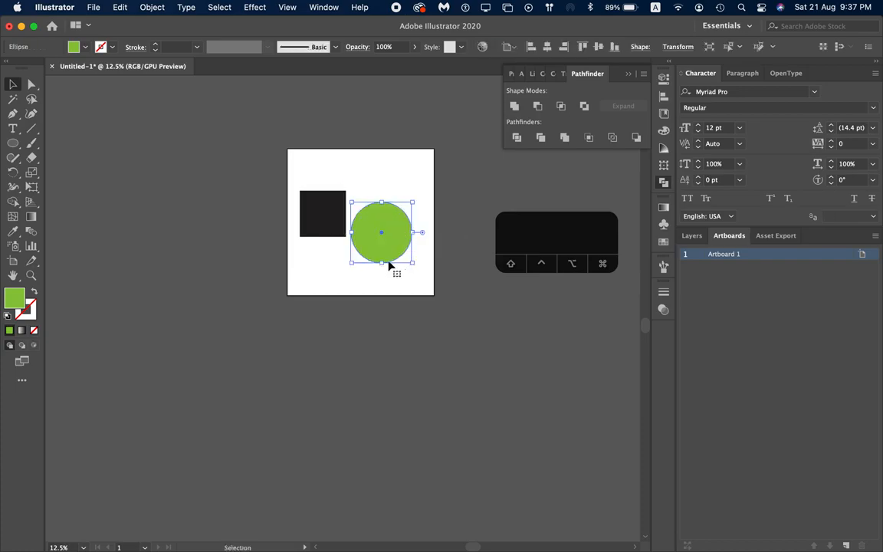
click(386, 157)
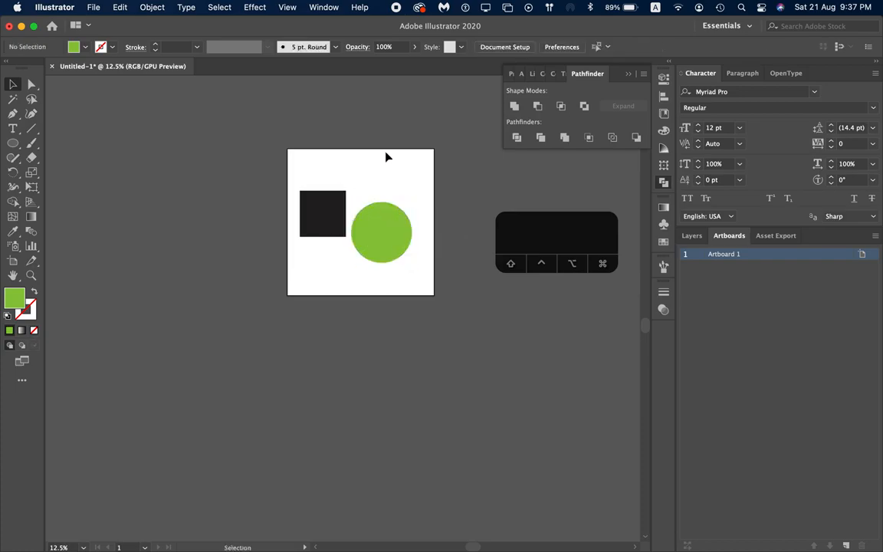
click(392, 228)
key(BackSpace)
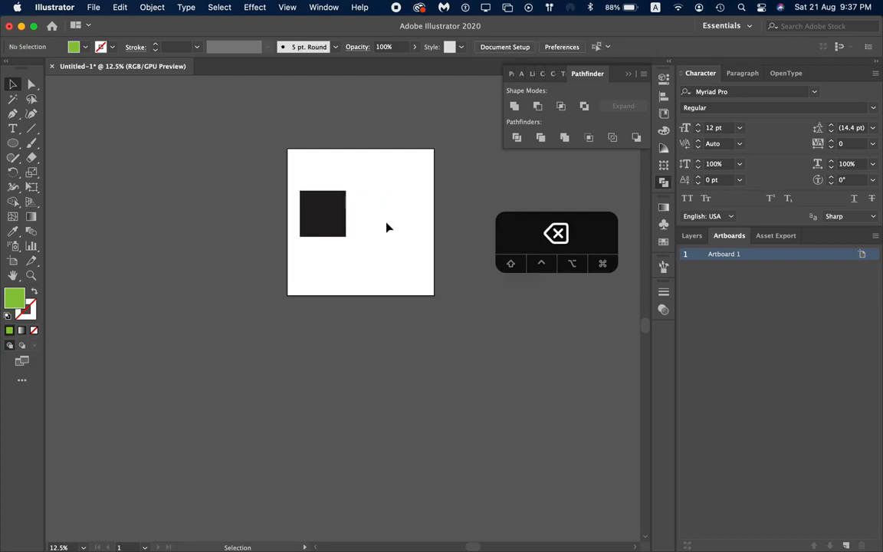
Step: Move the black square to near the centre of the artboard and change its fill to light orange
click(338, 214)
drag(328, 204, 356, 213)
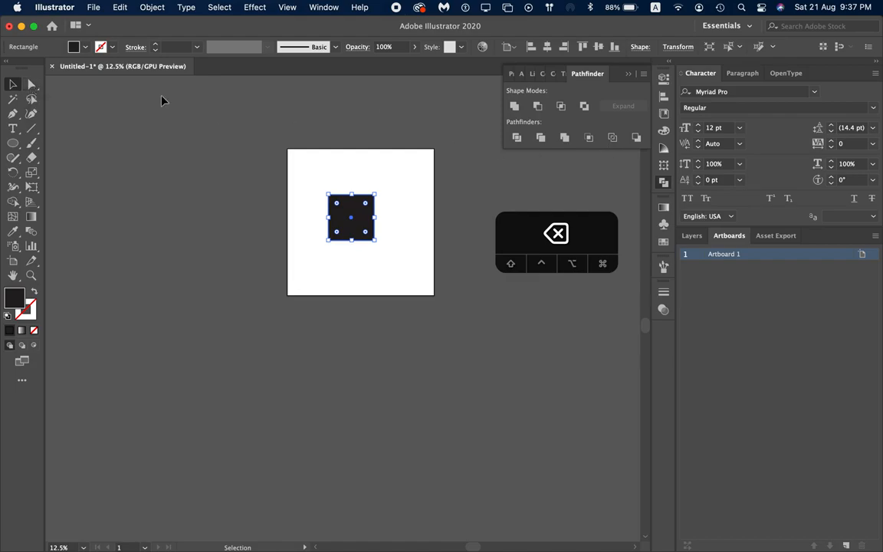
click(85, 47)
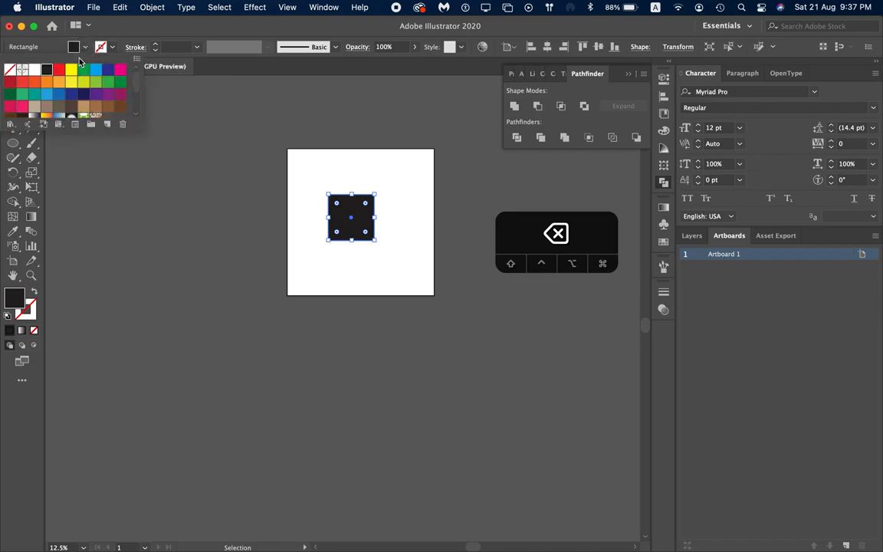
click(72, 82)
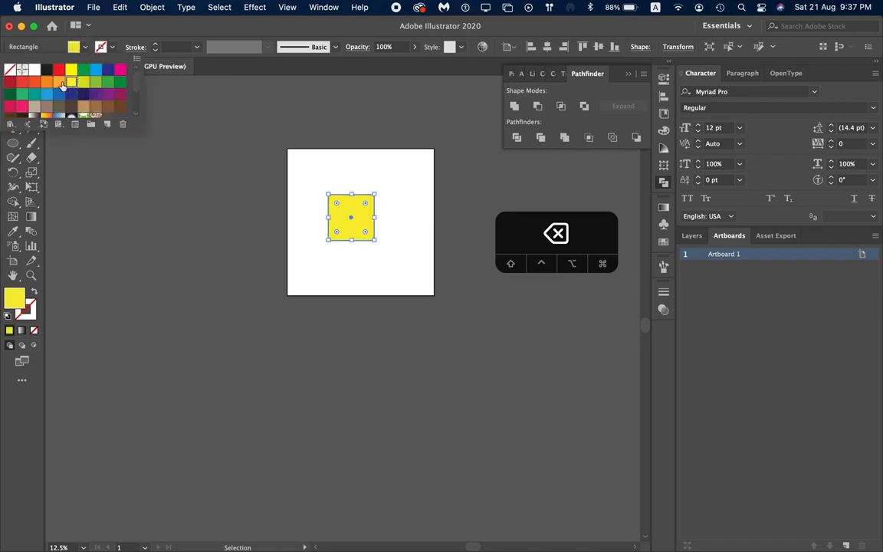
click(59, 82)
click(114, 29)
click(367, 259)
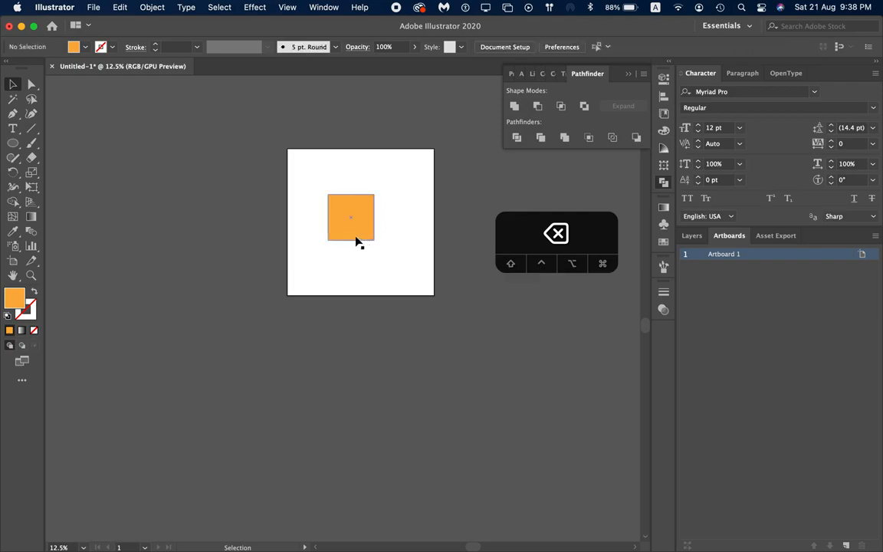
Step: Try rounding all four corners of the orange square slightly with its corner widgets, and undo the rounding
alt+scroll(346, 232, up, 6)
alt+scroll(347, 233, down, 3)
scroll(343, 228, up, 2)
scroll(342, 228, right, 2)
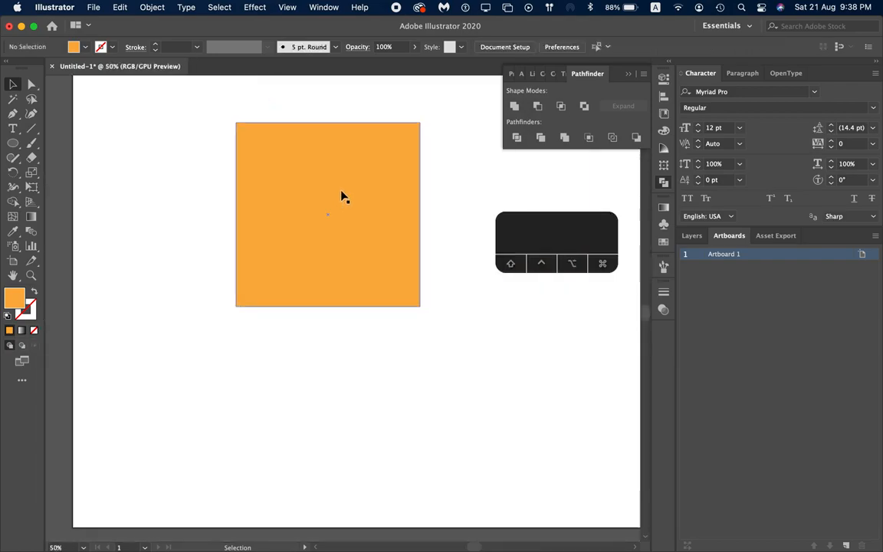
click(624, 76)
click(398, 203)
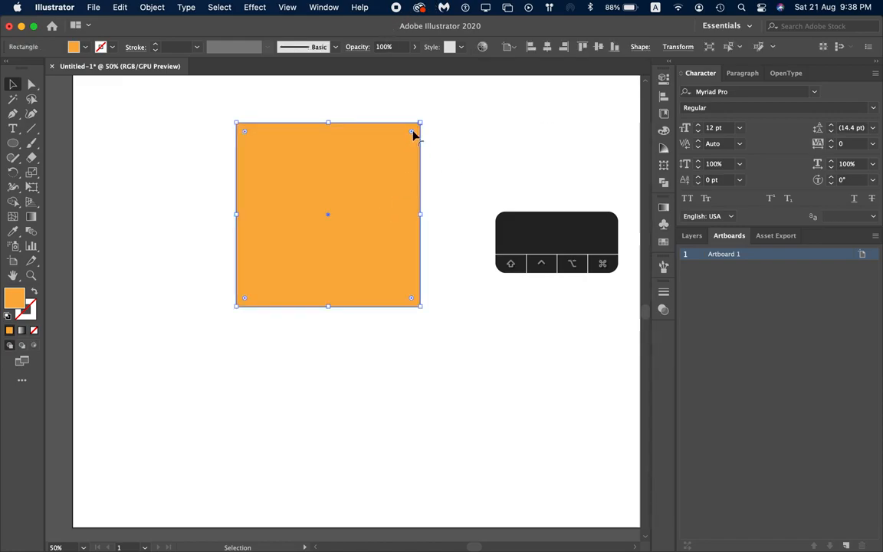
click(14, 85)
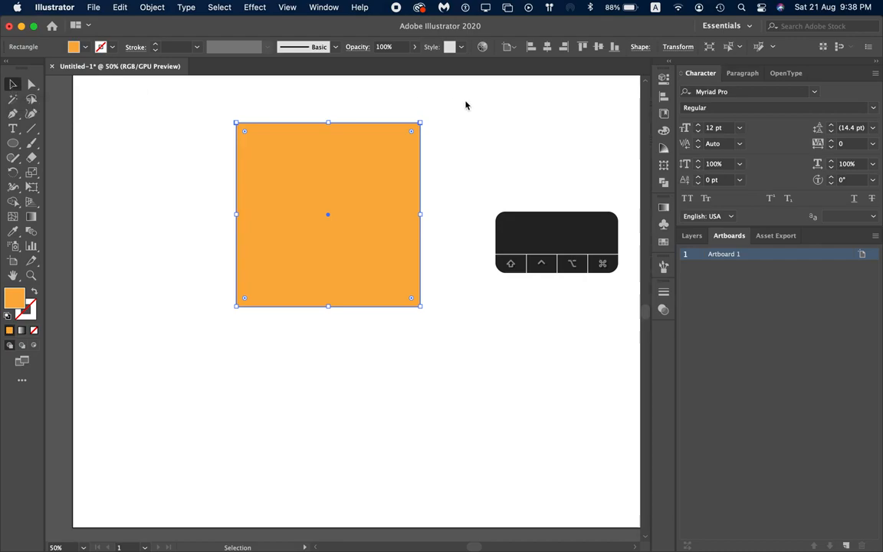
drag(411, 134, 391, 155)
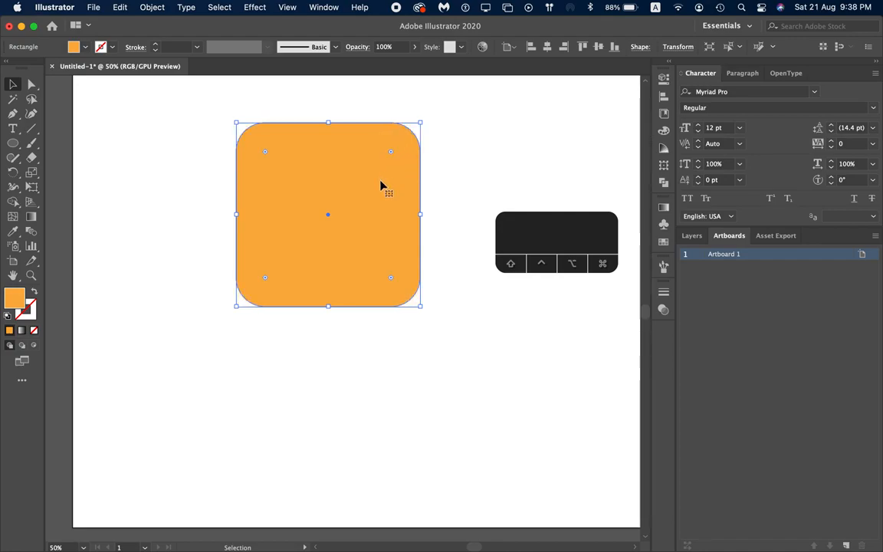
click(444, 414)
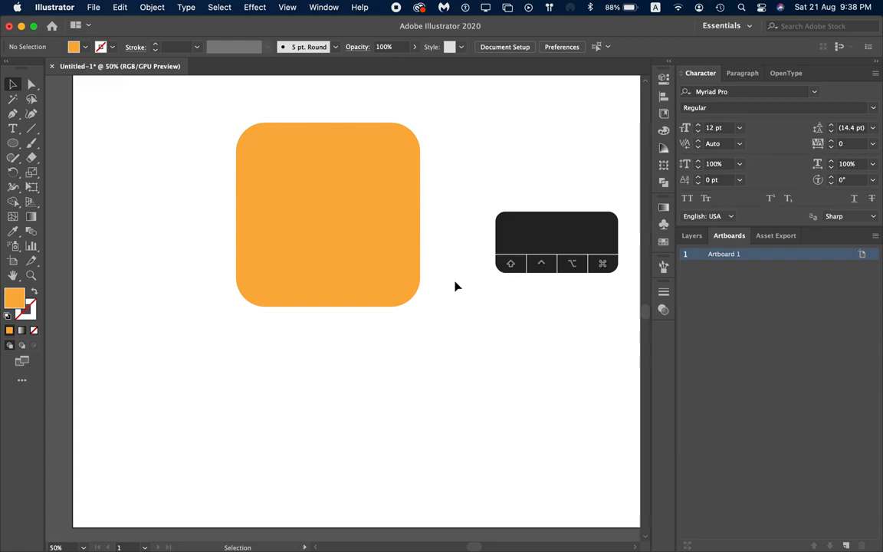
key(super+z)
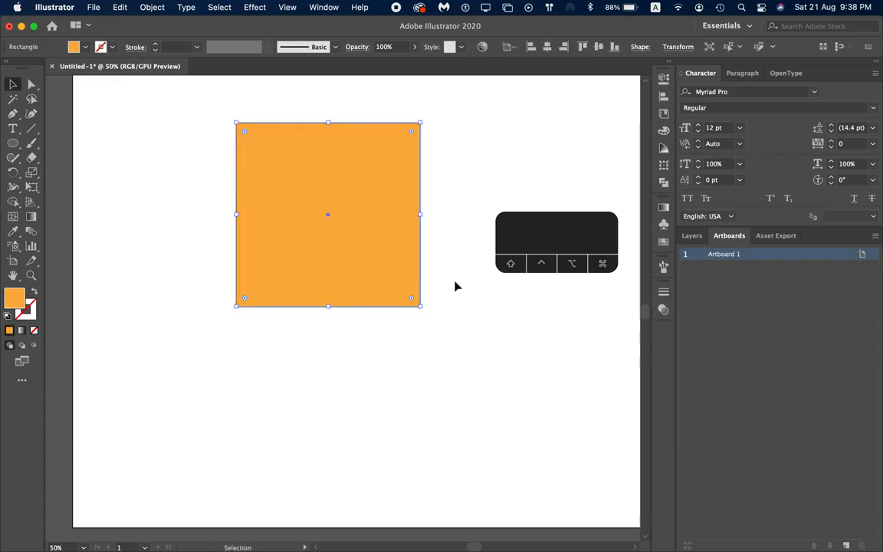
Step: Round all four corners of the orange square strongly, giving it an almost circular outline
click(412, 134)
drag(412, 134, 325, 191)
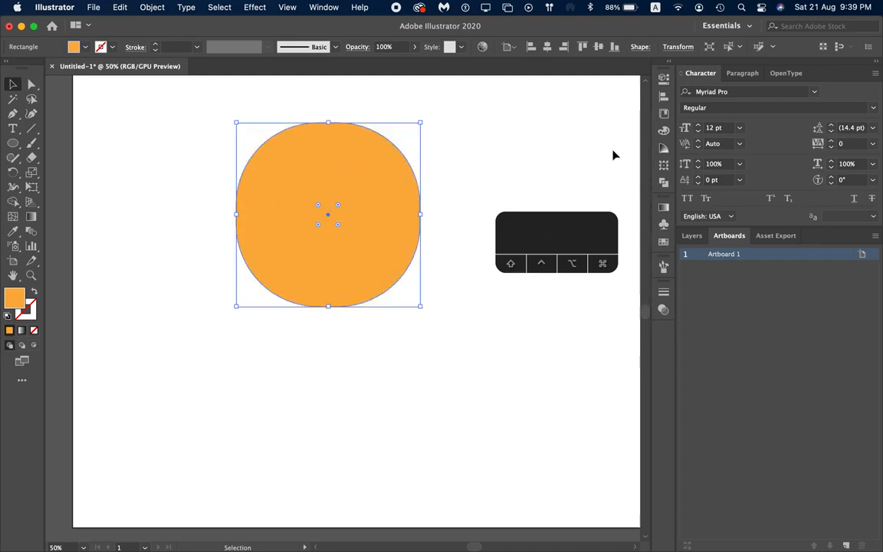
Step: Undo the strong corner rounding of the orange square and reselect the sharp-cornered square
click(545, 146)
key(super+z)
click(380, 356)
click(384, 215)
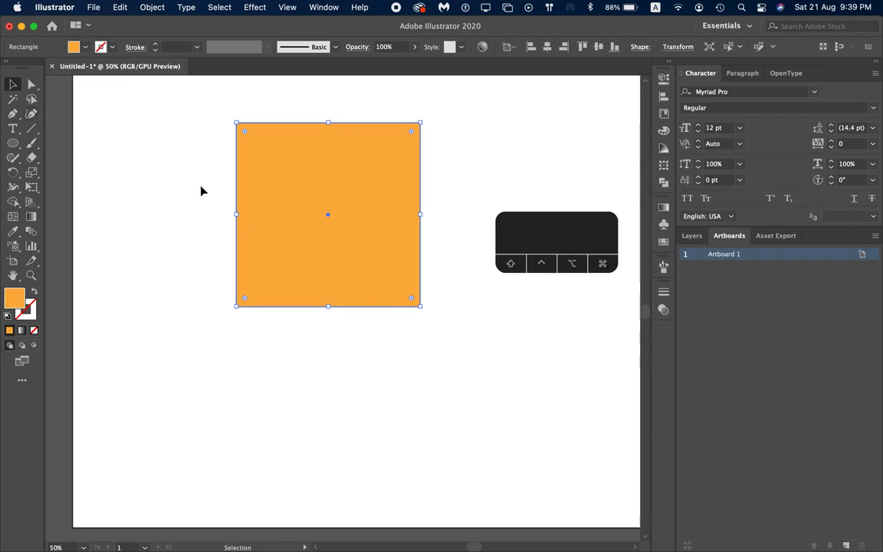
Step: Try rounding only the square's upper-right corner strongly using the Direct Selection tool, and undo the rounding
key(a)
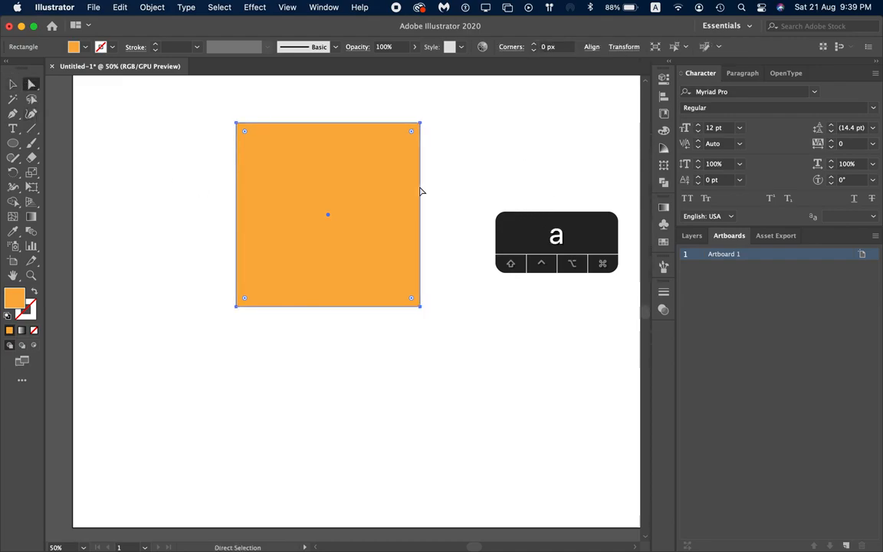
click(31, 85)
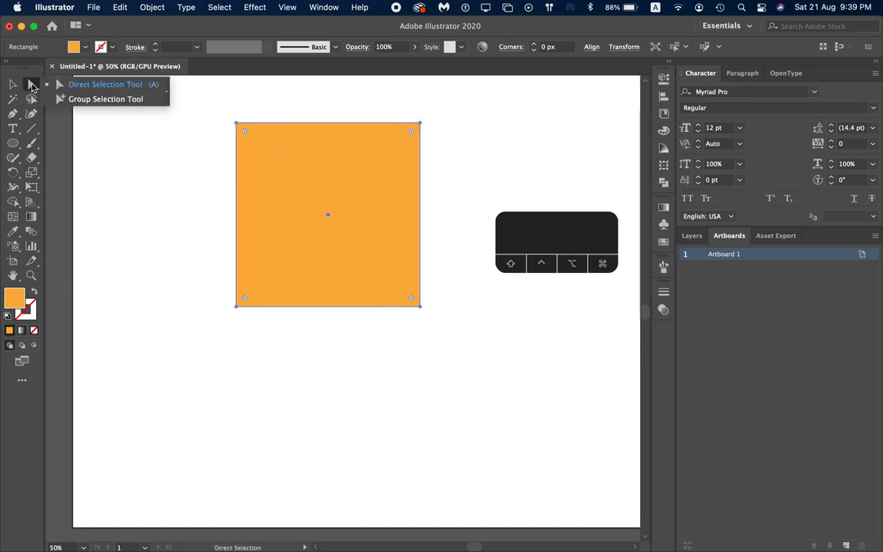
click(59, 90)
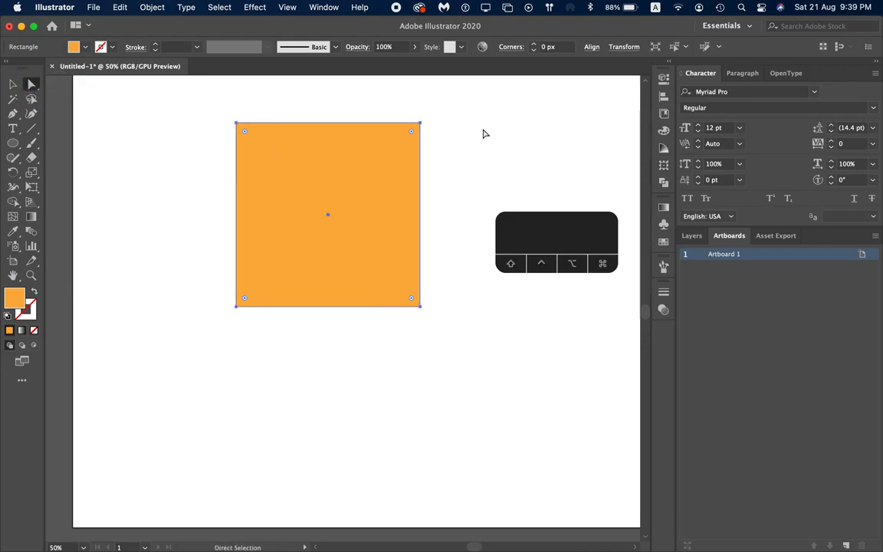
click(412, 133)
click(451, 145)
click(370, 148)
click(420, 124)
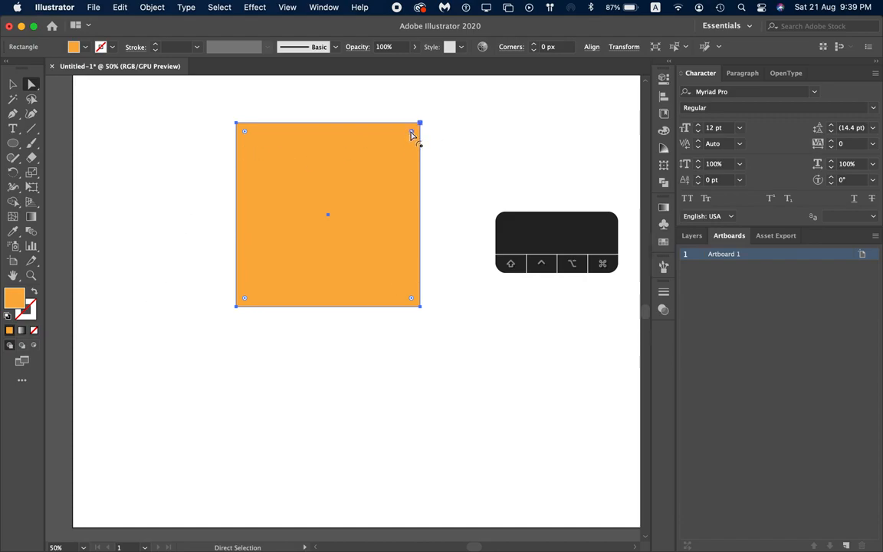
drag(411, 135, 346, 178)
click(508, 145)
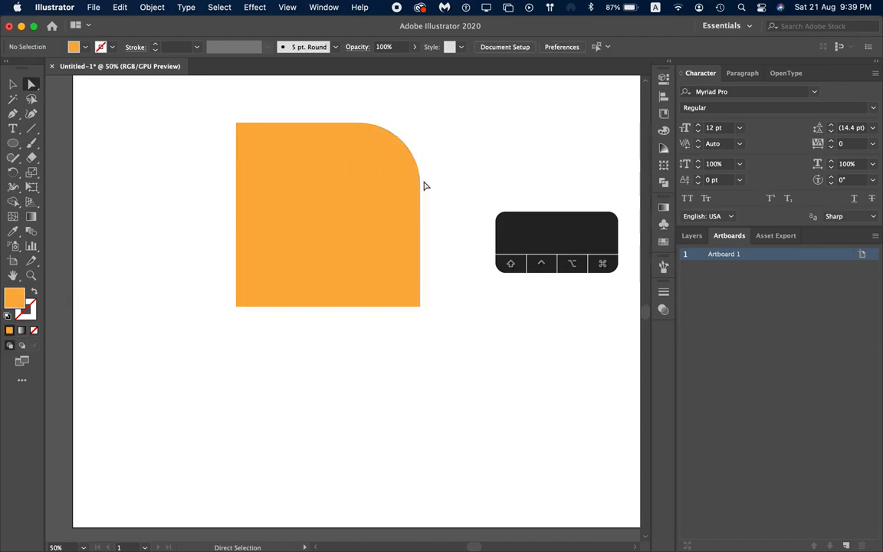
key(super+z)
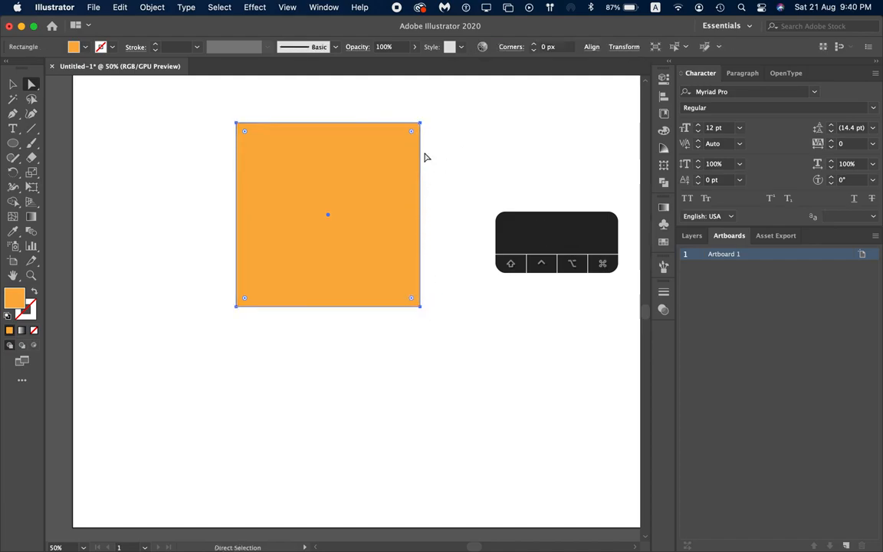
Step: Round the orange square's upper-right and lower-right corners together to a radius of about 83 px
click(445, 131)
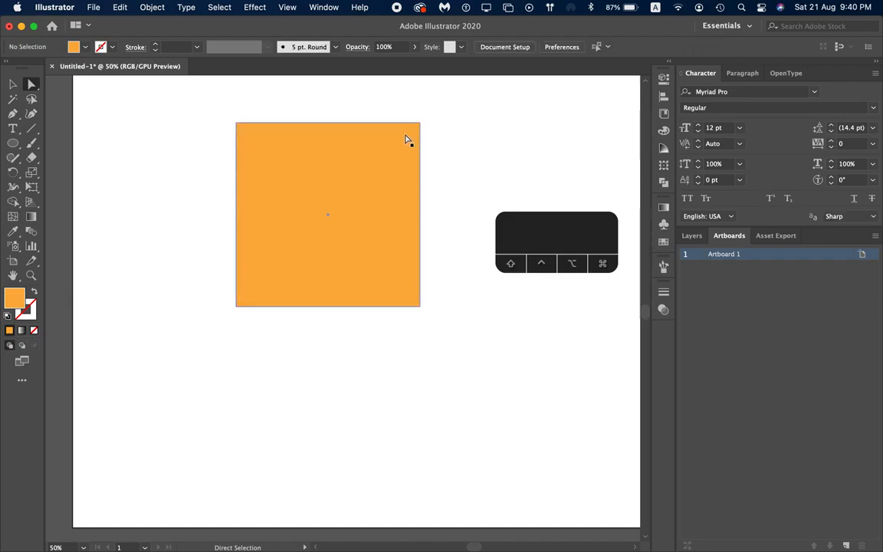
click(377, 150)
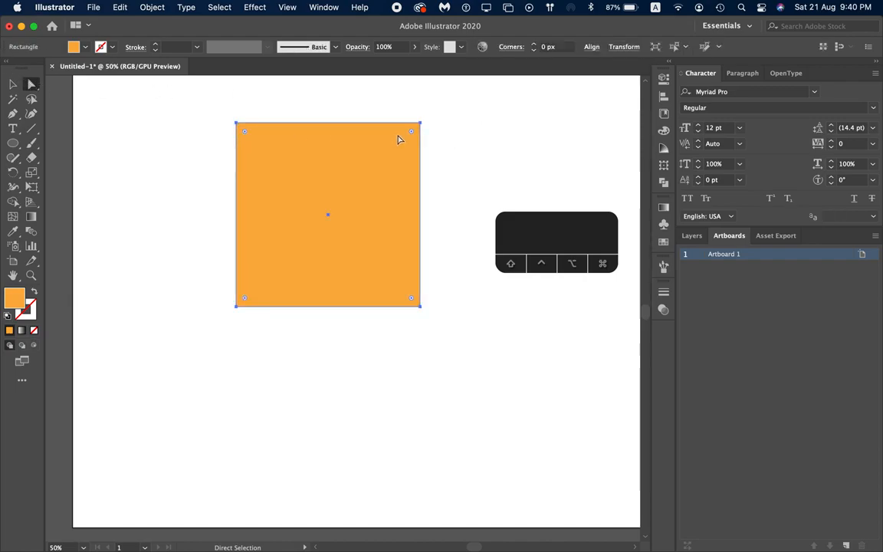
click(420, 123)
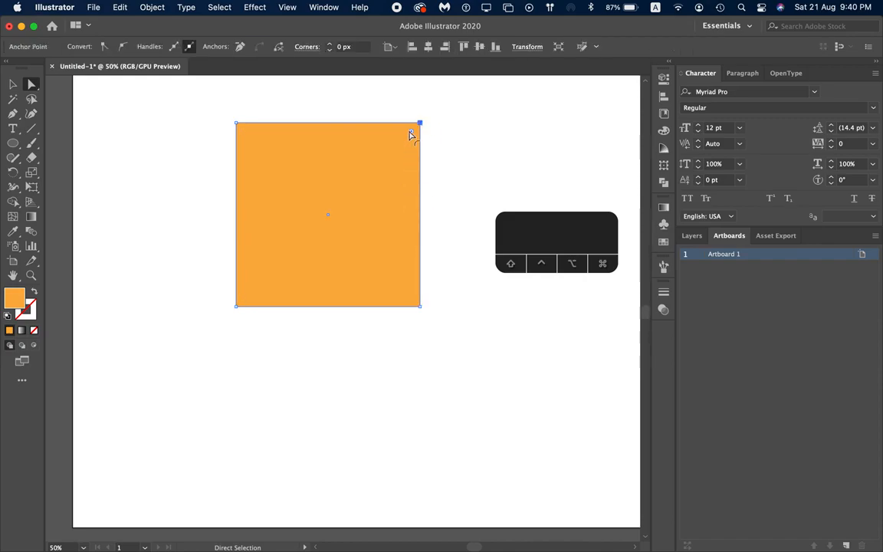
shift+click(420, 305)
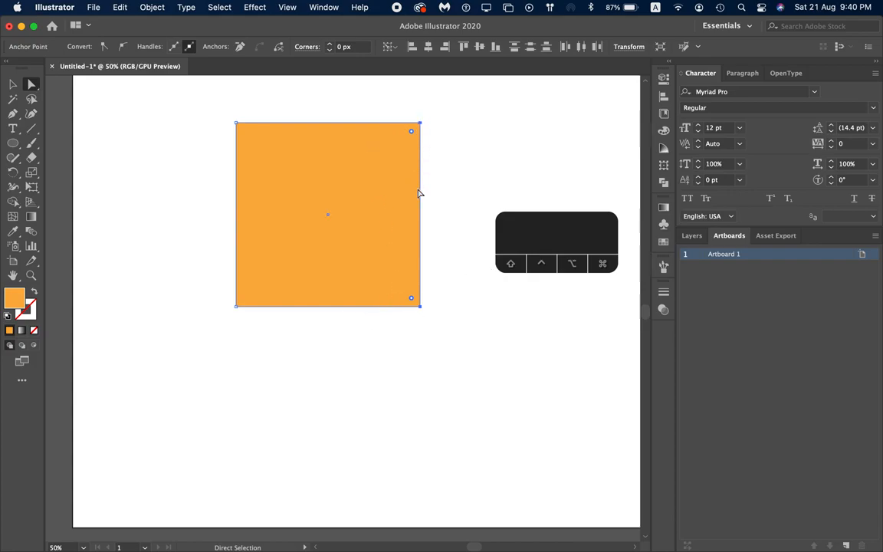
drag(410, 298, 374, 269)
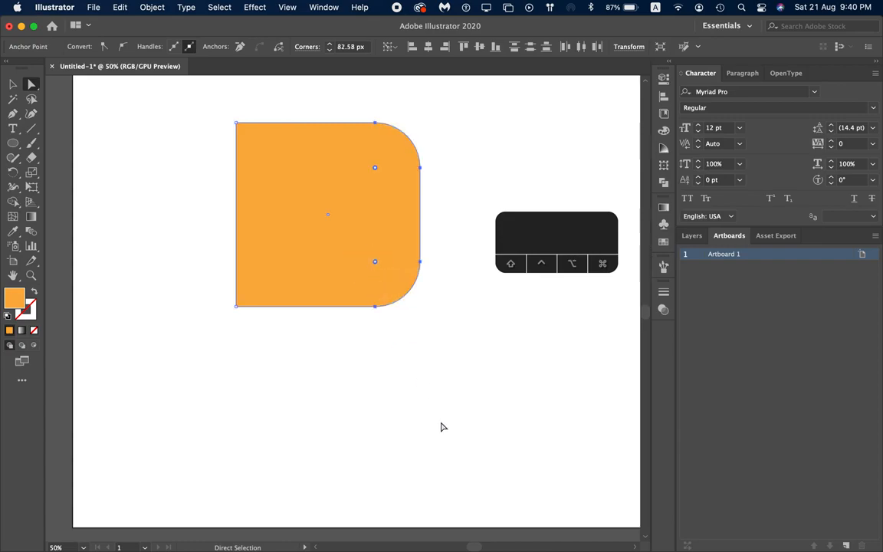
click(416, 364)
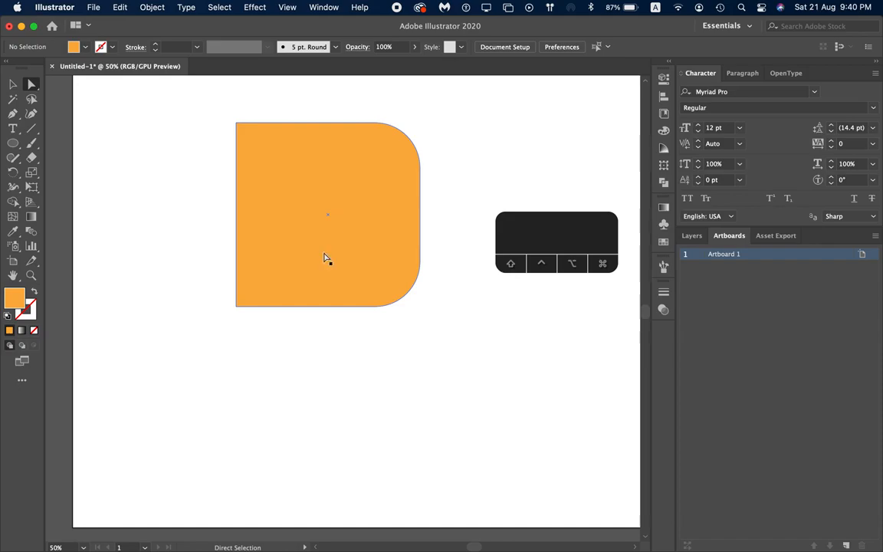
Step: Delete the orange shape from the artboard and return to the Selection tool
click(305, 272)
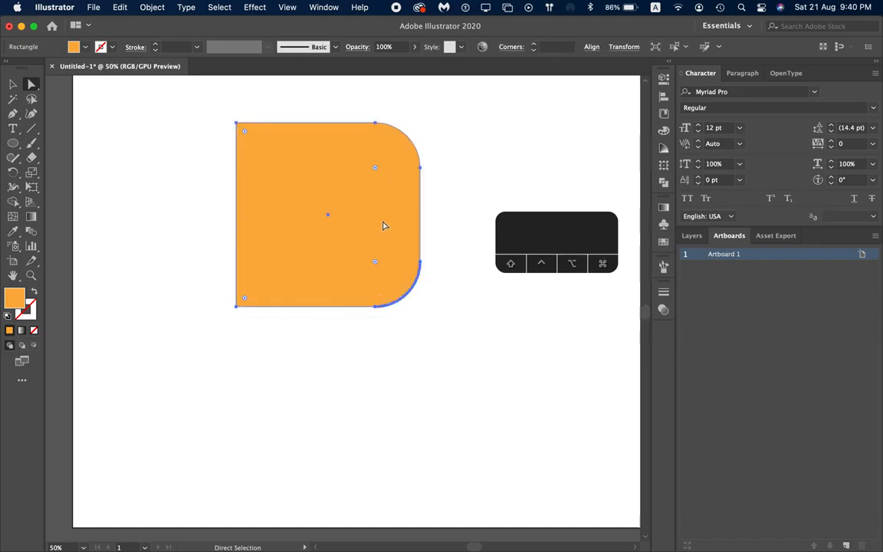
key(BackSpace)
key(v)
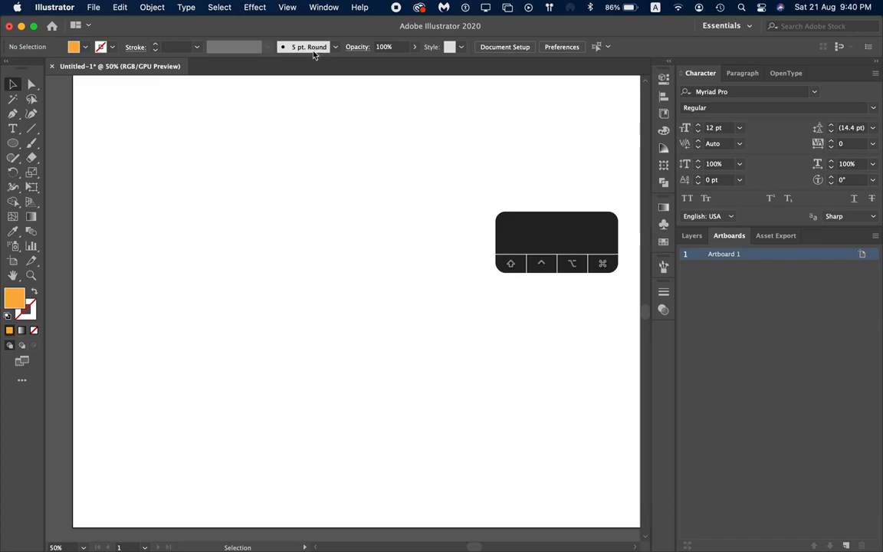
Step: Examine the colour model and resolution options in the Document Raster Effects Settings, and leave without saving changes
click(253, 8)
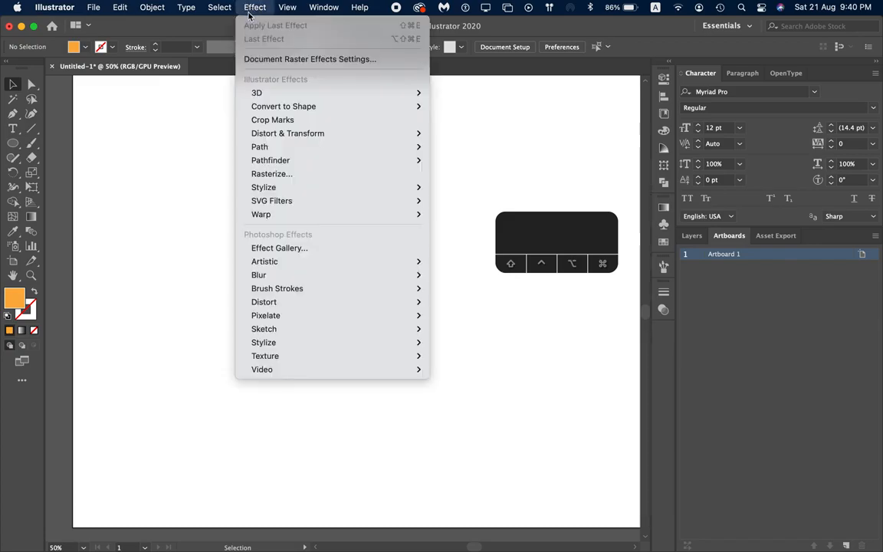
click(259, 65)
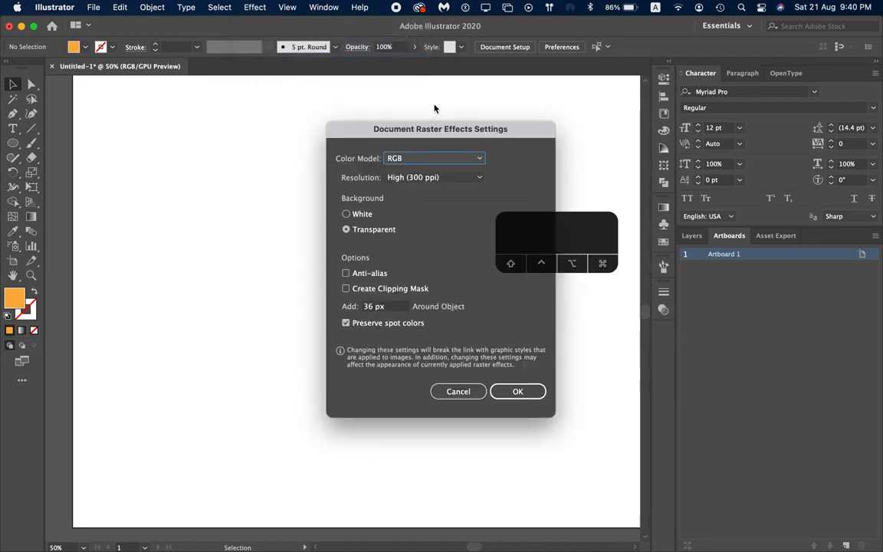
drag(434, 129, 344, 111)
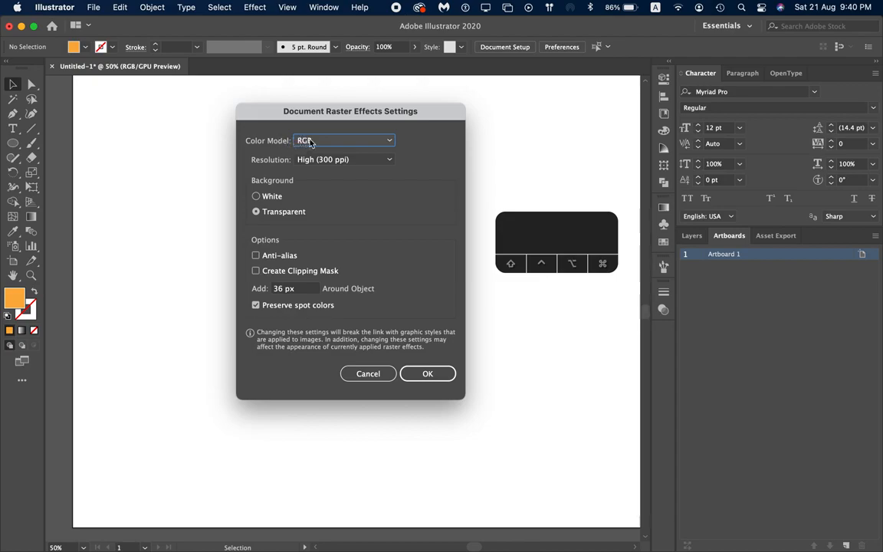
click(310, 142)
click(309, 142)
click(374, 165)
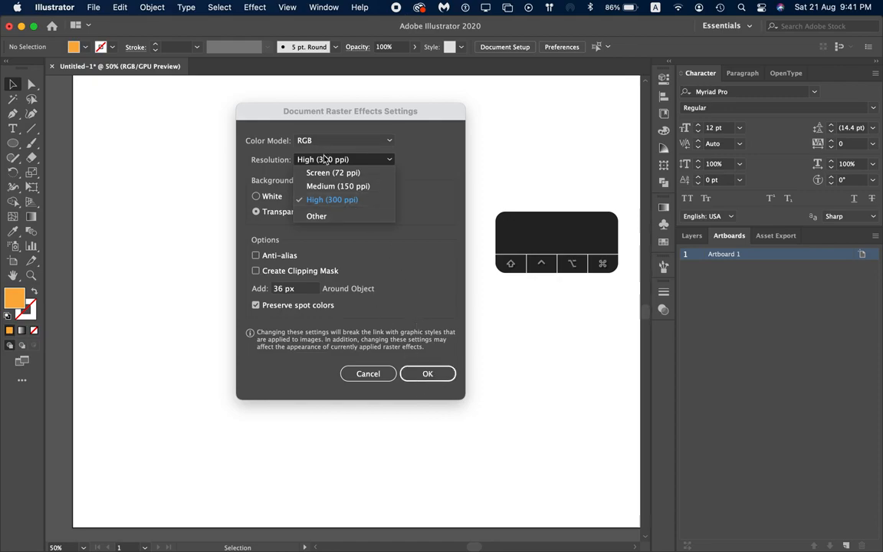
click(353, 382)
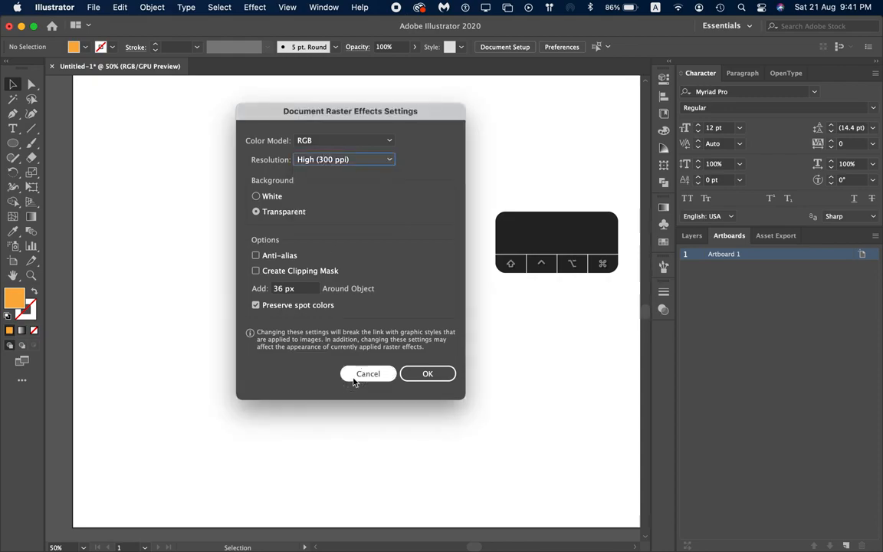
click(346, 375)
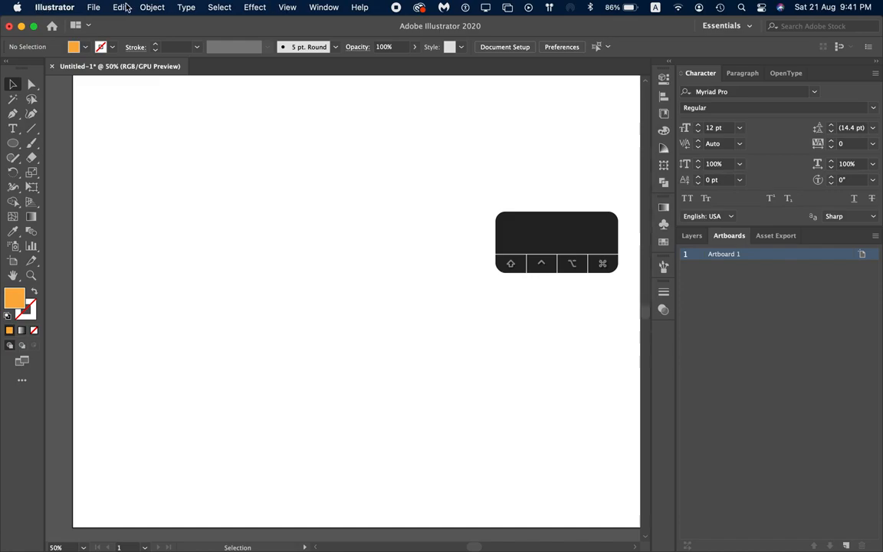
Step: Look at the CMYK and RGB choices for the document colour mode without choosing either
click(95, 8)
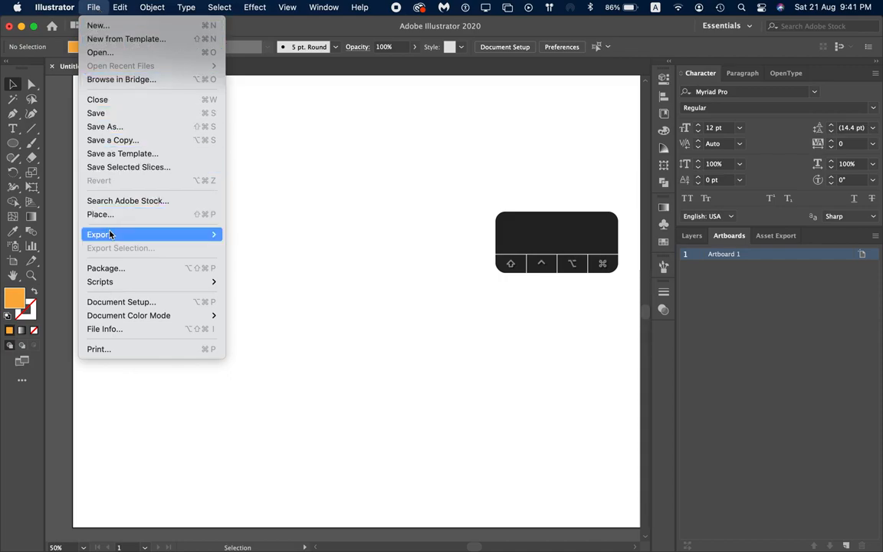
mouse_move(148, 315)
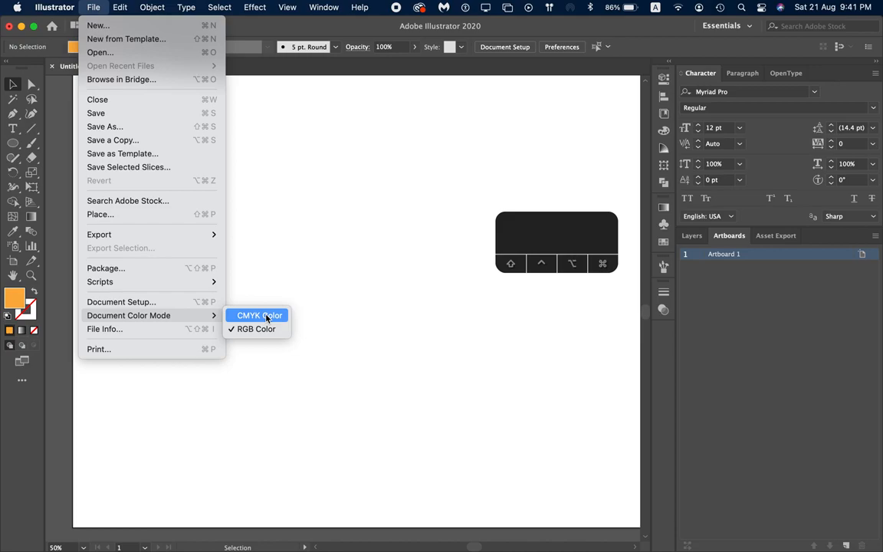
click(285, 259)
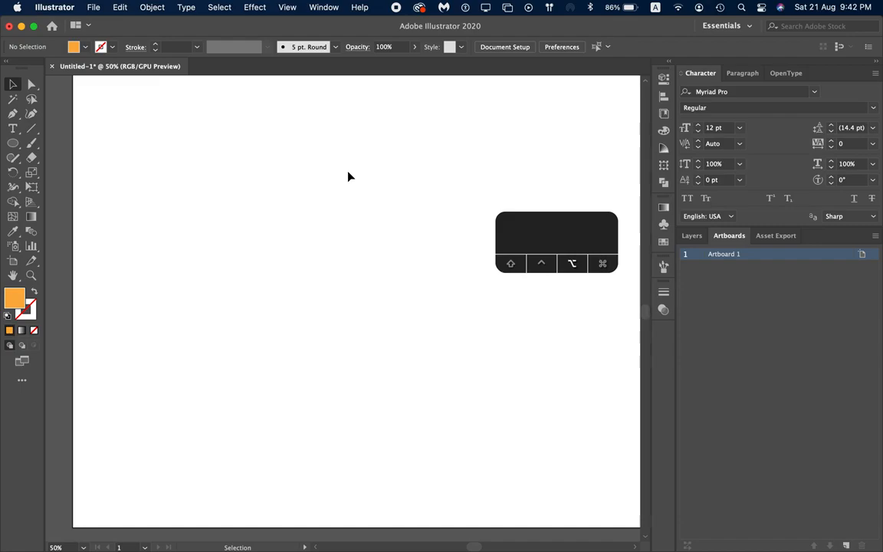
Step: Activate the Pen tool and set the fill to none and the stroke to black
scroll(348, 177, down, 1)
scroll(327, 184, down, 1)
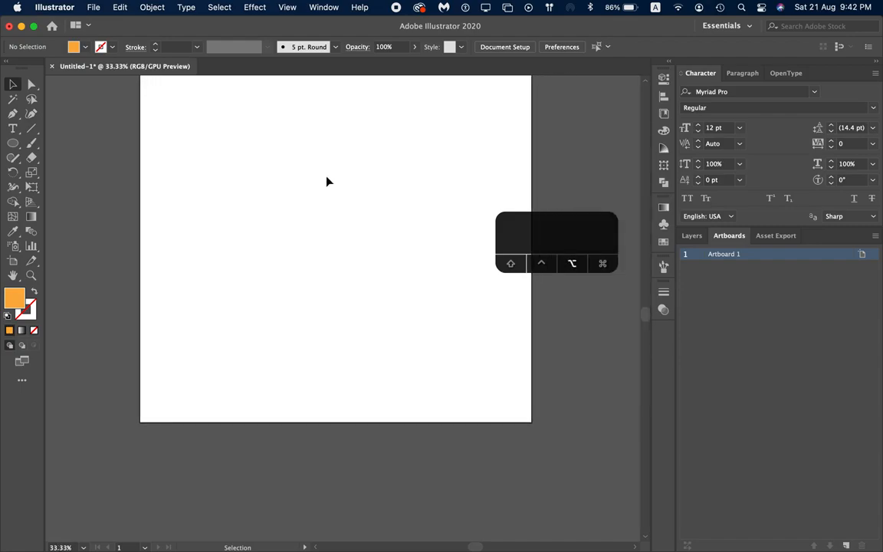
scroll(327, 182, down, 1)
scroll(319, 183, up, 3)
scroll(319, 183, right, 2)
scroll(319, 184, right, 2)
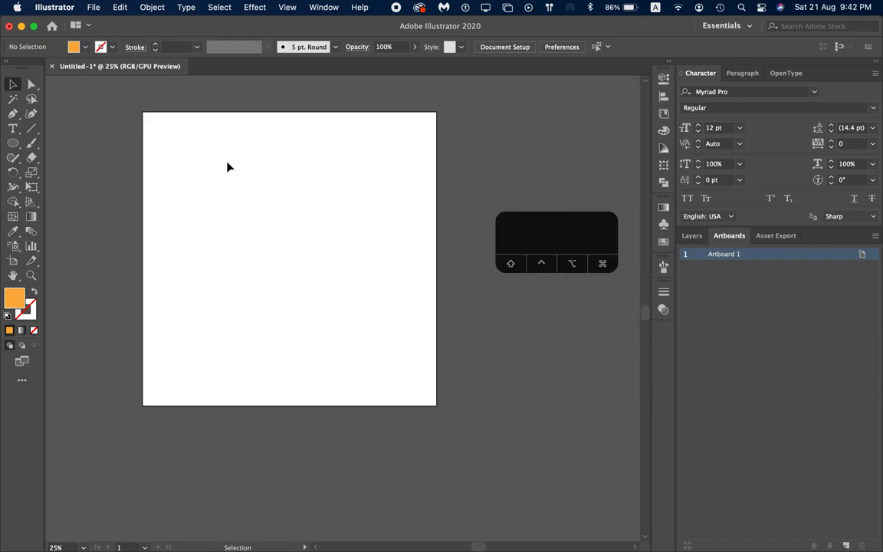
key(p)
drag(549, 236, 567, 105)
click(177, 242)
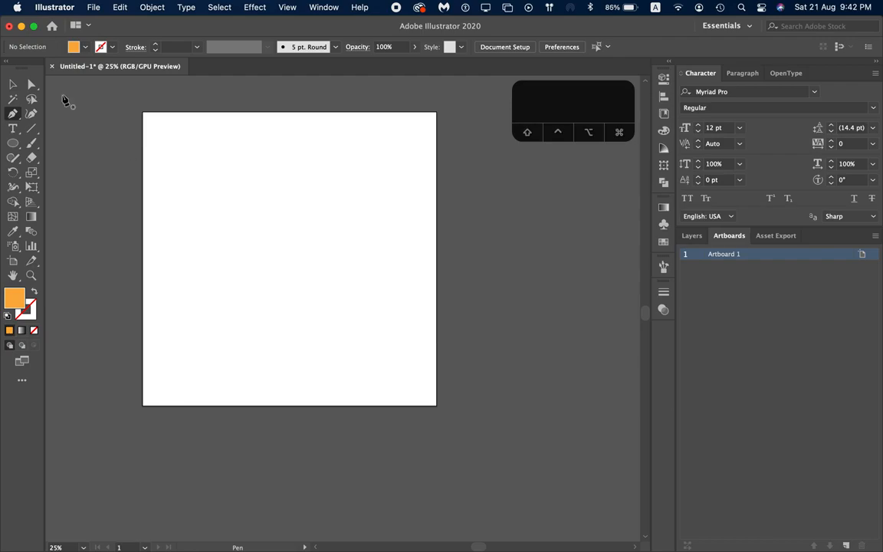
click(85, 47)
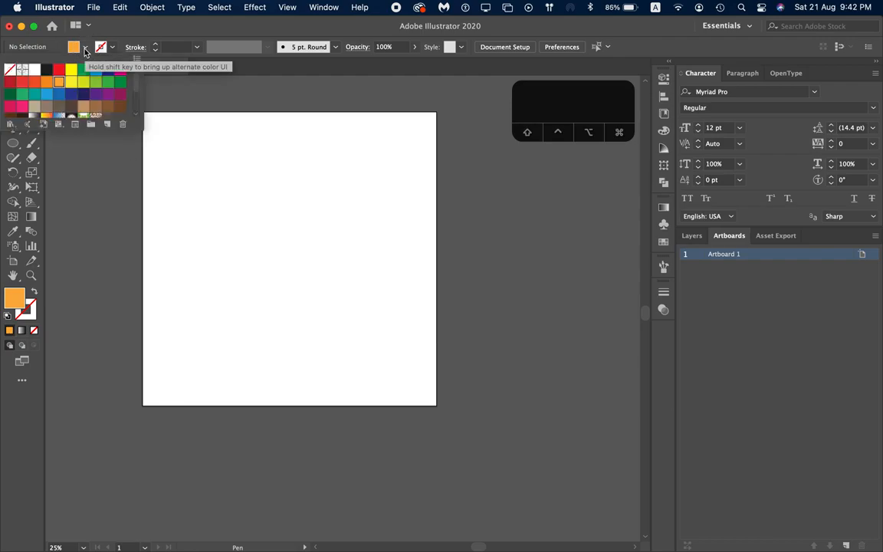
click(10, 69)
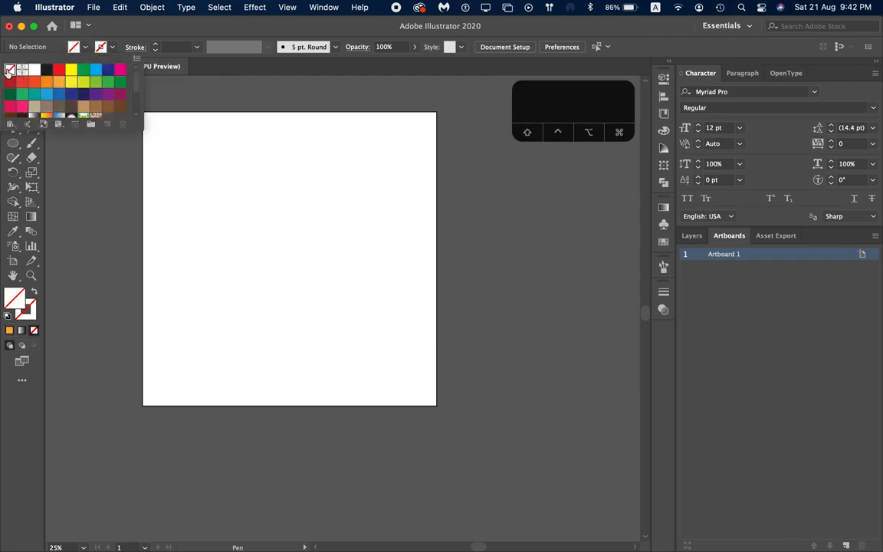
click(112, 47)
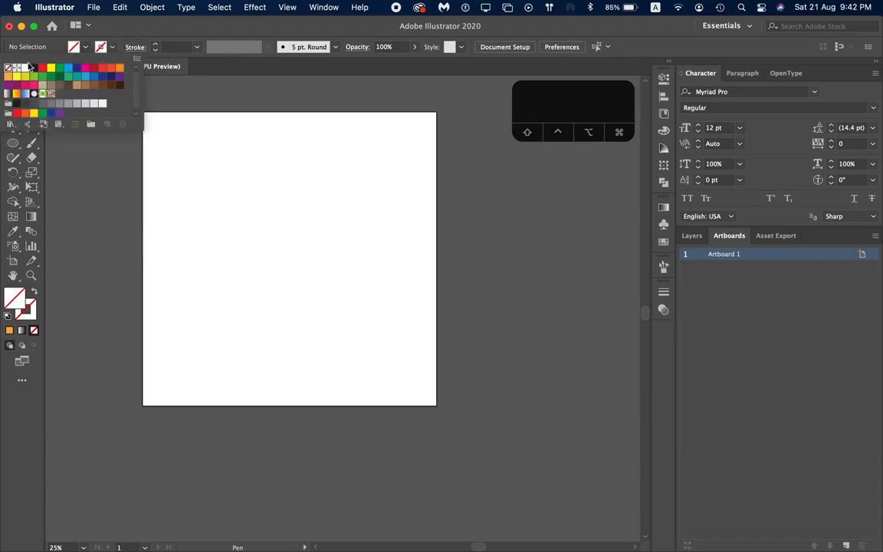
click(34, 69)
click(141, 23)
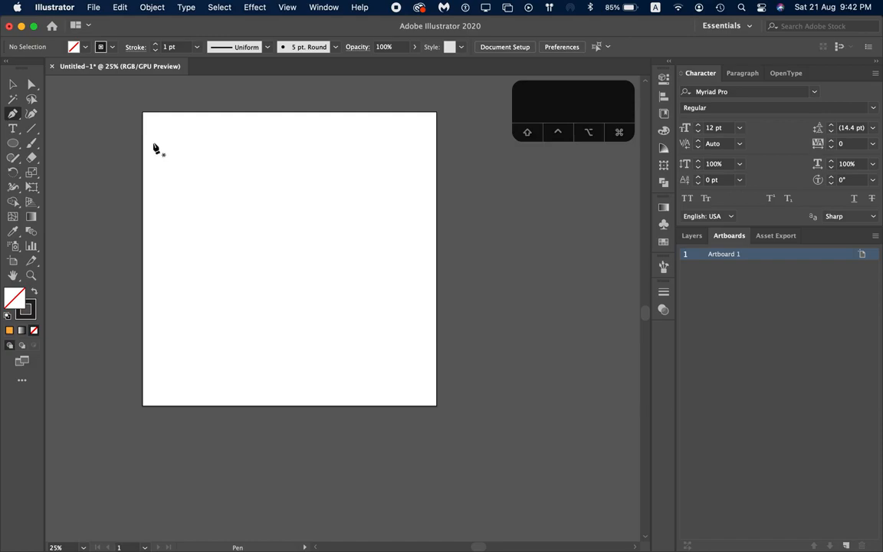
Step: Draw a straight vertical line about 880 px long near the artboard's left edge and end the path
drag(150, 146, 184, 147)
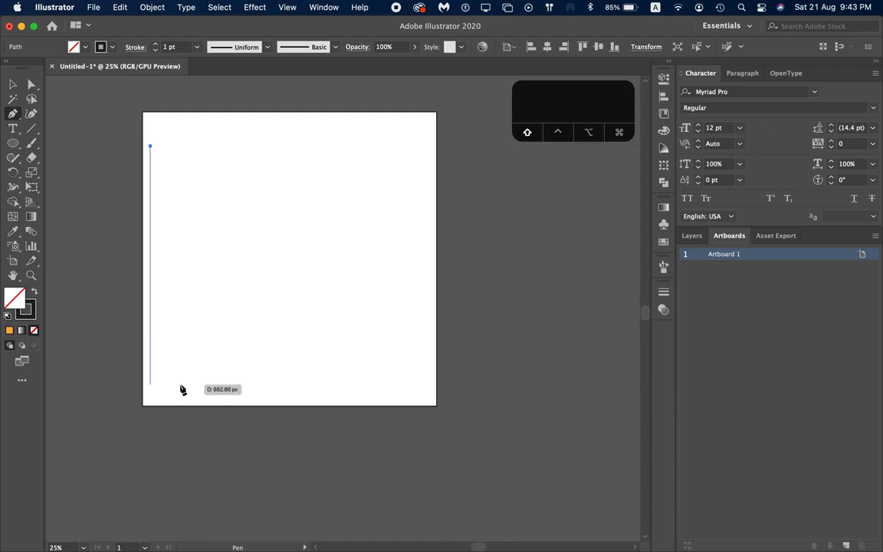
shift+click(181, 388)
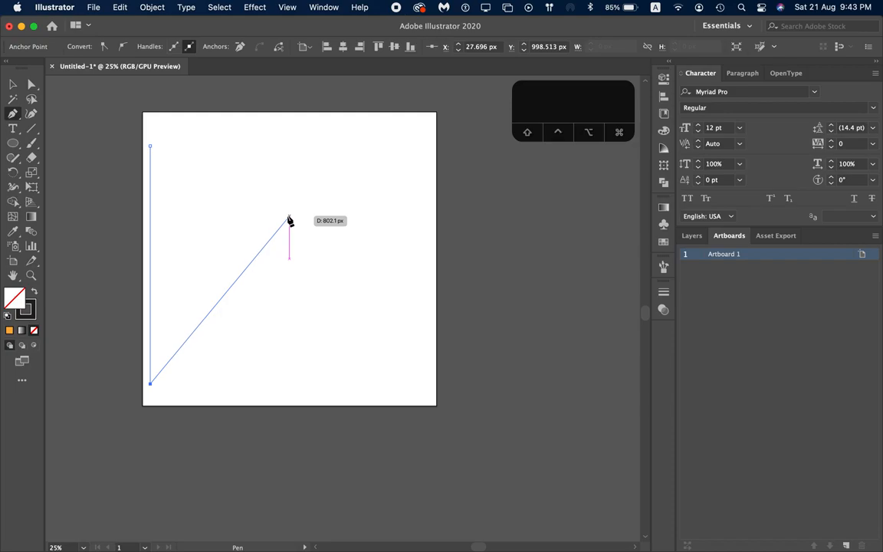
key(Return)
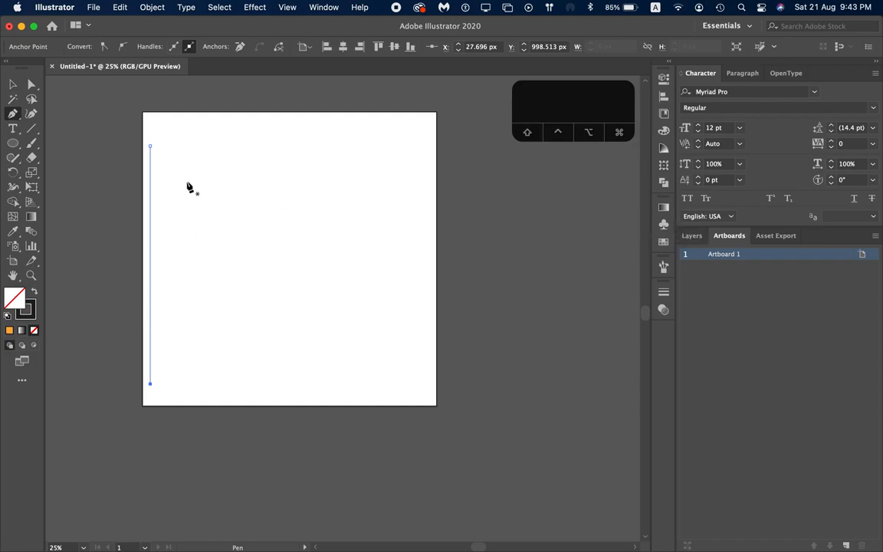
Step: Set the stroke weight of the vertical line to 17 pt
click(663, 293)
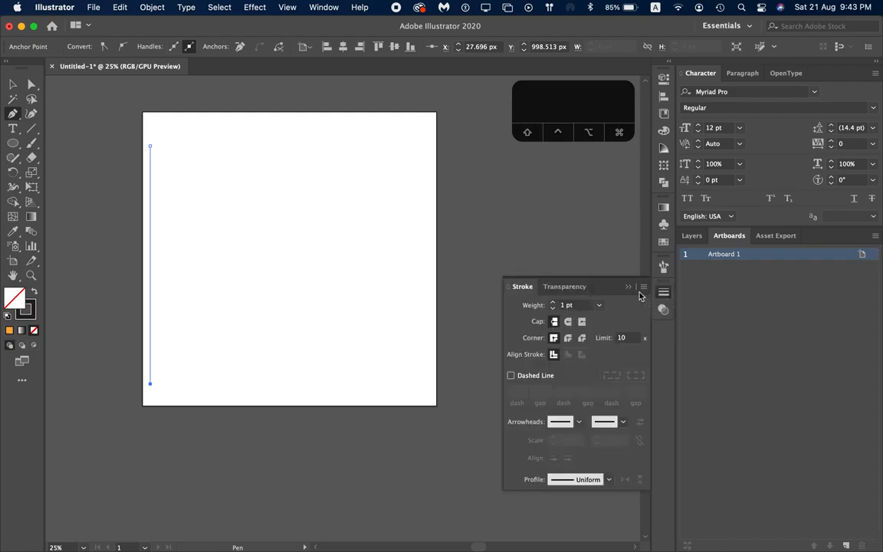
click(552, 303)
click(552, 303)
click(552, 303)
click(553, 302)
click(553, 302)
click(552, 302)
click(553, 303)
click(552, 302)
click(553, 303)
click(552, 303)
click(552, 302)
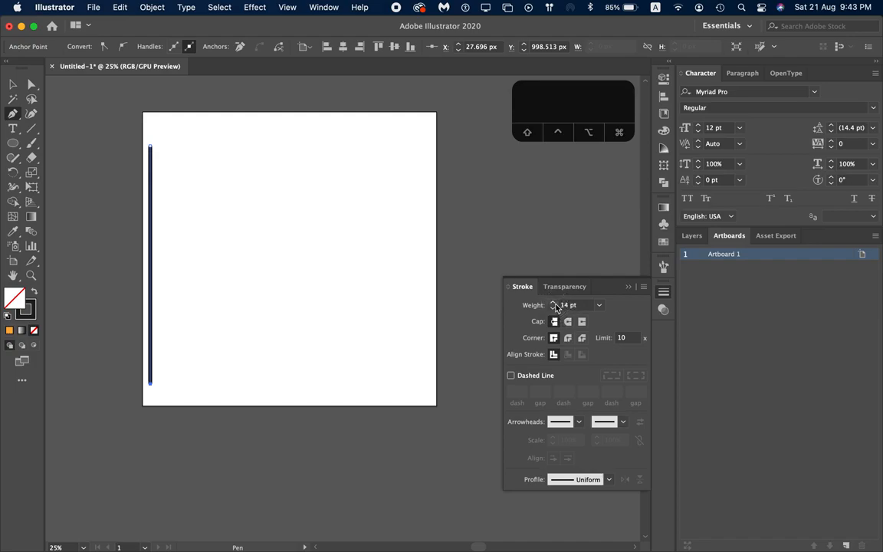
click(553, 304)
click(553, 303)
click(553, 303)
click(554, 303)
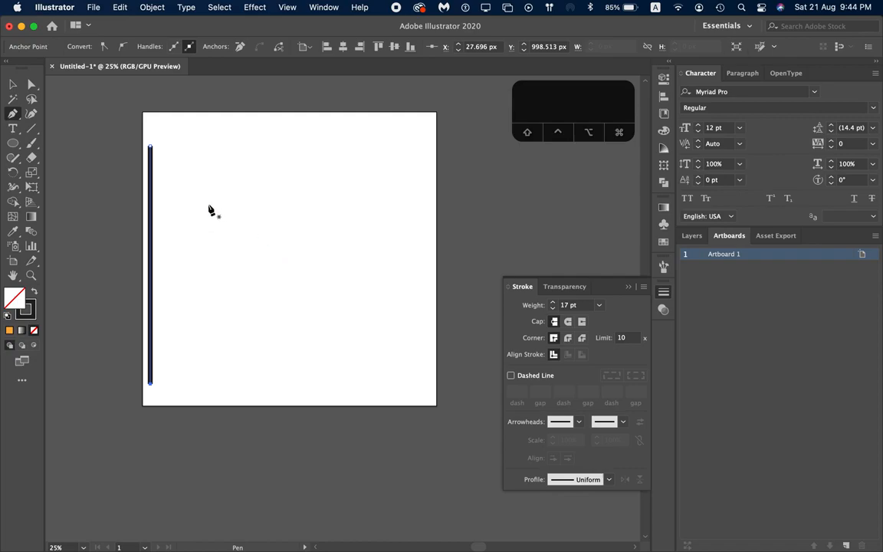
Step: Place a copy of the vertical line just to the right of the original and nudge it slightly closer
key(v)
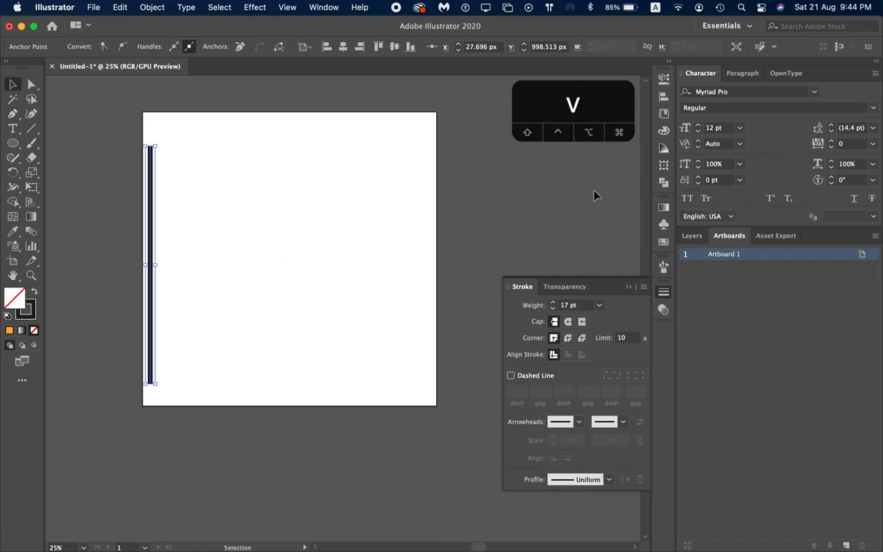
click(628, 287)
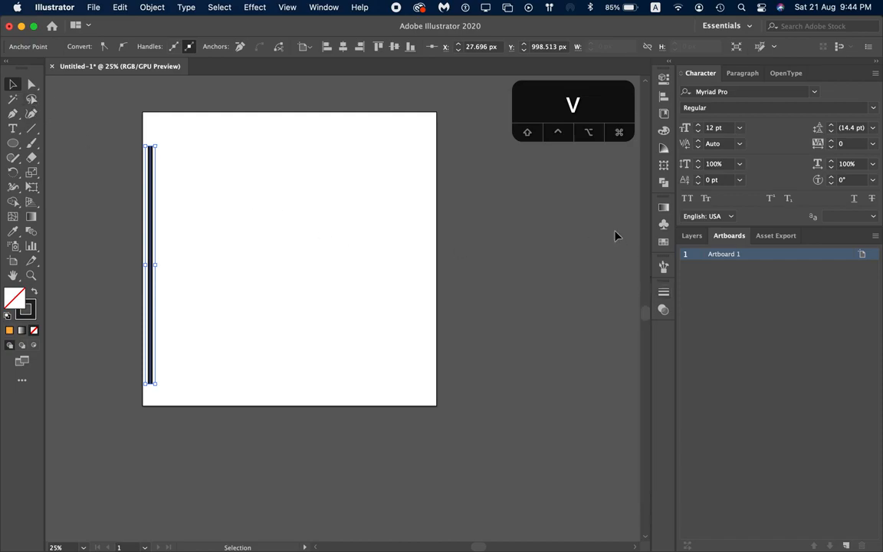
alt+click(152, 227)
drag(152, 227, 161, 231)
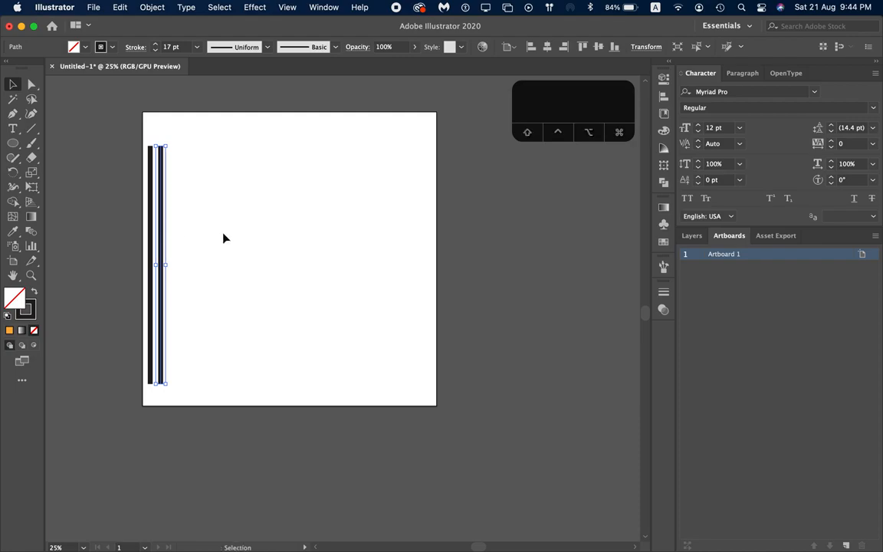
key(Left)
key(Left)
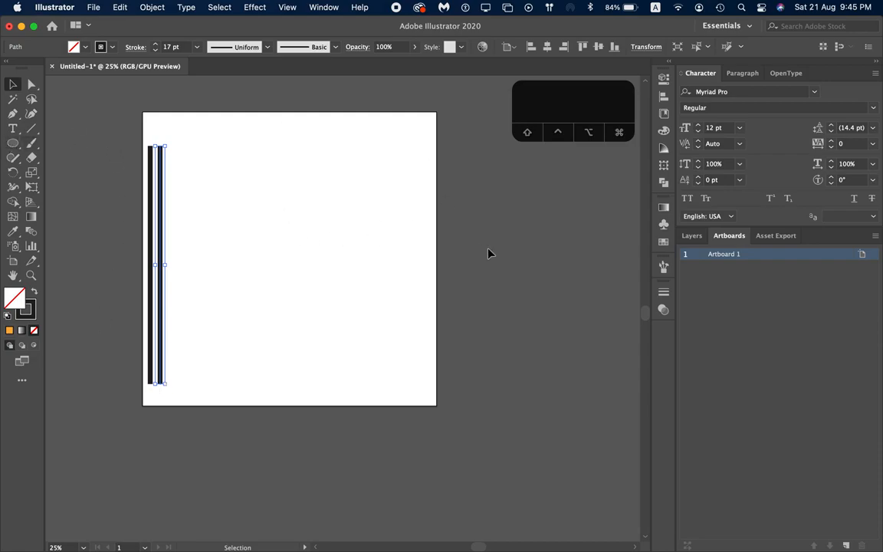
key(super+d)
key(super+d)
key(super+d)
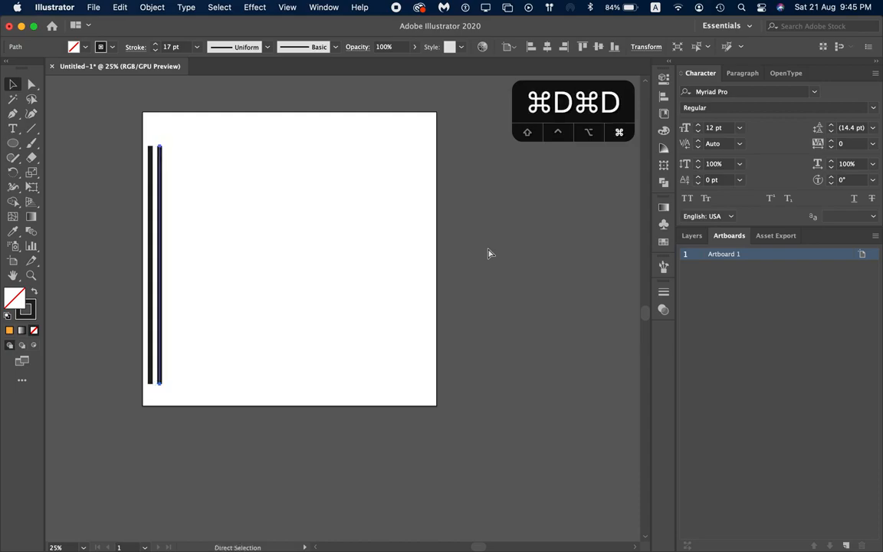
Step: Copy the second line straight to the right, keeping the same gap as between the first two lines
click(220, 270)
click(159, 261)
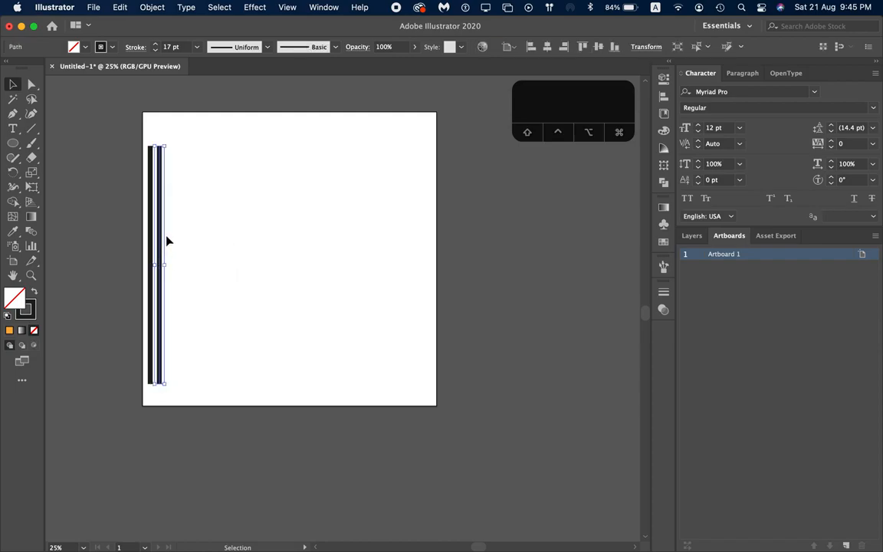
alt+shift+drag(163, 245, 170, 248)
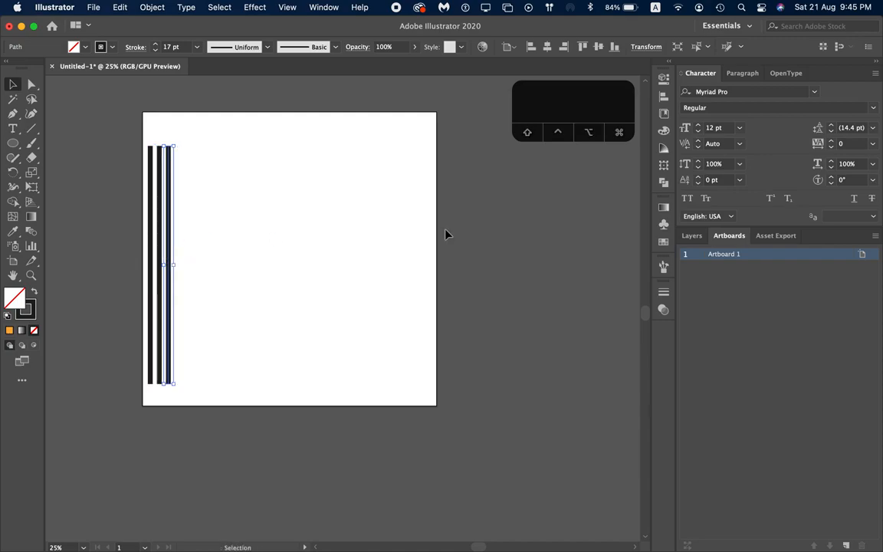
Step: Repeat the copy transformation until evenly spaced vertical lines span the artboard's width, and deselect
key(super+d)
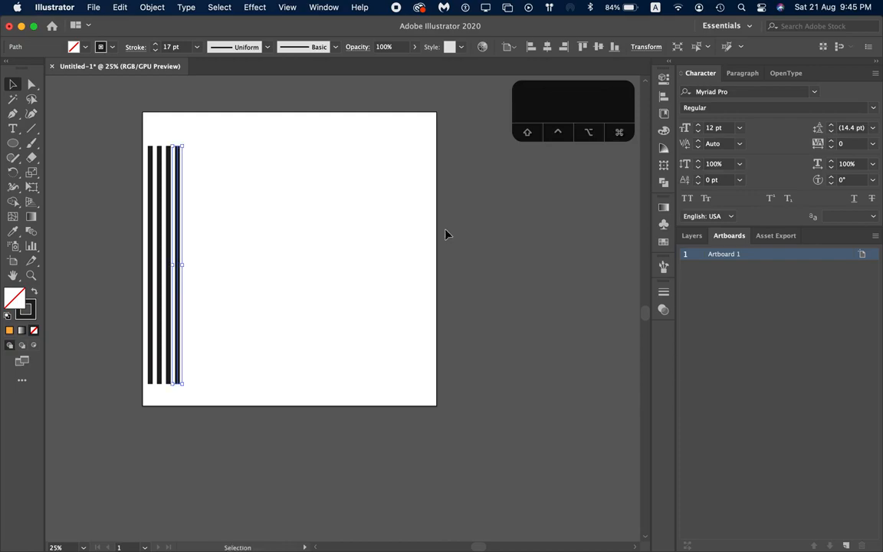
key(super+d)
key(super+d)
key(super+d)
key(super+d)
key(super+d)
key(super+d)
key(super+d)
key(super+d)
key(super+d)
key(super+d)
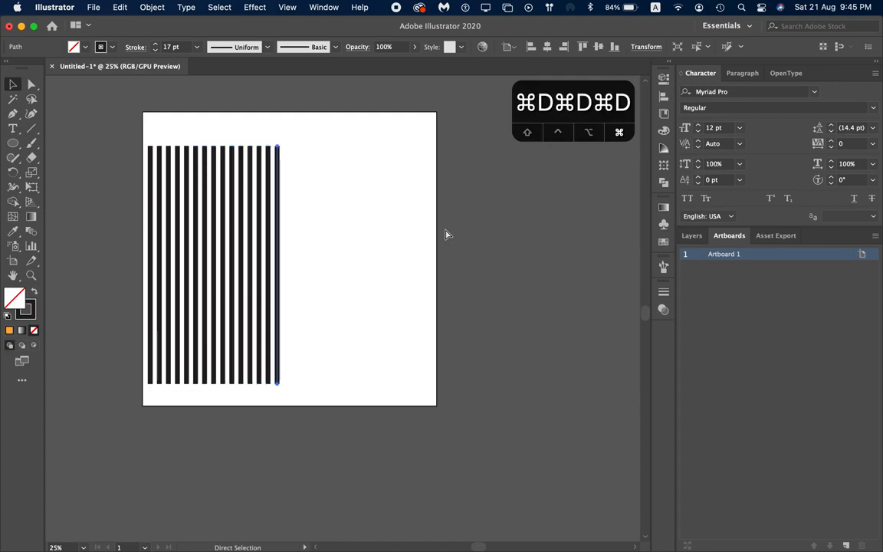
key(super+d)
key(super+d)
key(super+d)
key(super+d)
key(super+d)
key(super+d)
key(super+d)
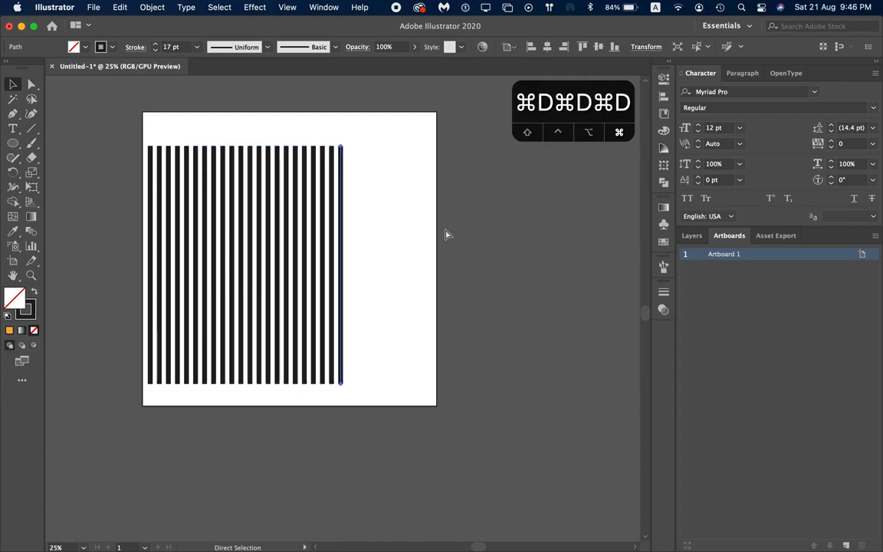
key(super+d)
key(super+d)
key(super+d)
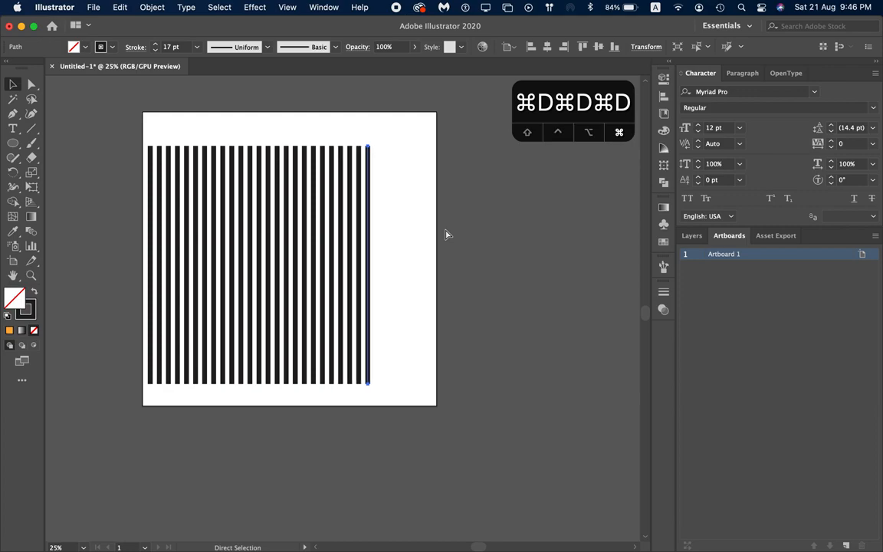
key(super+d)
key(super+d)
key(super+d)
key(super+d)
key(super+d)
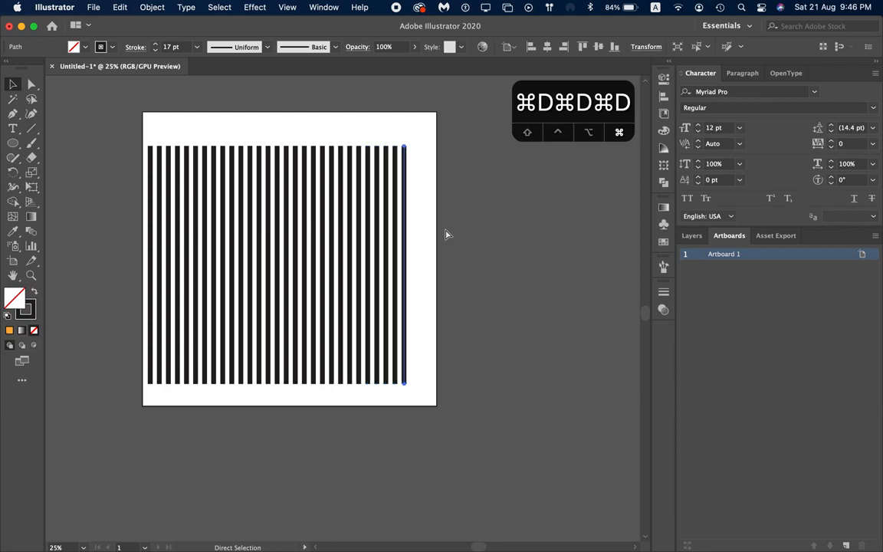
key(super+d)
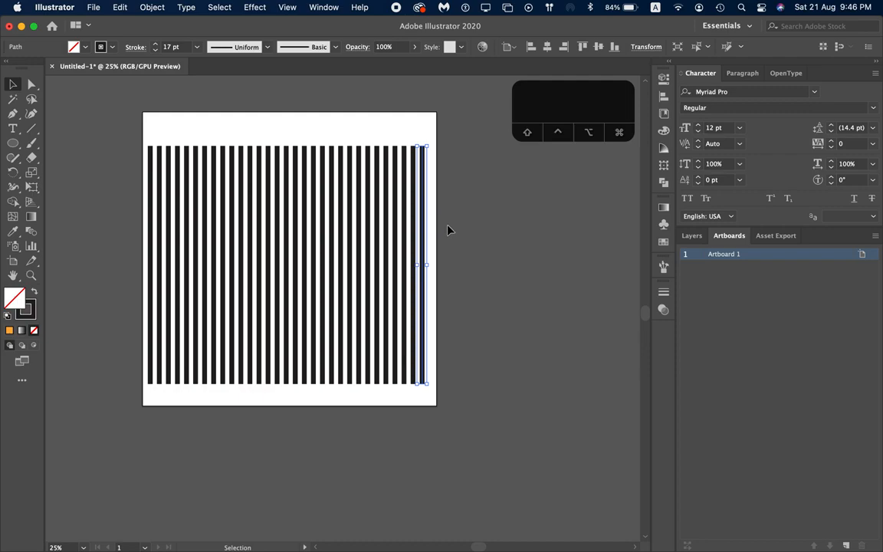
click(457, 223)
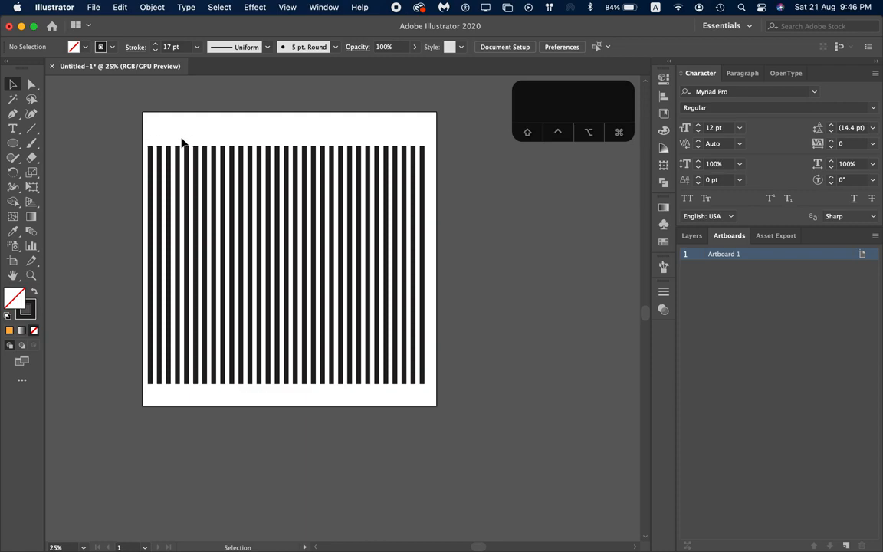
Step: Select individual lines and expand Layer 1 to examine how the copied paths are listed, then deselect
click(171, 177)
click(261, 172)
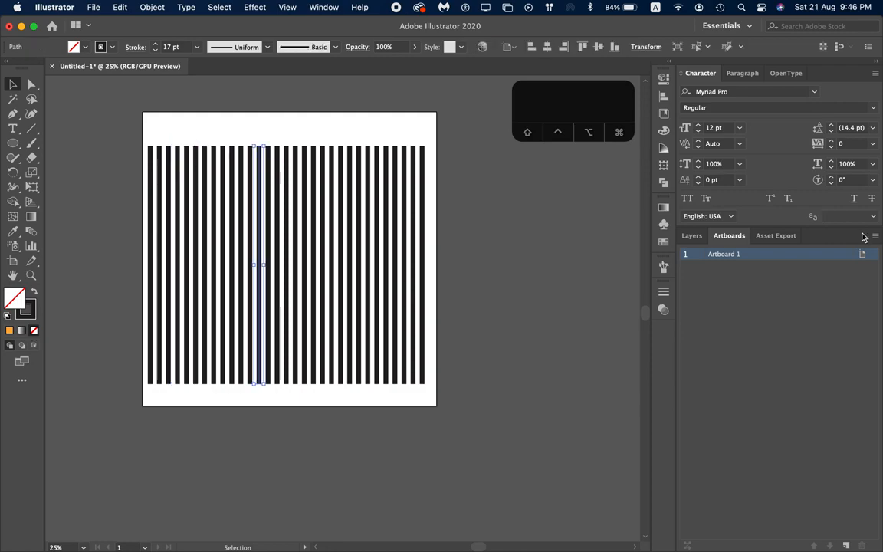
click(695, 239)
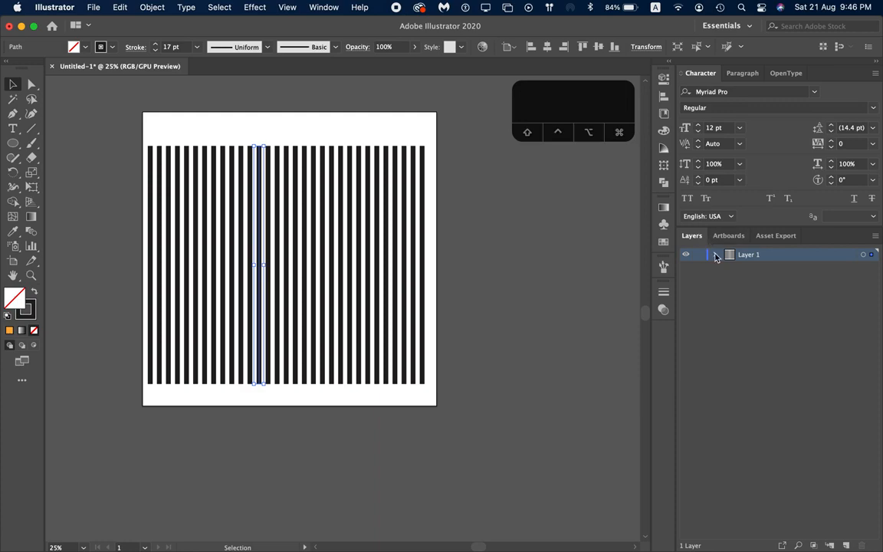
click(715, 255)
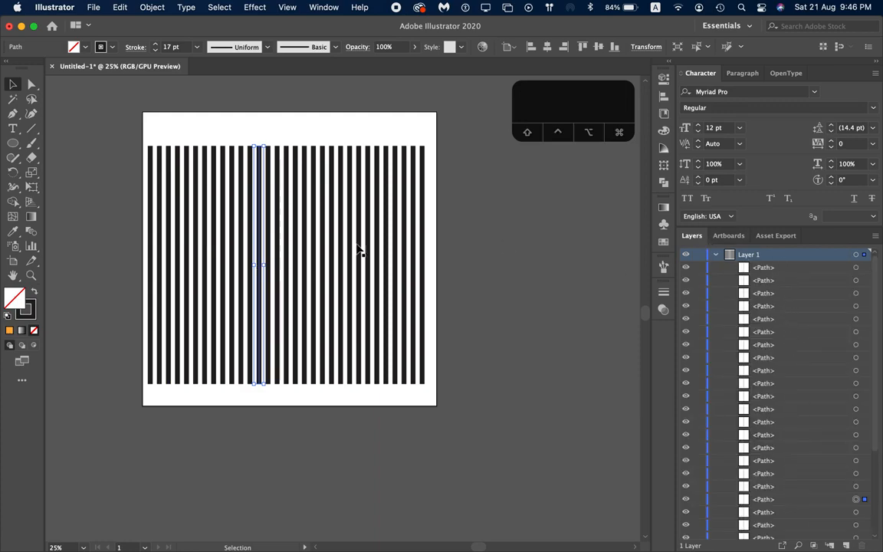
click(297, 129)
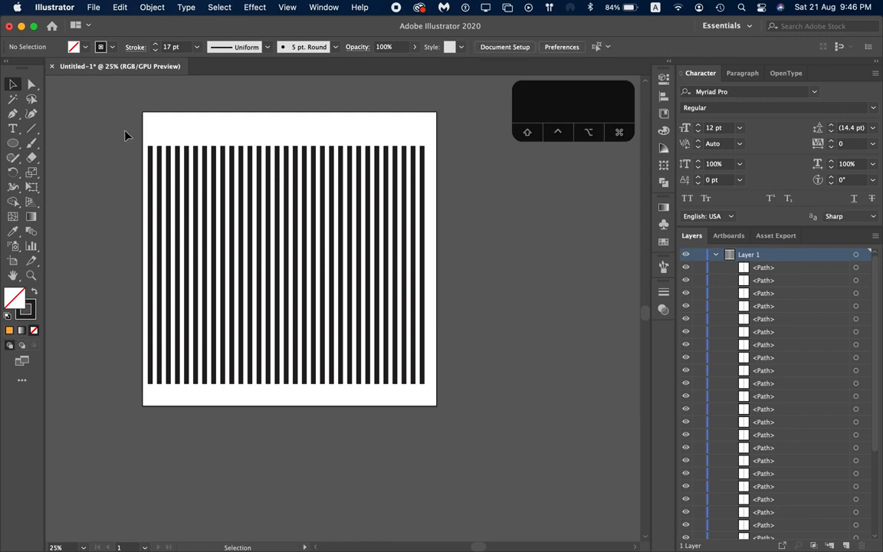
Step: Select all the vertical lines and group them
drag(146, 168, 463, 472)
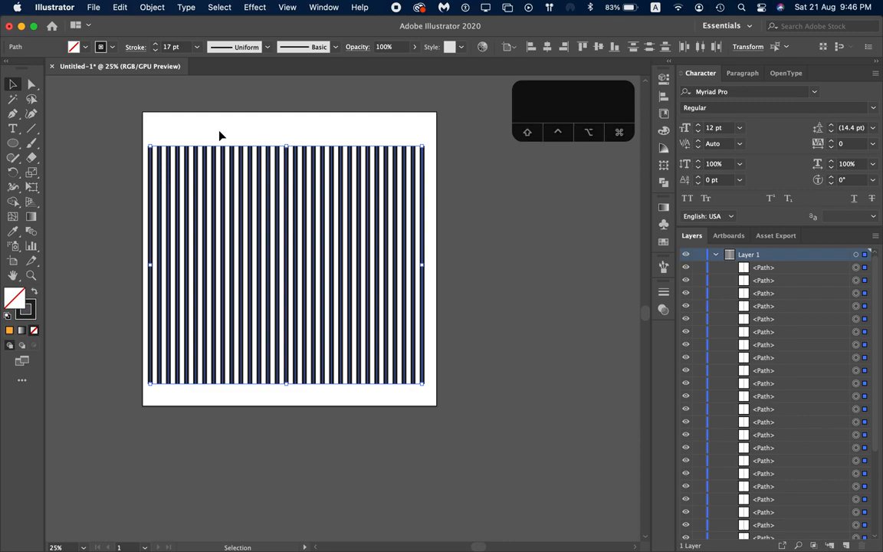
click(120, 7)
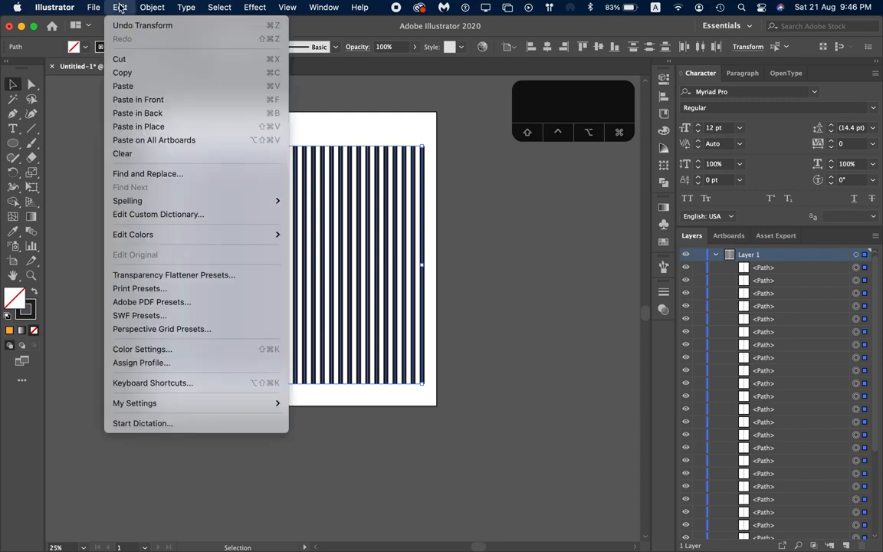
mouse_move(146, 7)
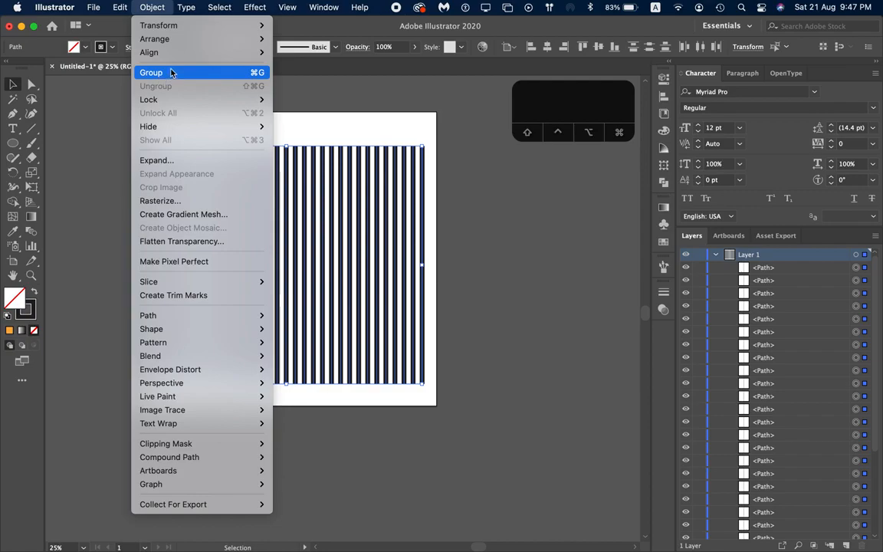
mouse_move(234, 50)
click(276, 27)
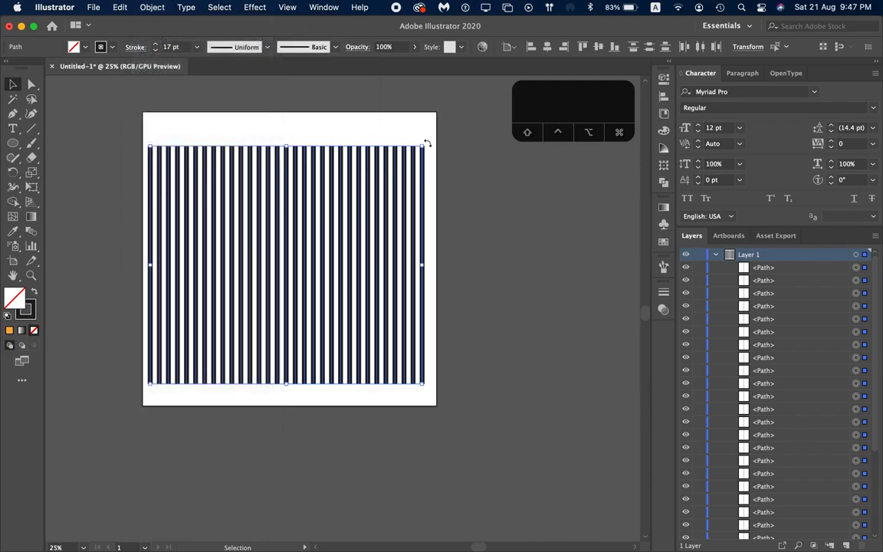
right_click(255, 186)
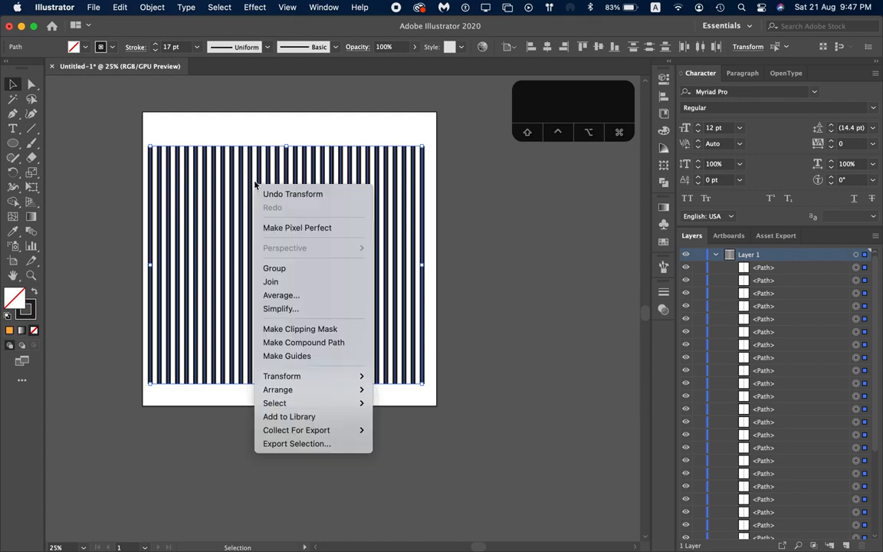
click(274, 269)
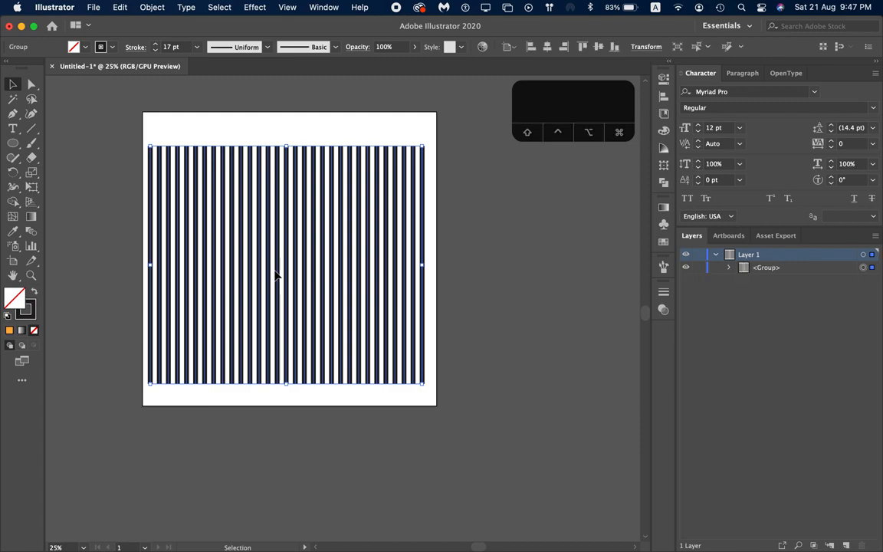
Step: Try rotating the line group 45 degrees clockwise, then undo the rotation and deselect the group
scroll(277, 276, up, 1)
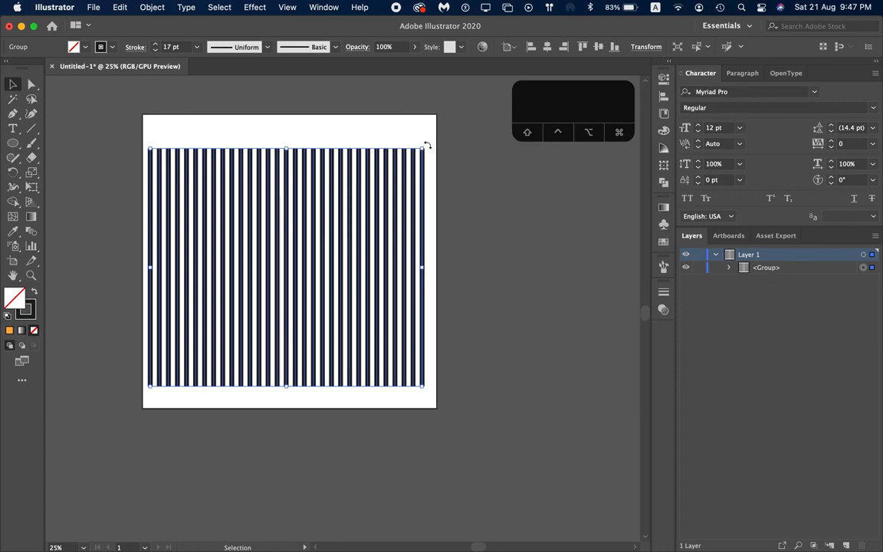
drag(427, 144, 448, 261)
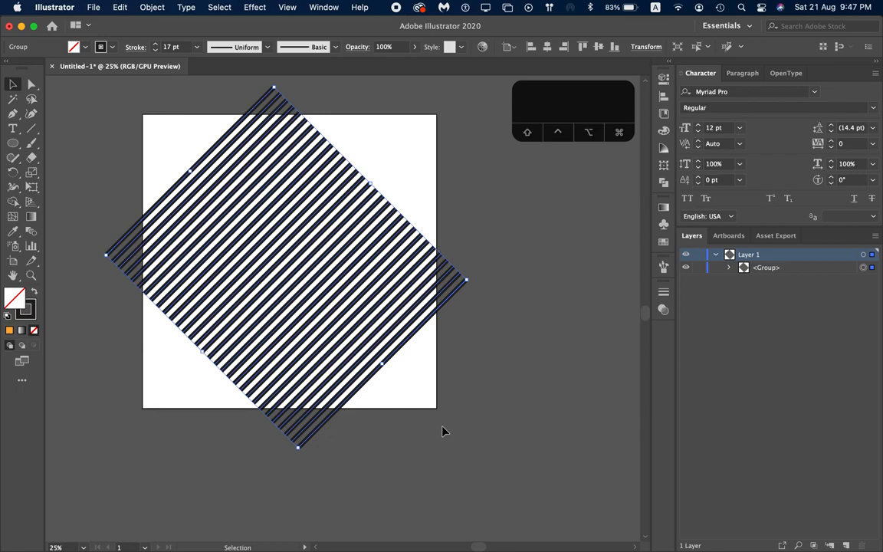
key(super+z)
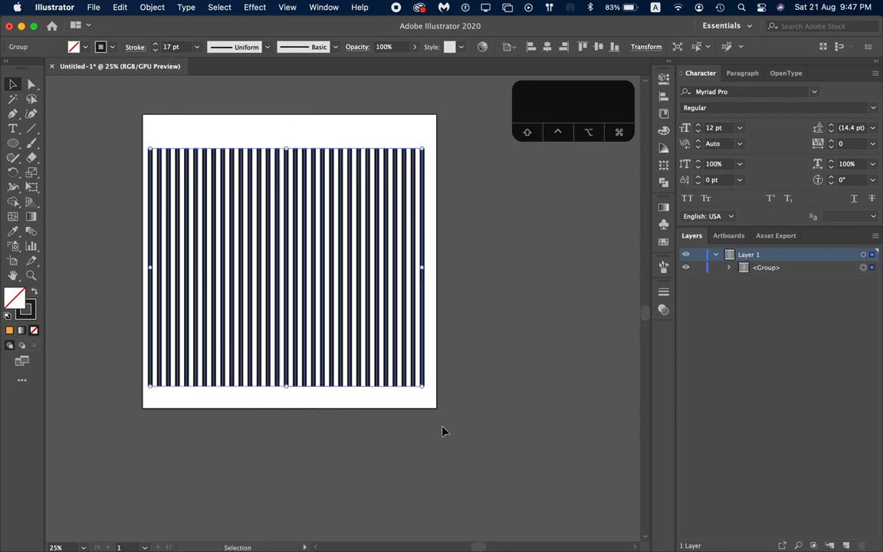
click(471, 394)
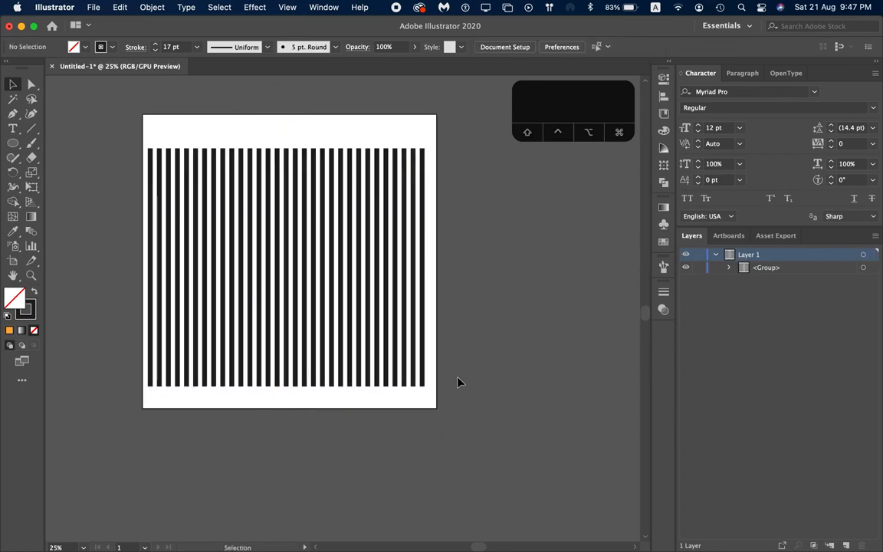
Step: Rotate the line group 45 degrees clockwise (315°) so its stripes run diagonally across the artboard
click(423, 300)
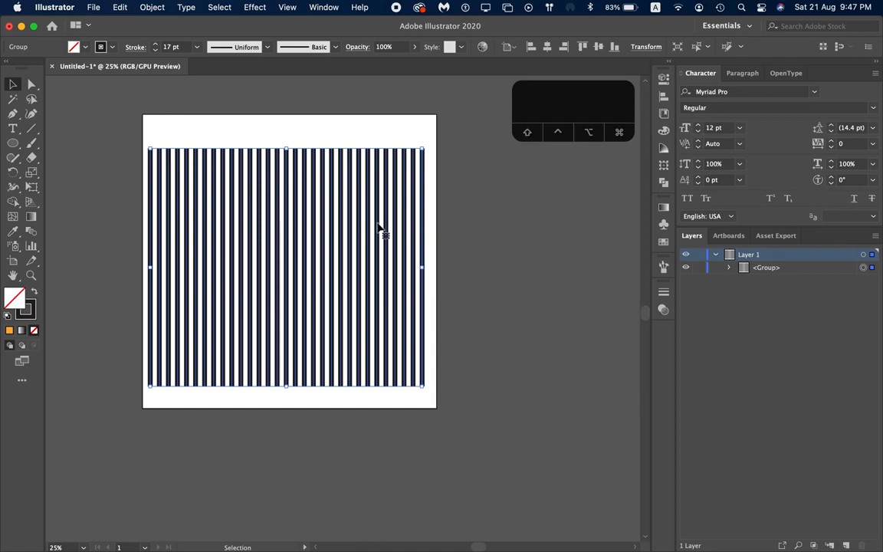
click(428, 142)
drag(427, 142, 443, 223)
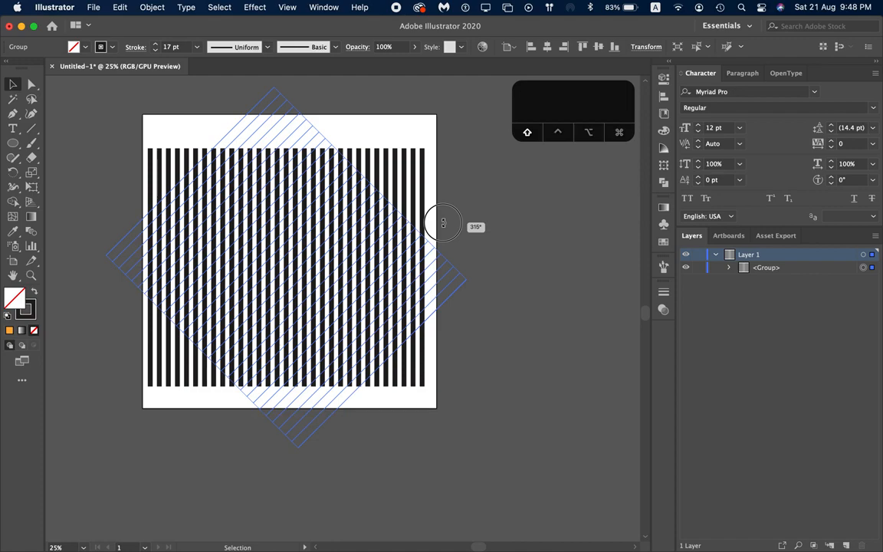
drag(443, 223, 417, 256)
drag(432, 411, 425, 418)
scroll(386, 265, down, 5)
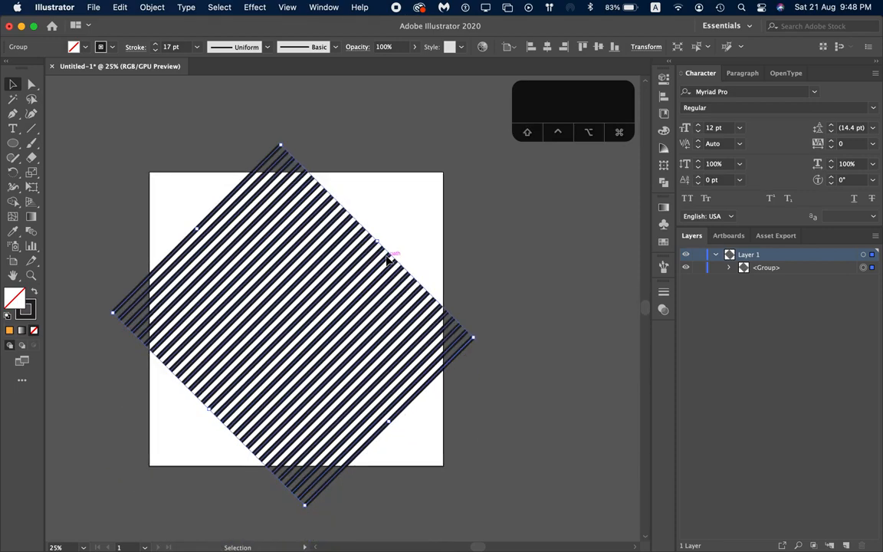
scroll(387, 260, left, 2)
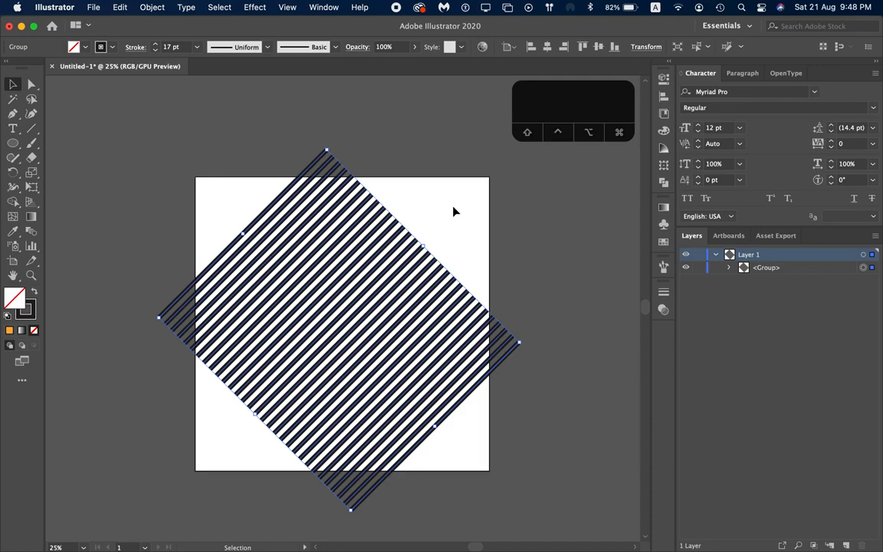
Step: Reduce the opacity of the diagonal stripe group to 38%
click(463, 211)
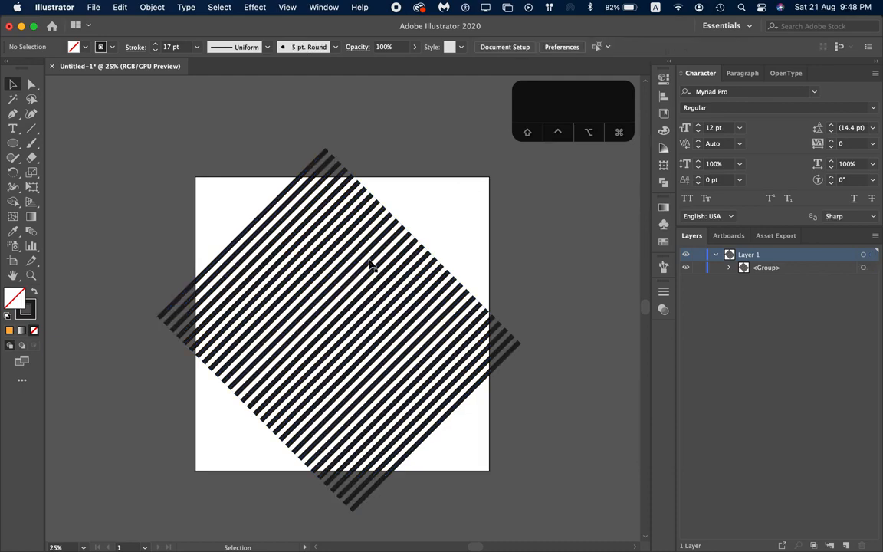
click(314, 220)
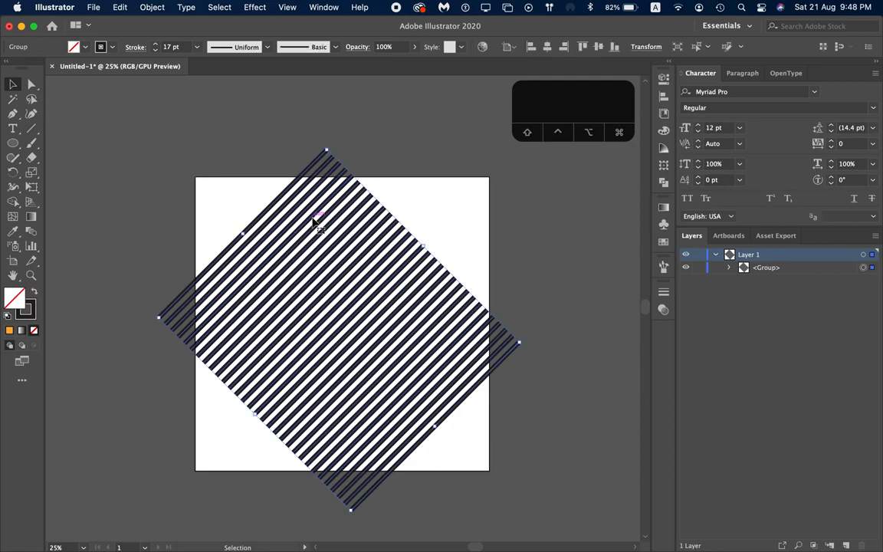
click(400, 46)
text(18)
key(Return)
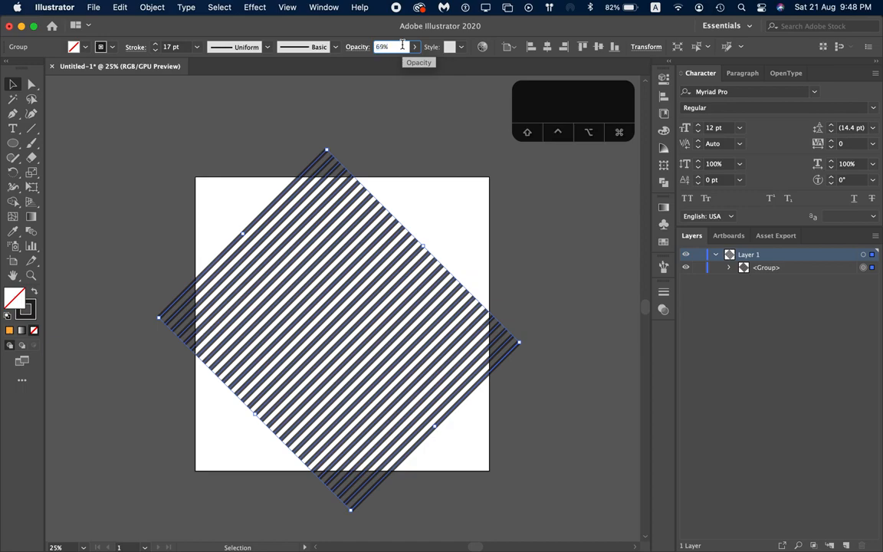
text(34)
key(Return)
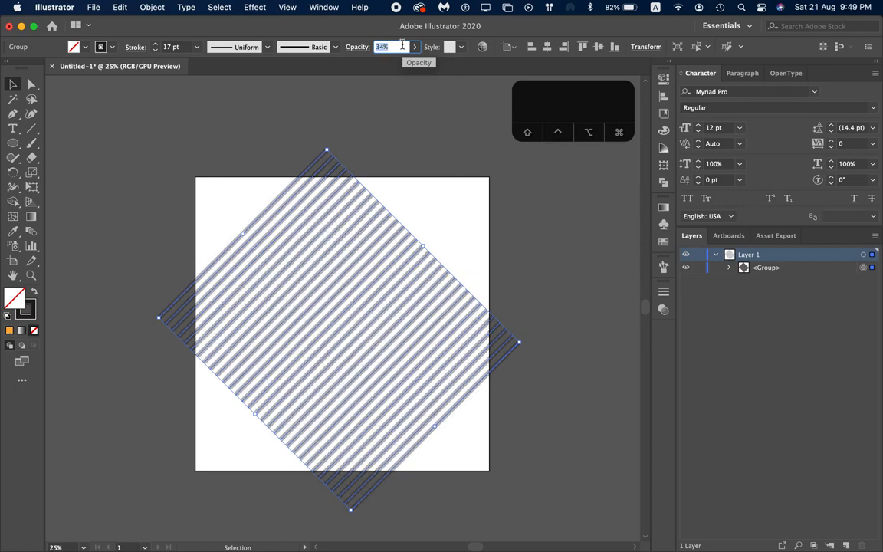
click(438, 221)
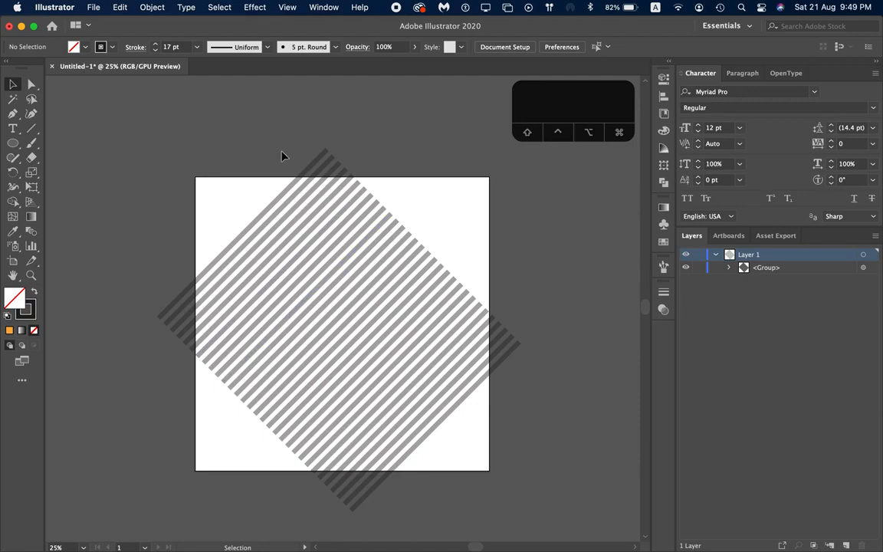
click(390, 322)
click(443, 239)
click(388, 258)
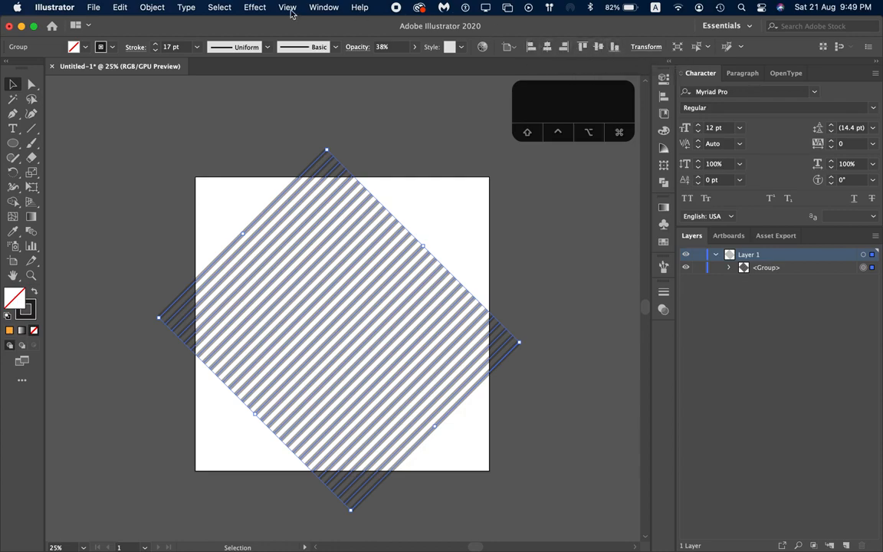
Step: Open the Align options for the selected stripe group and set the alignment reference to the artboard
click(315, 8)
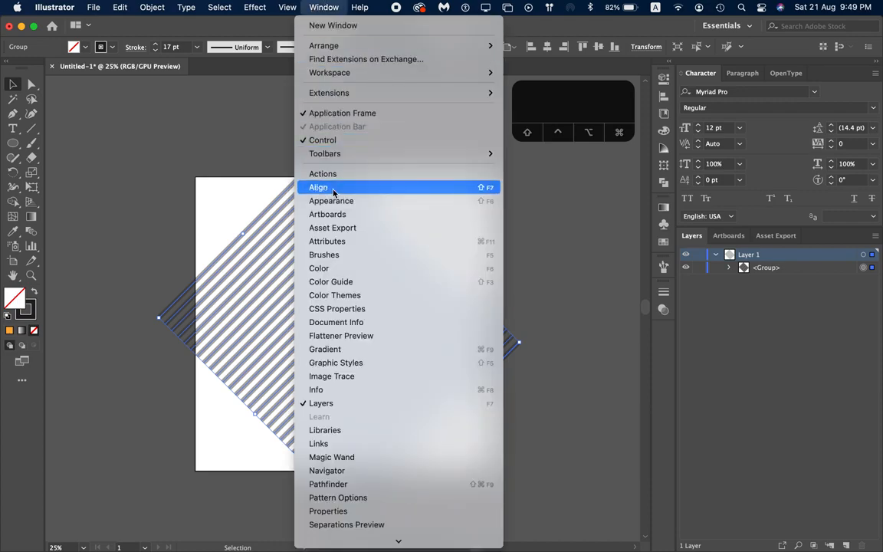
click(655, 13)
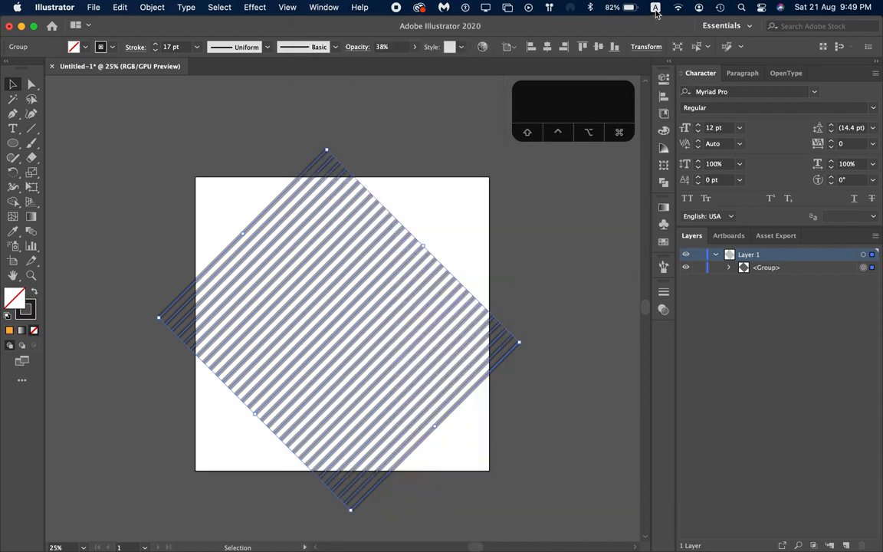
key(shift+F7)
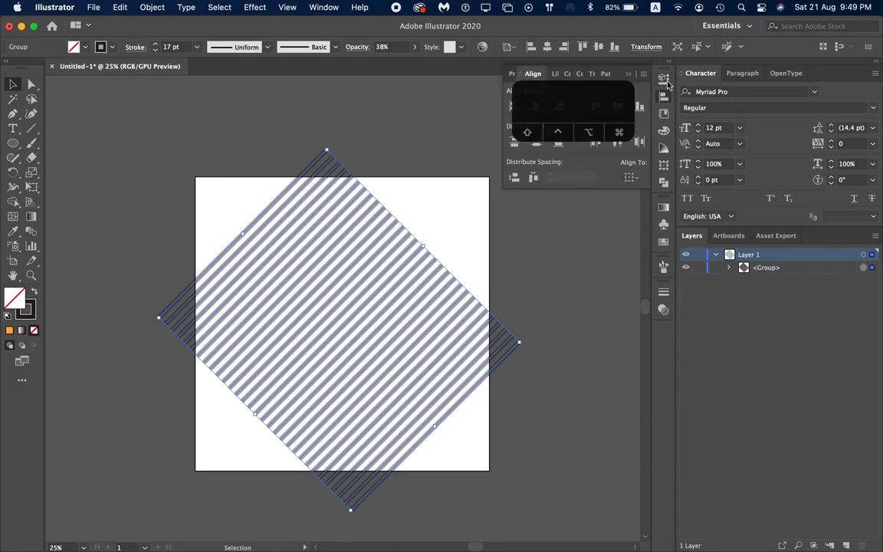
drag(579, 99, 582, 224)
click(598, 84)
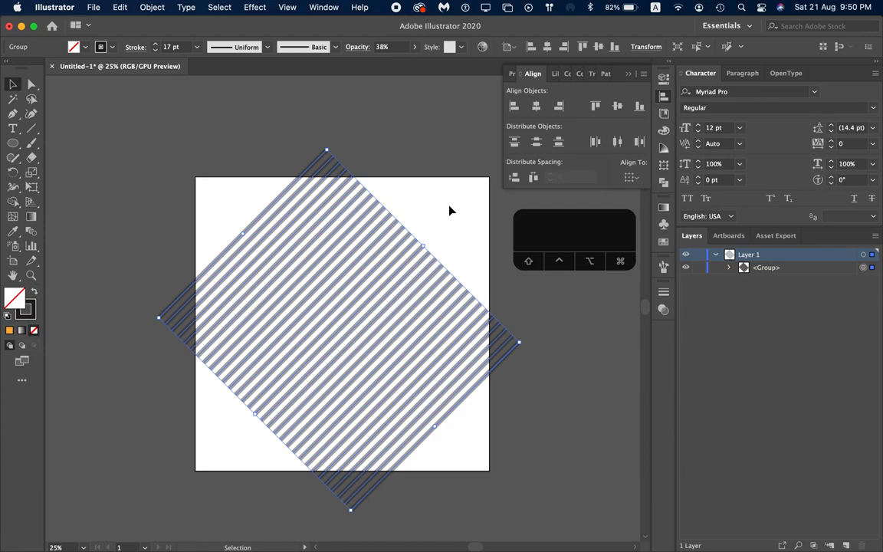
click(629, 178)
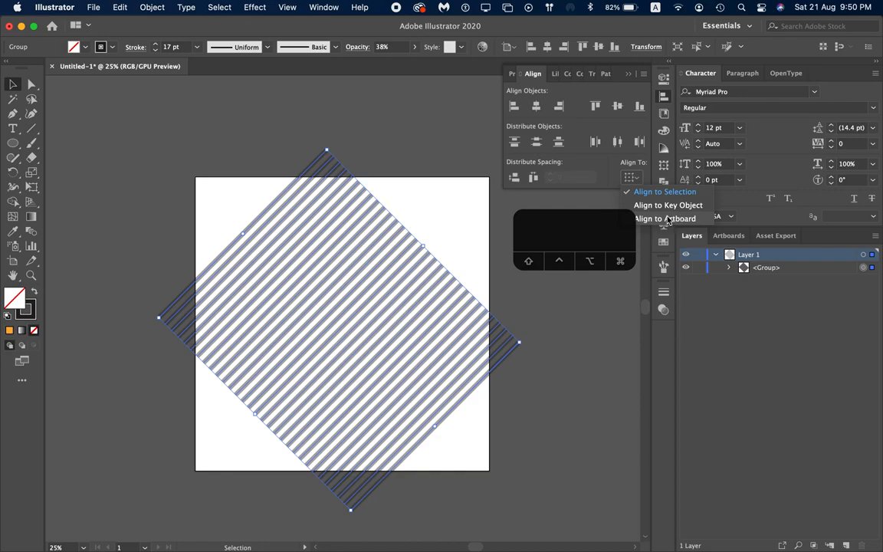
click(665, 219)
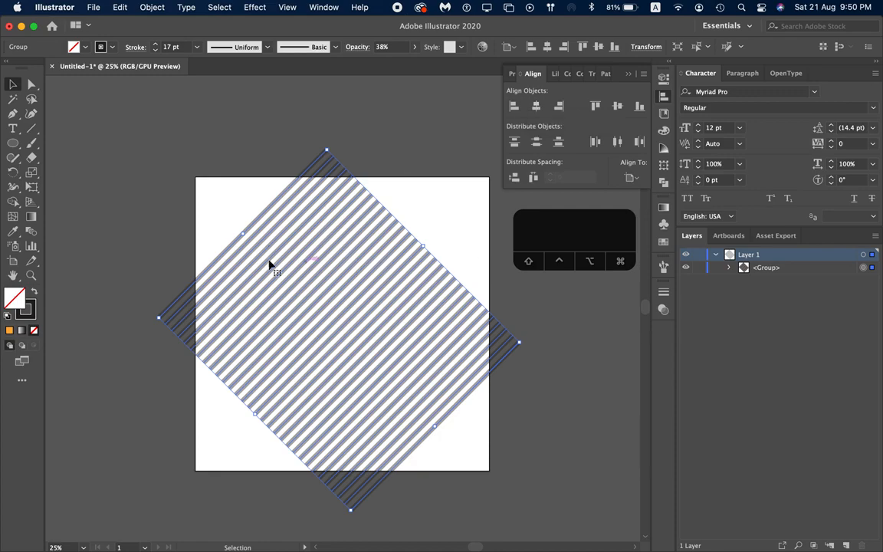
Step: Center the stripe group horizontally and vertically on the artboard, deselect it and close the Align options
click(534, 109)
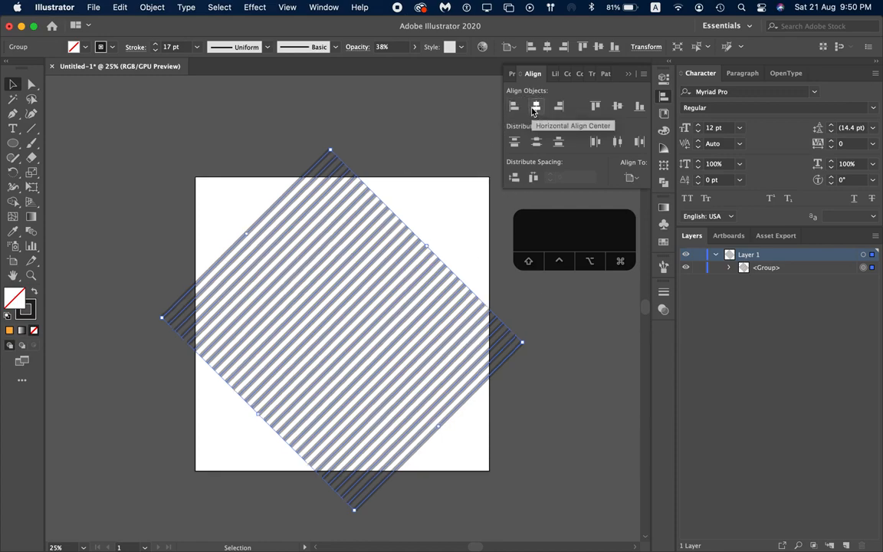
click(617, 107)
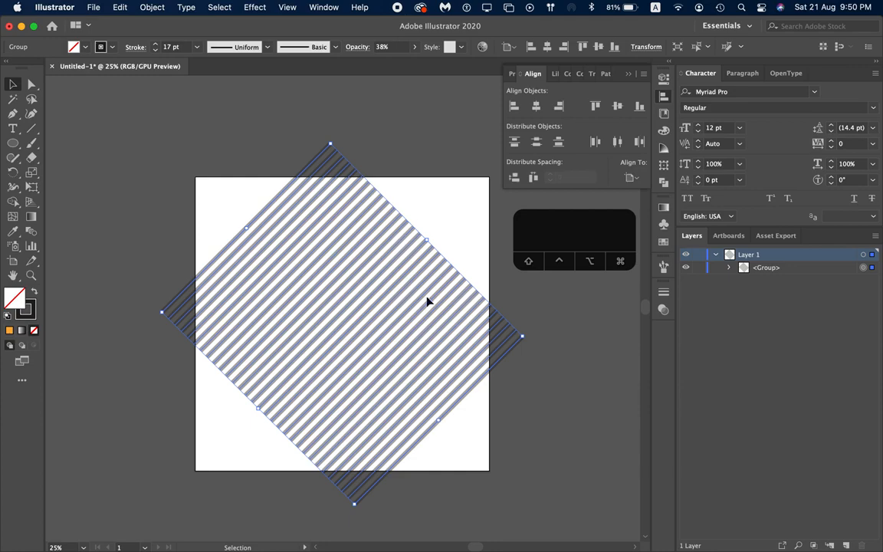
click(419, 201)
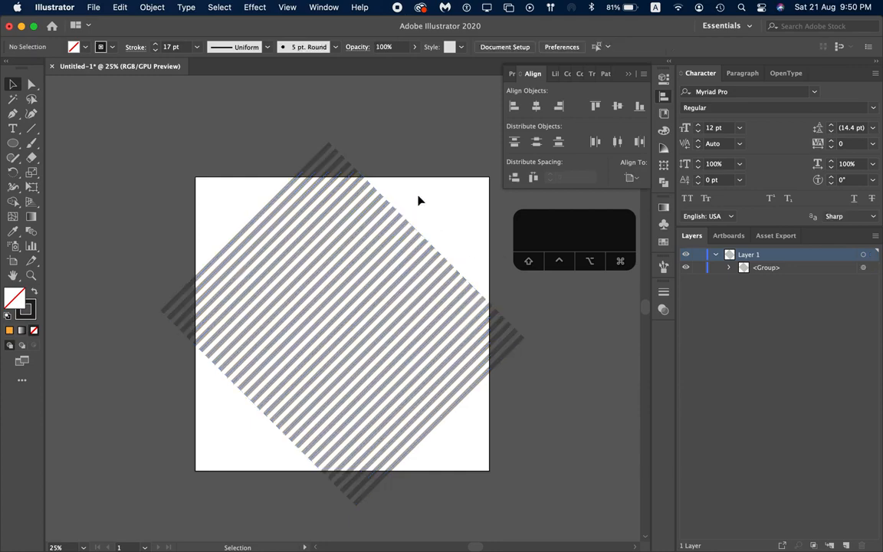
click(630, 74)
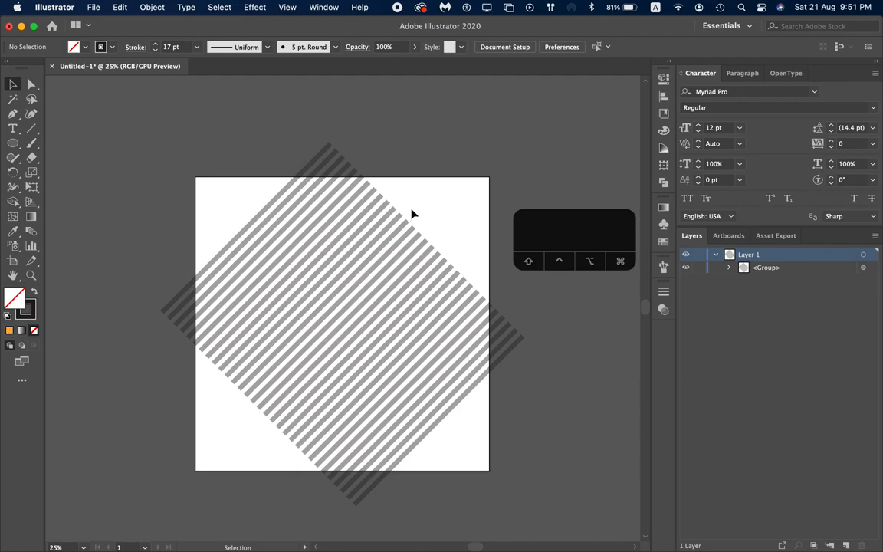
Step: Activate the Type tool with a black fill and no stroke
key(t)
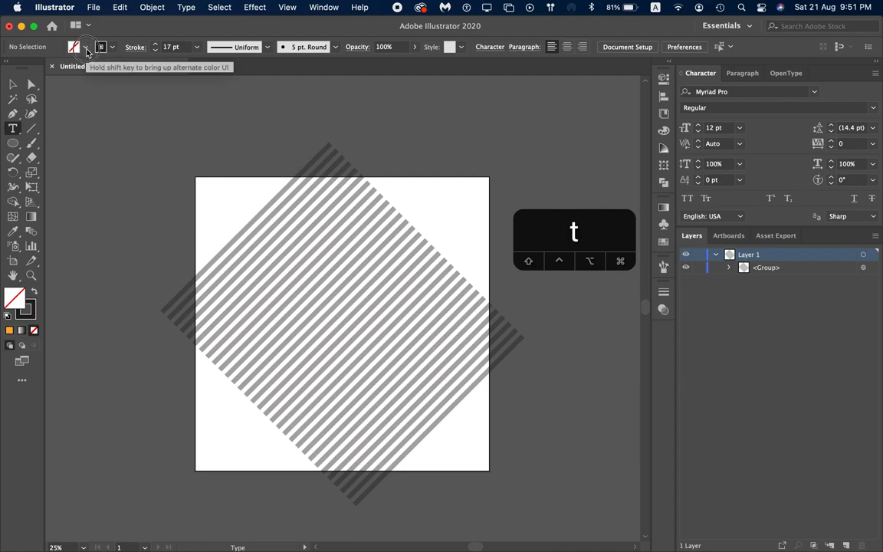
click(85, 48)
click(47, 69)
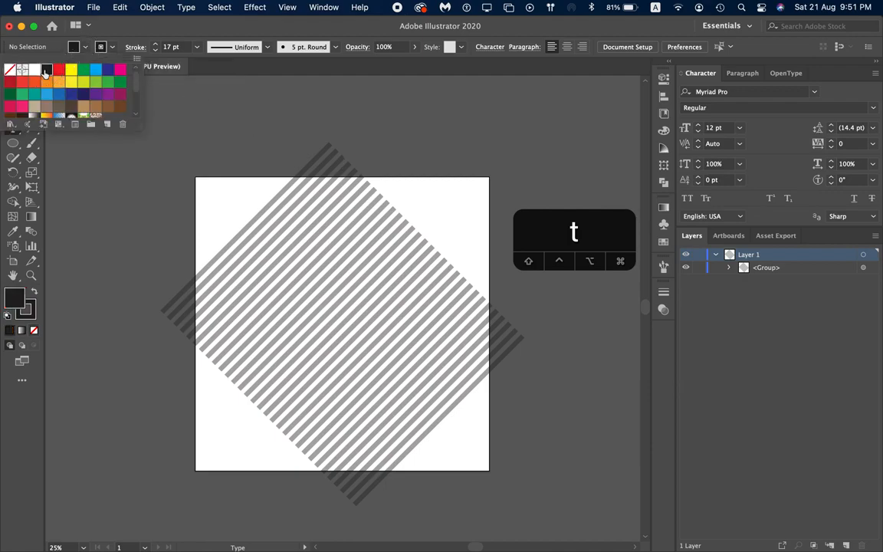
click(110, 48)
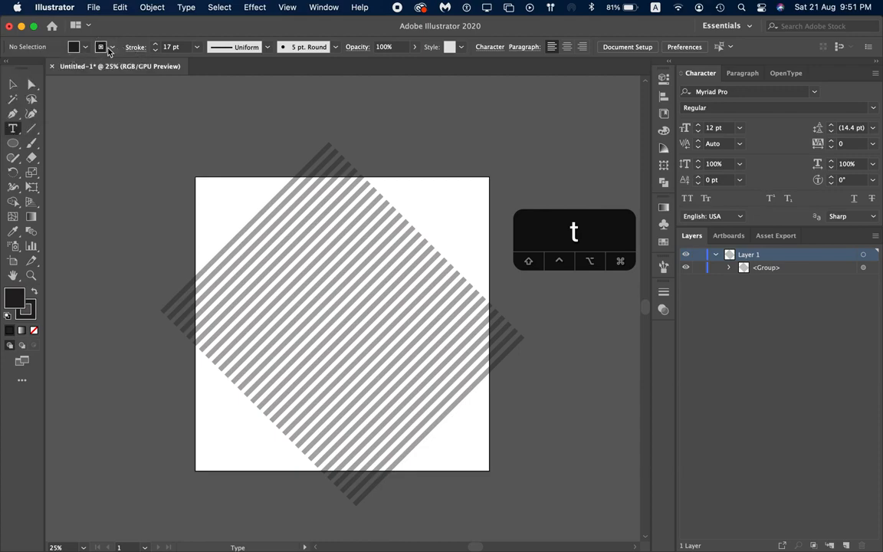
click(112, 47)
click(7, 70)
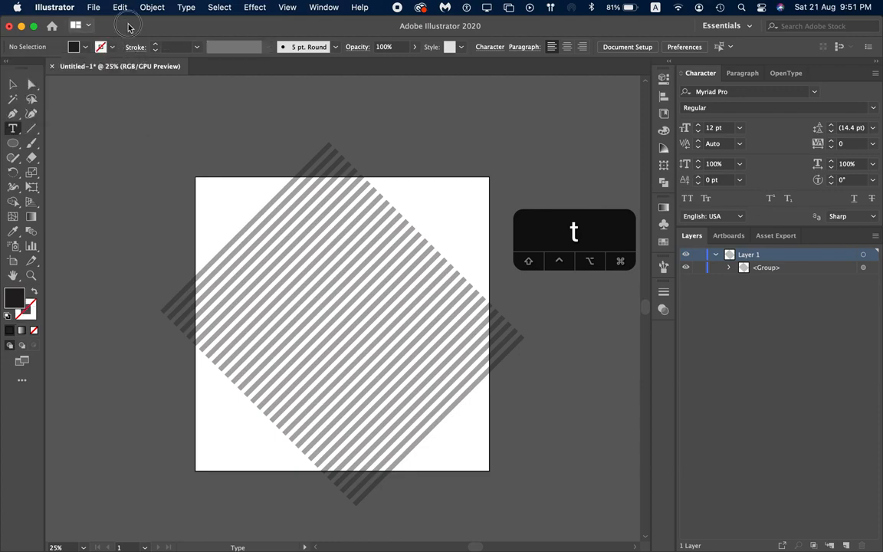
Step: Add the text "A" in the empty upper-right area of the artboard and finish text editing
click(406, 196)
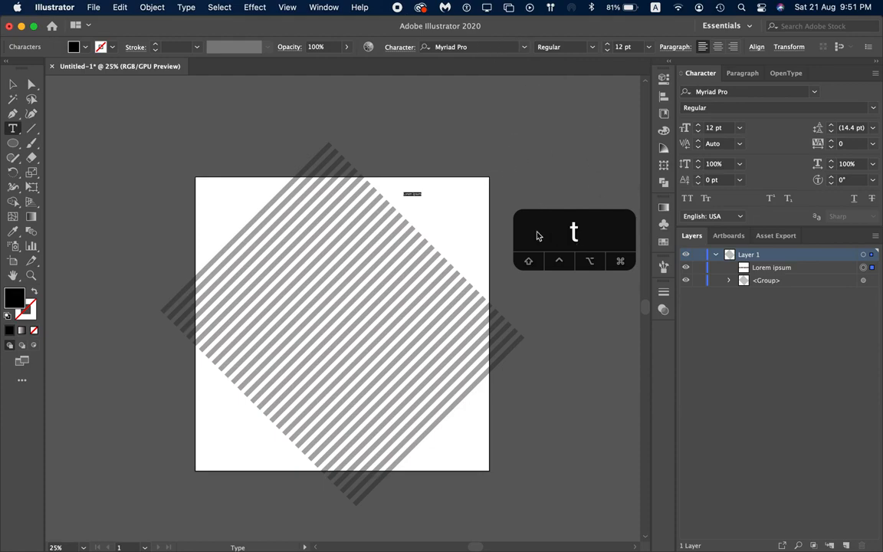
text(A)
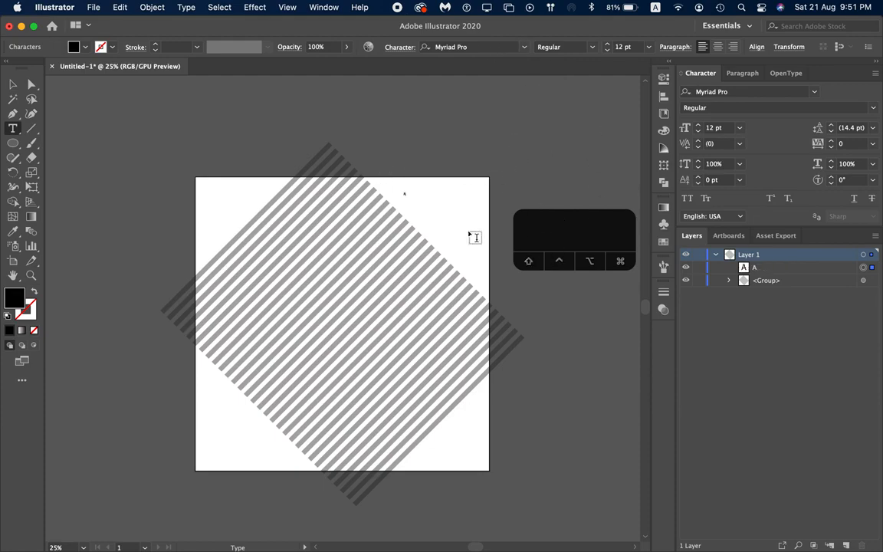
key(Escape)
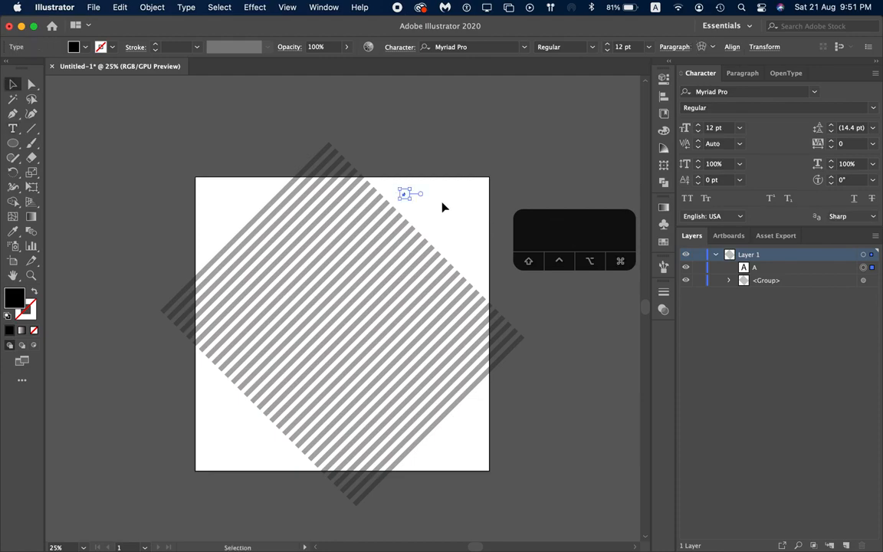
scroll(389, 198, up, 5)
scroll(389, 197, down, 2)
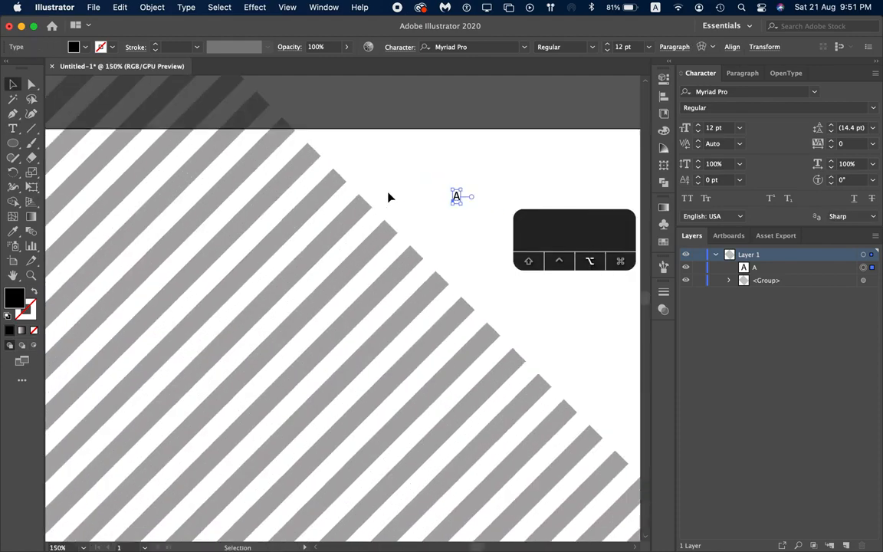
scroll(389, 197, down, 5)
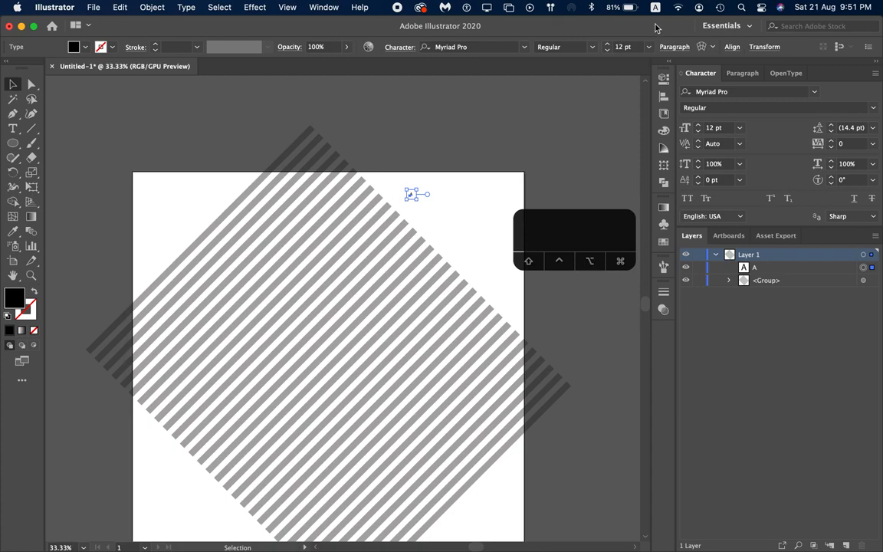
Step: Increase the font size of the letter A to 30 pt
click(608, 44)
click(608, 44)
click(608, 44)
click(608, 44)
click(608, 44)
double_click(607, 44)
click(607, 44)
double_click(607, 44)
click(607, 44)
double_click(608, 44)
double_click(607, 44)
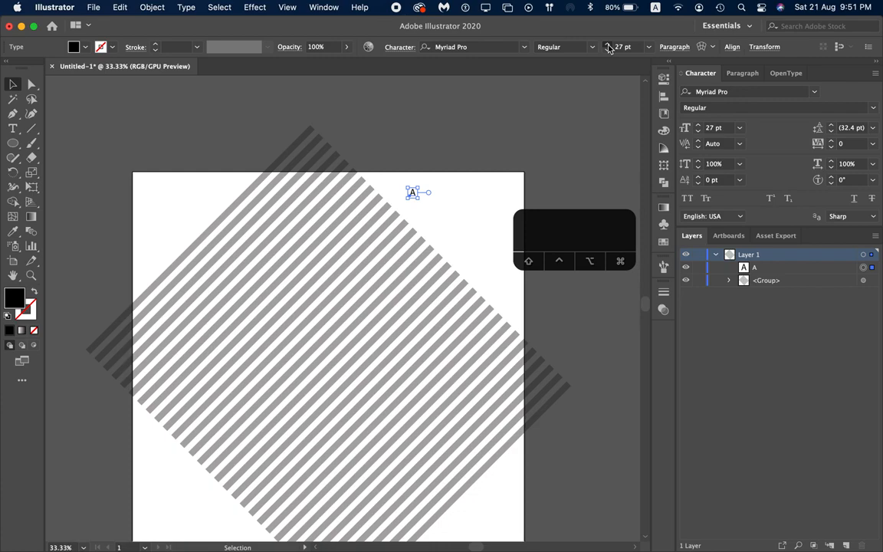
click(608, 44)
click(608, 45)
click(607, 45)
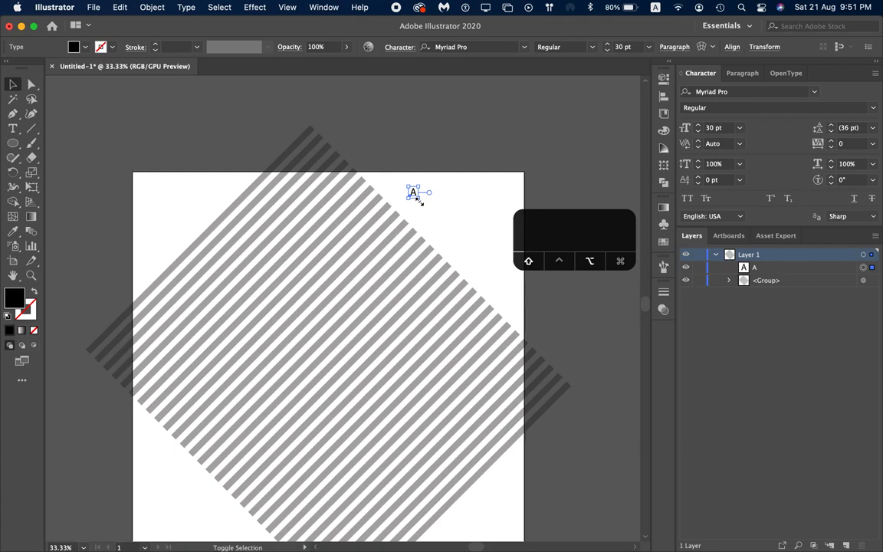
Step: Scale the letter A proportionally to about 266 pt and move it into the artboard's upper-left corner, leaving it deselected
drag(419, 200, 452, 243)
click(464, 214)
drag(429, 207, 185, 225)
click(414, 213)
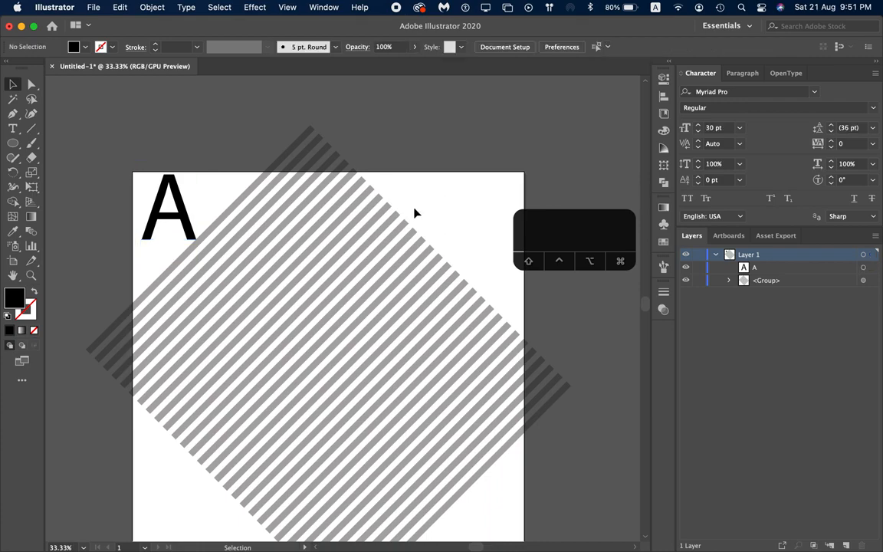
Step: Change the font of the letter A to Montserrat Bold
scroll(415, 213, down, 2)
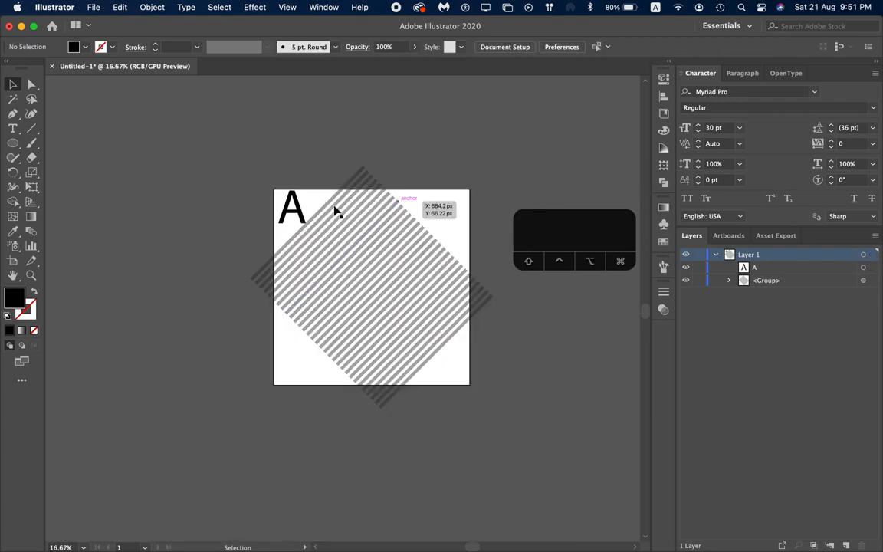
click(291, 205)
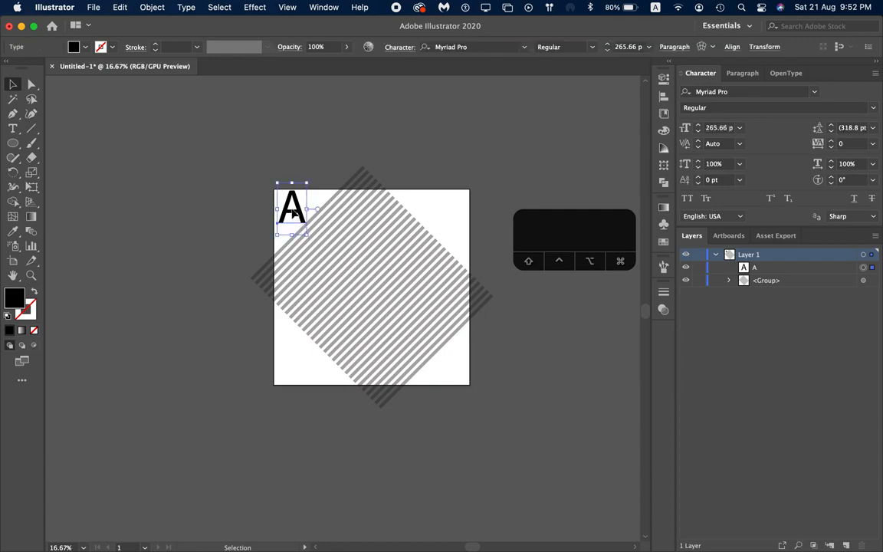
click(502, 44)
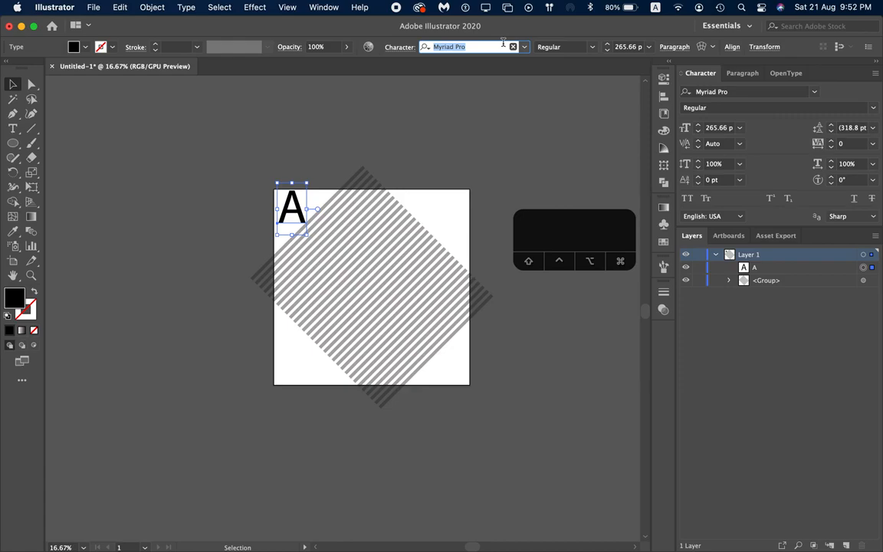
text(mon)
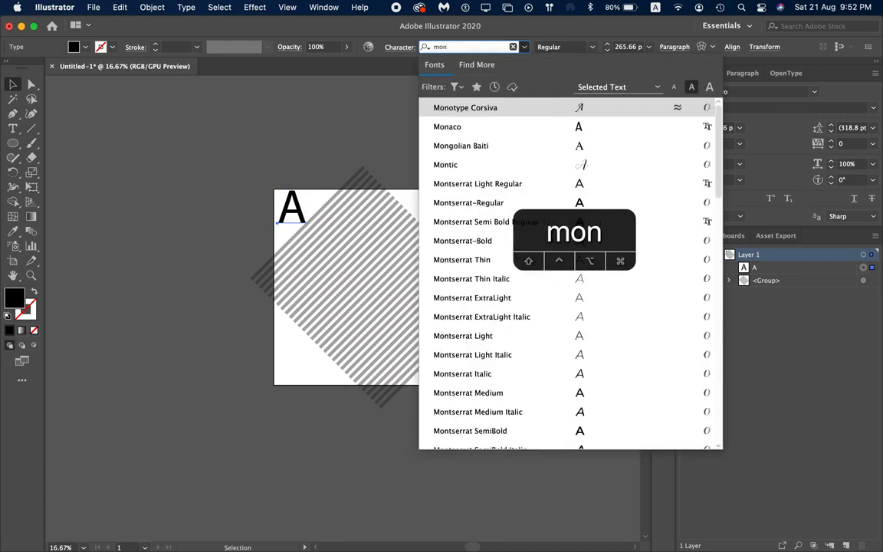
text(t)
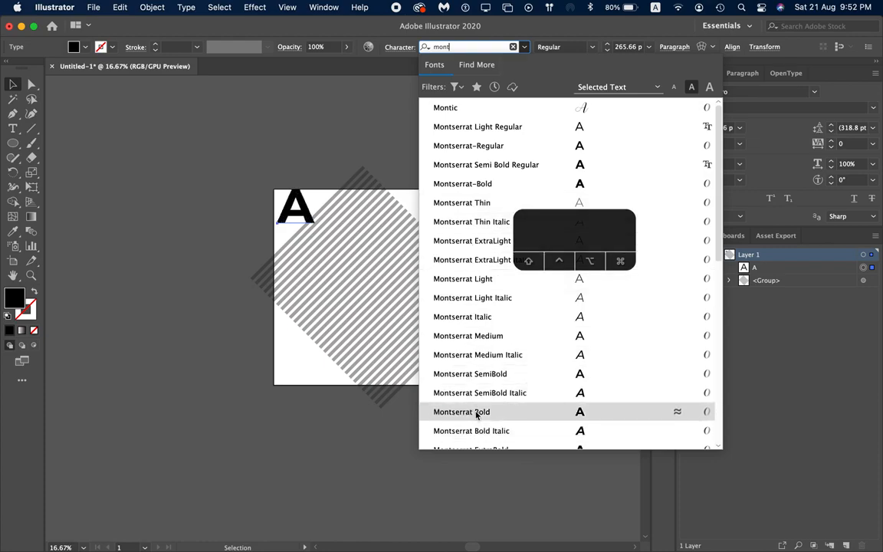
scroll(479, 413, down, 8)
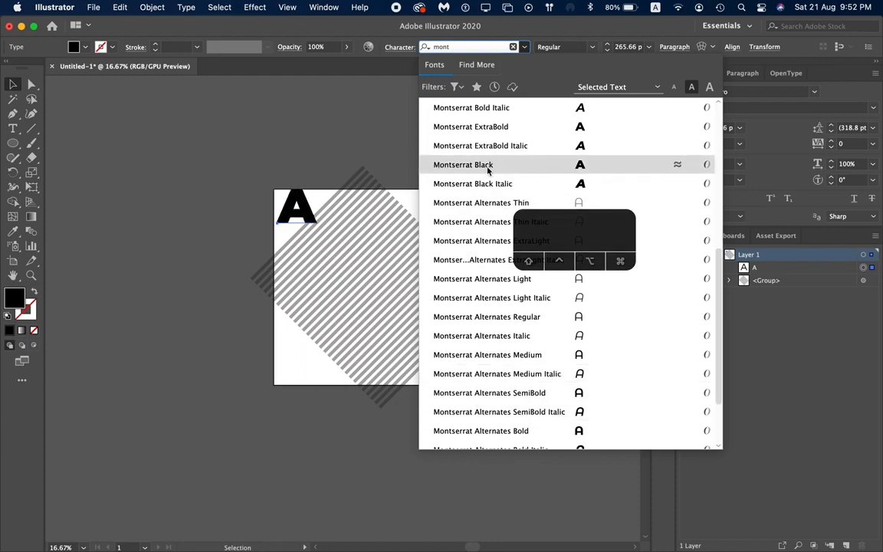
scroll(487, 168, up, 3)
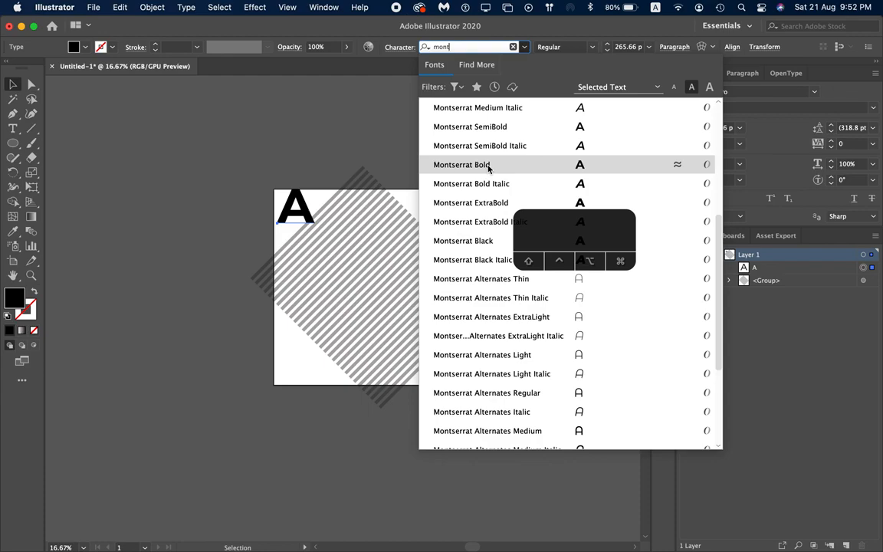
click(488, 168)
Step: Move the letter A over the stripes near the artboard's center and scale it proportionally to about 392 pt
drag(312, 225, 367, 274)
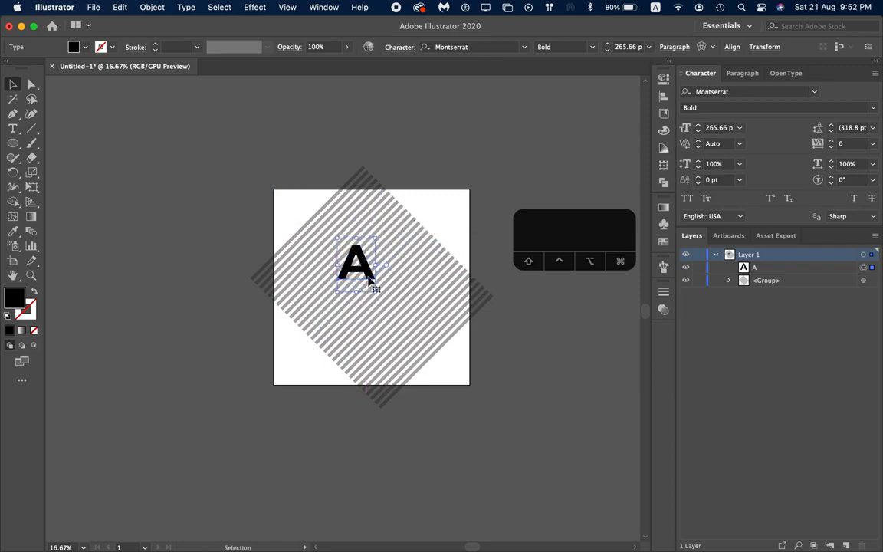
scroll(364, 251, up, 2)
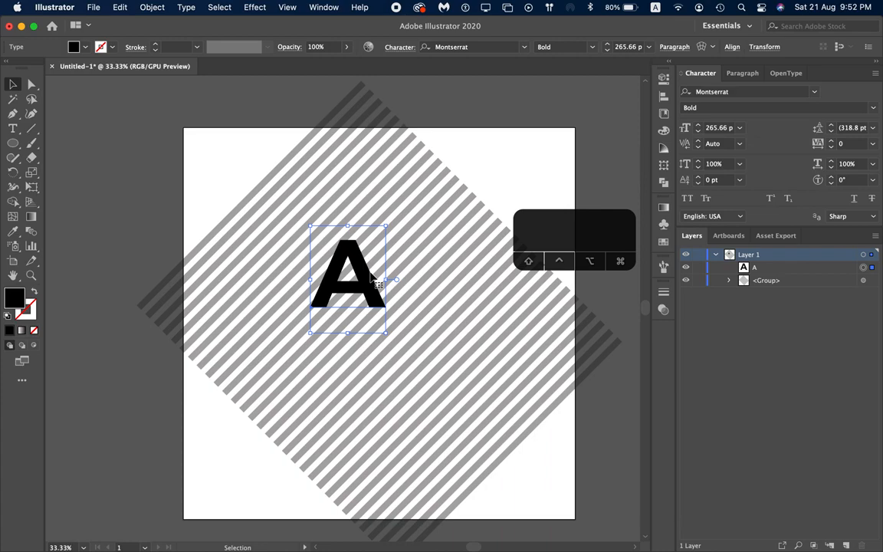
scroll(372, 276, left, 1)
scroll(375, 276, right, 5)
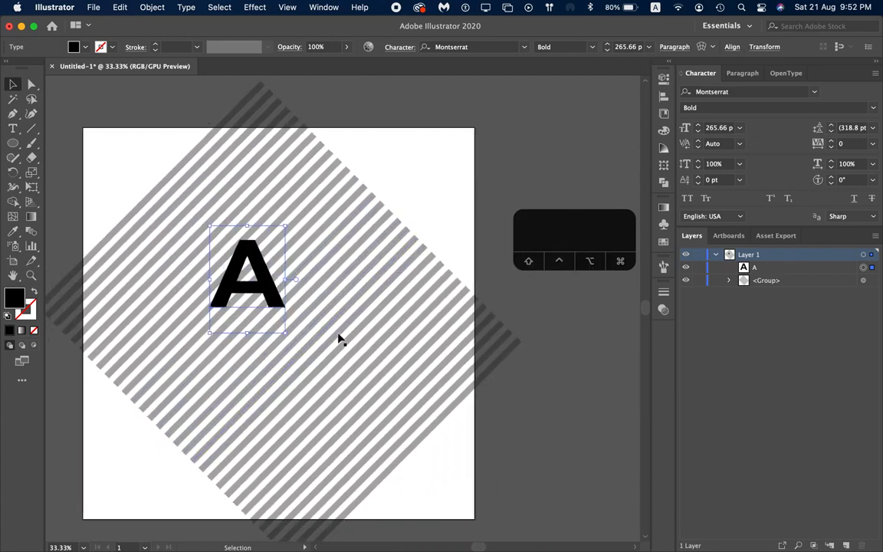
drag(285, 335, 304, 360)
drag(280, 285, 306, 310)
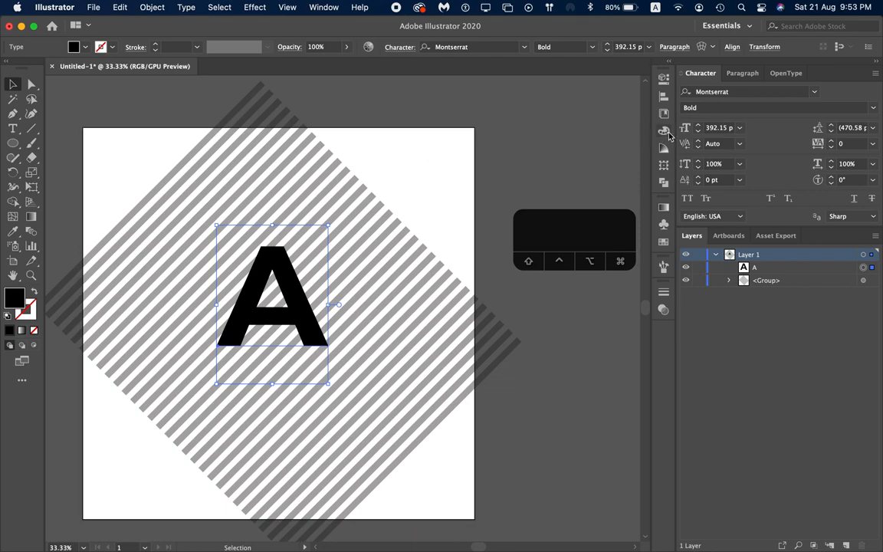
Step: Center the letter A horizontally and vertically on the artboard, leaving it deselected
click(664, 97)
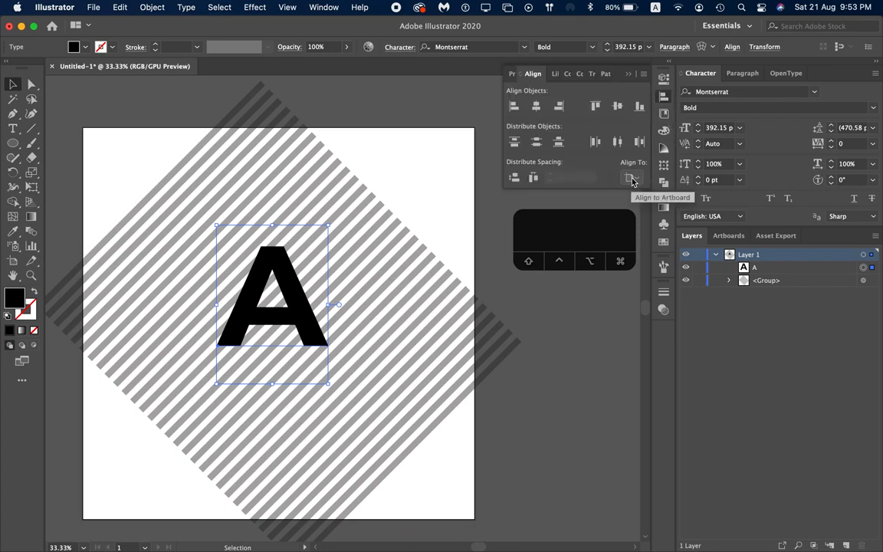
click(535, 107)
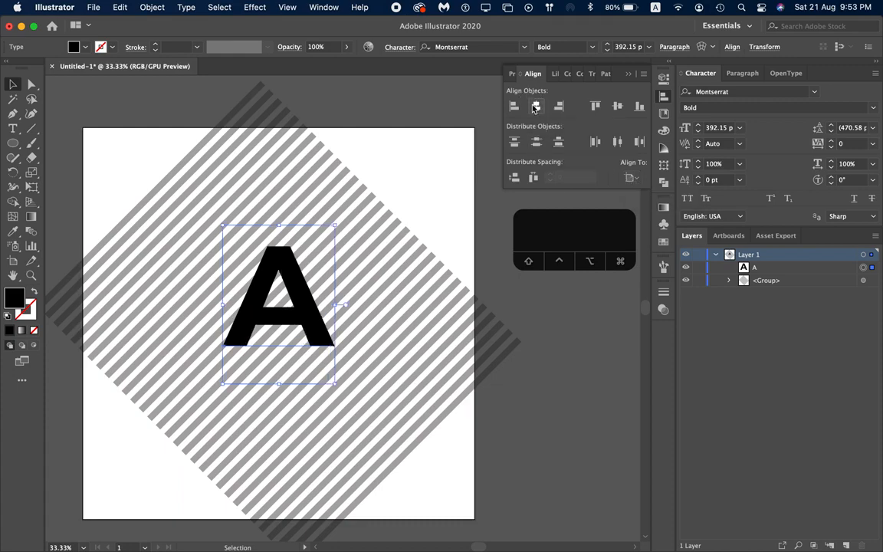
click(617, 105)
click(441, 167)
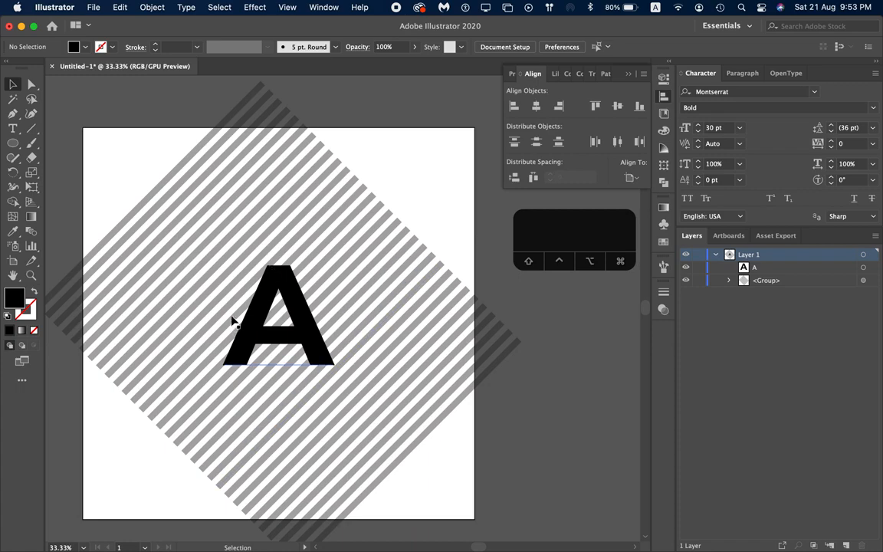
Step: Lower the opacity of the letter A to 52% so the stripes show through it
click(305, 328)
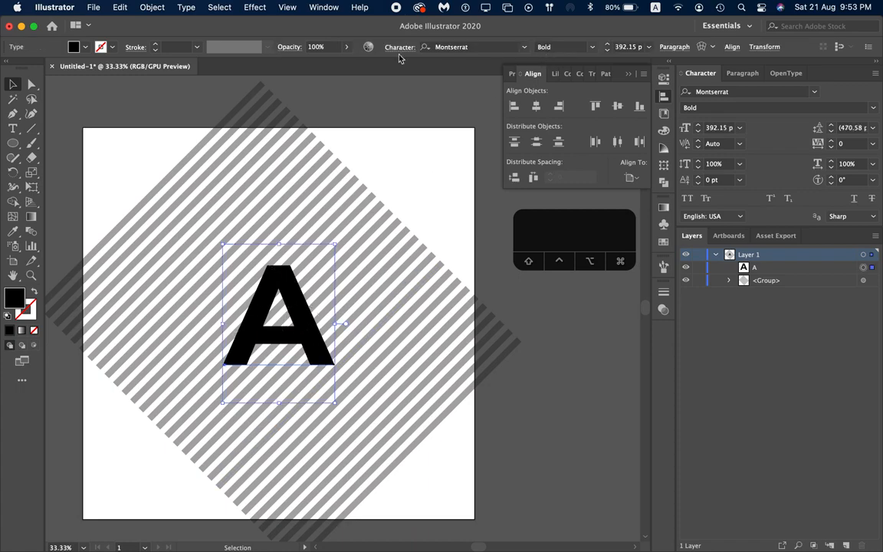
click(327, 46)
text(90)
key(Return)
text(68)
key(Return)
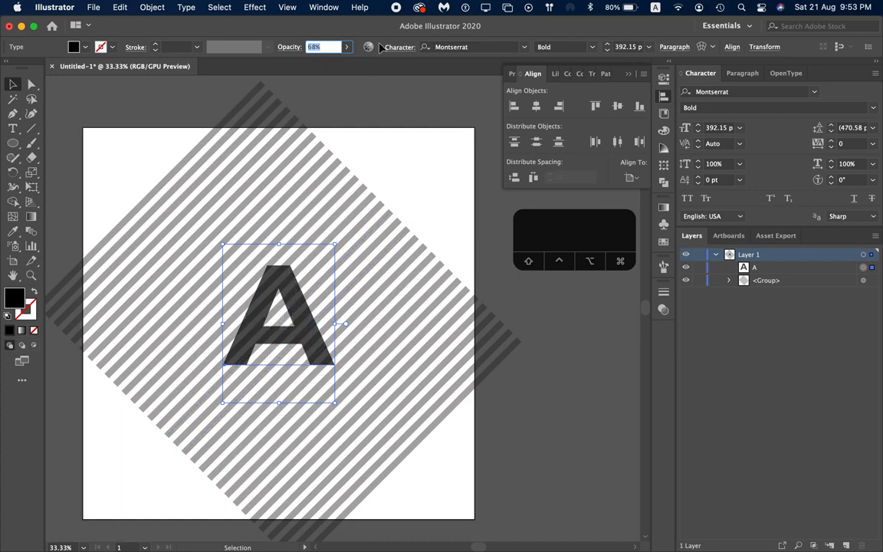
text(51)
key(Return)
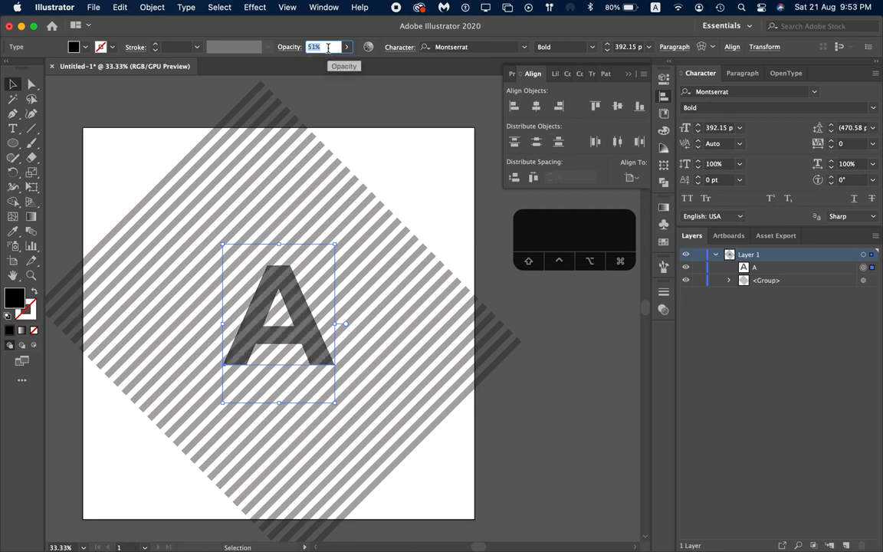
text(47)
key(Return)
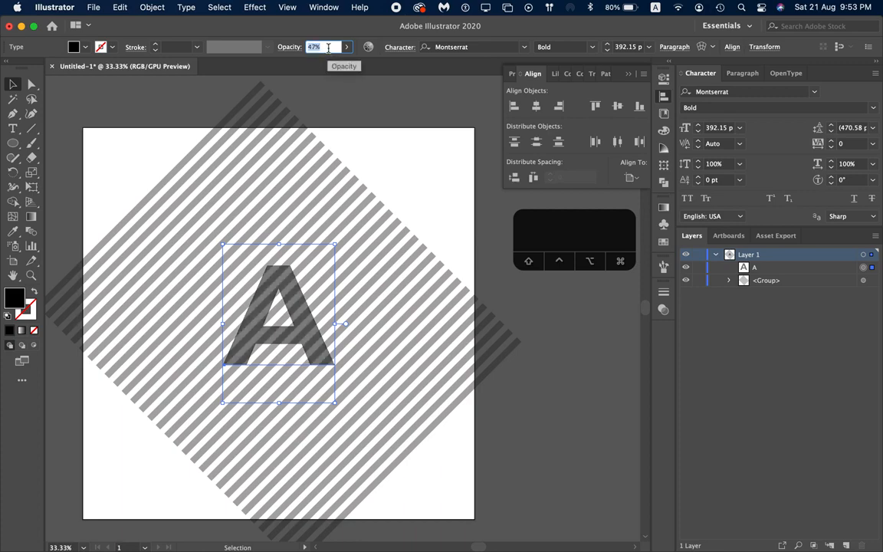
text(51)
key(Return)
text(52)
key(Return)
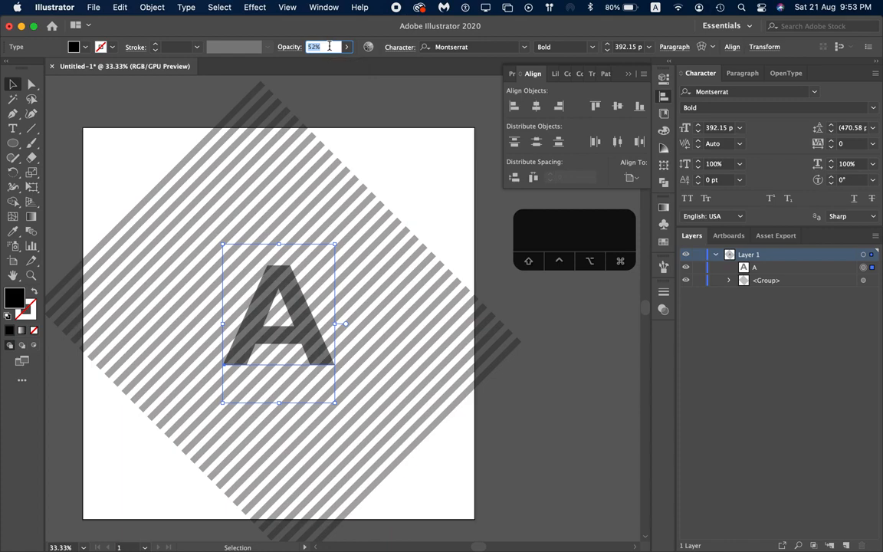
click(333, 29)
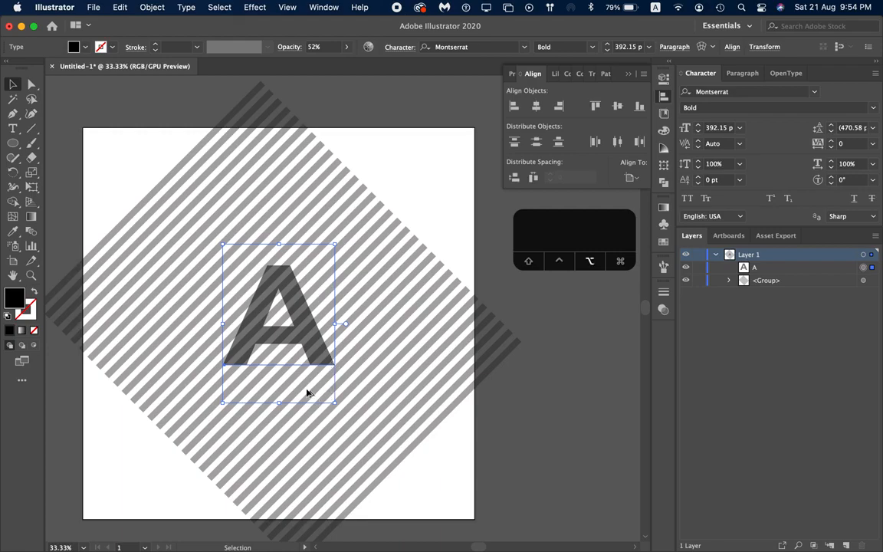
Step: Convert the semi-transparent letter A from live text to outlines
scroll(306, 391, up, 1)
scroll(307, 392, up, 1)
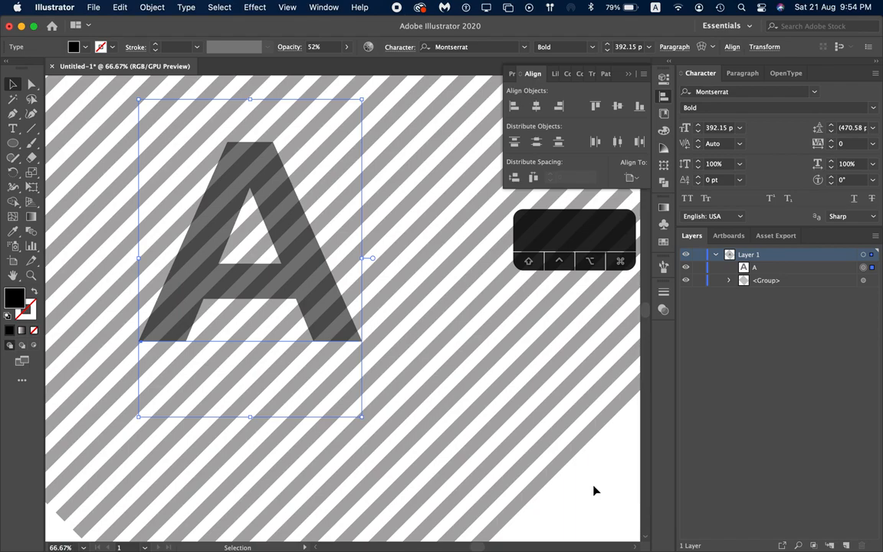
click(627, 73)
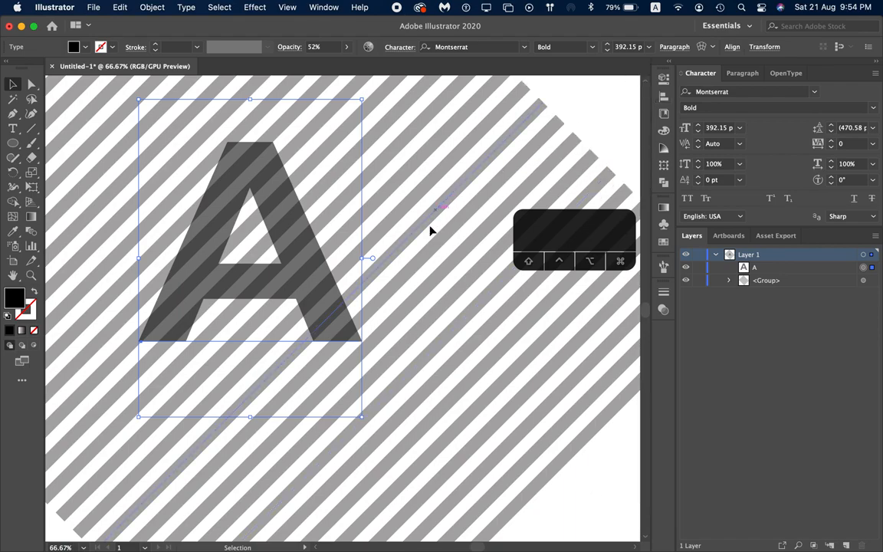
scroll(381, 235, down, 2)
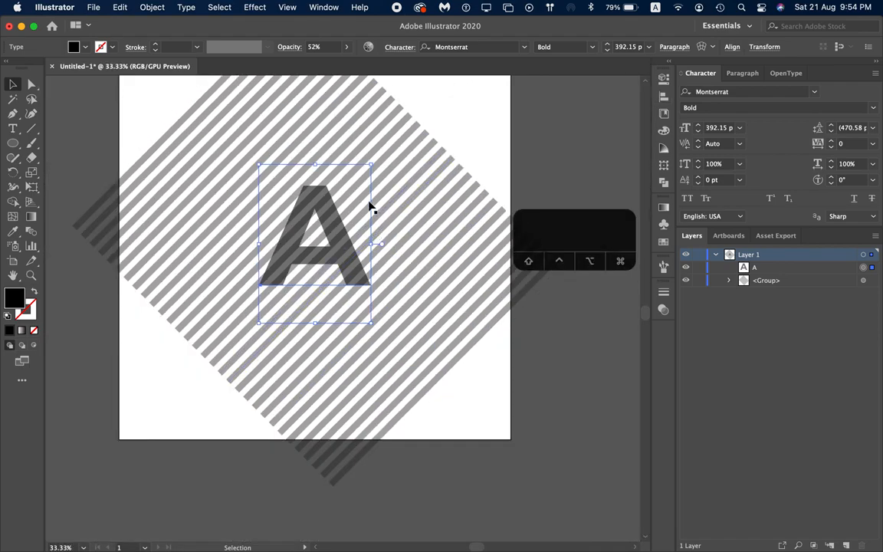
scroll(357, 232, right, 2)
scroll(357, 231, up, 1)
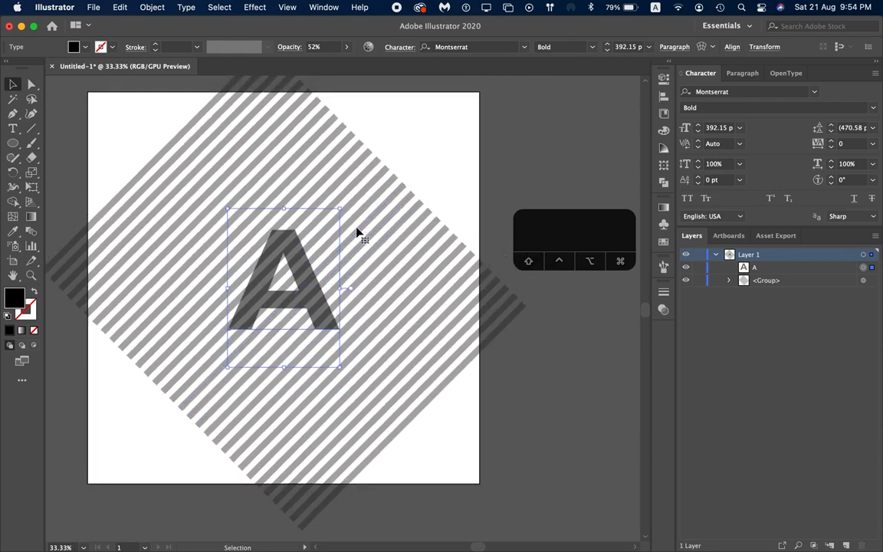
scroll(357, 233, up, 1)
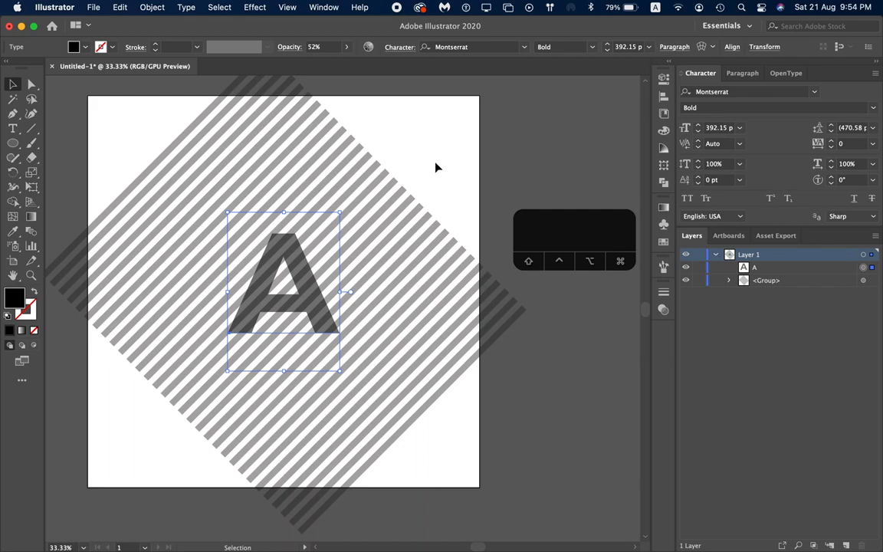
right_click(304, 293)
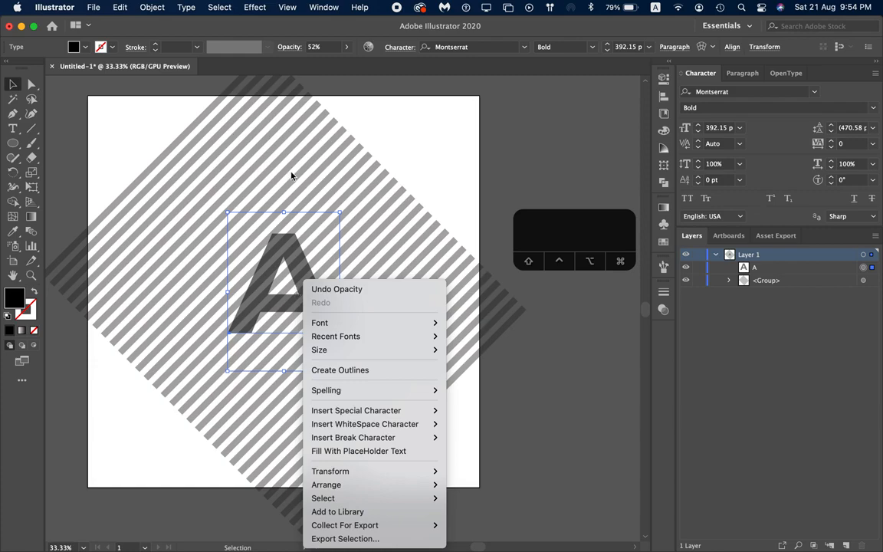
click(331, 371)
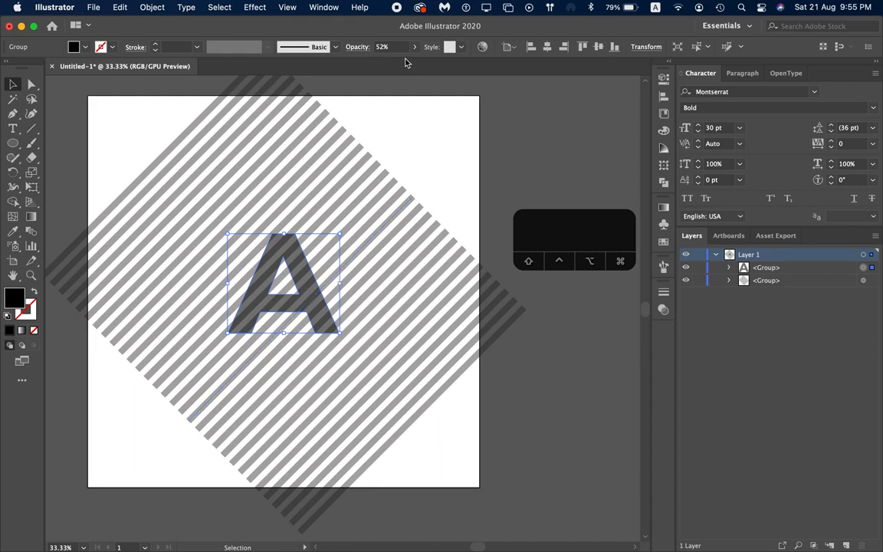
Step: Set the opacity of the outlined letter A to 49% and clear the selection
click(396, 46)
key(Down)
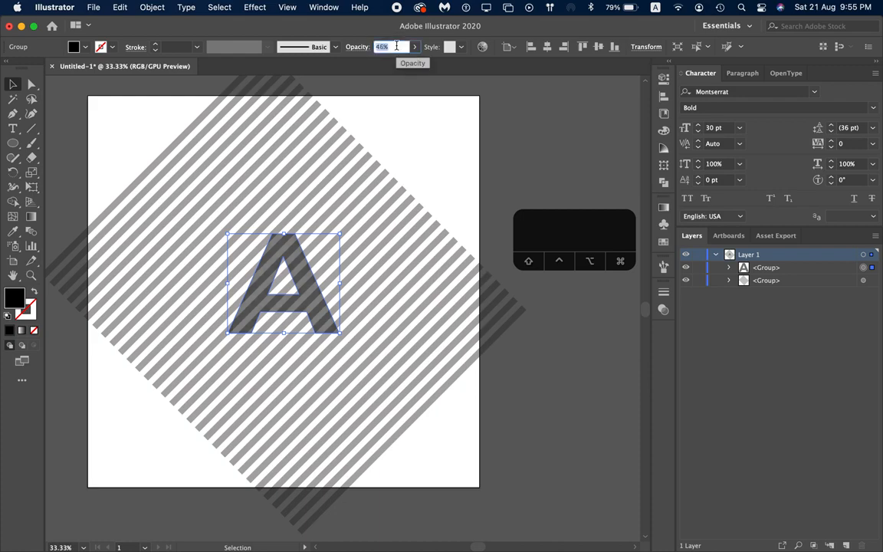
key(Down)
key(Down)
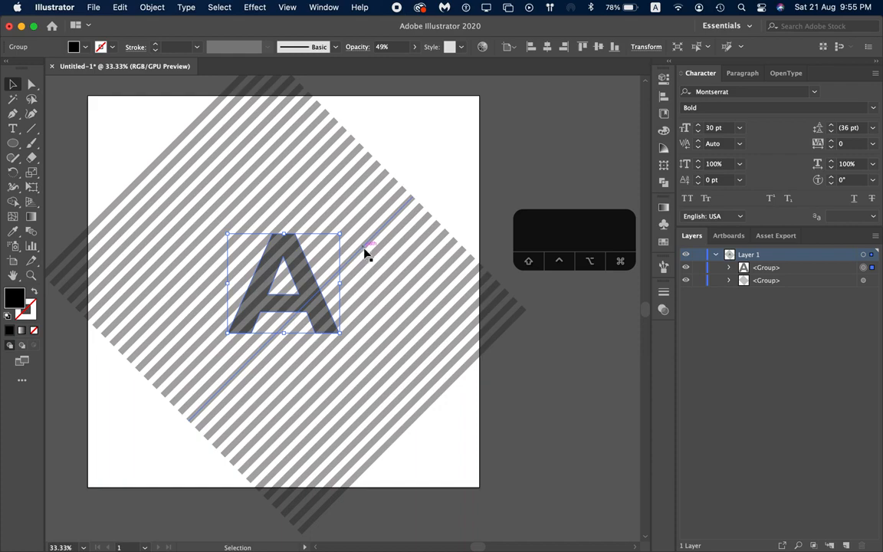
click(464, 335)
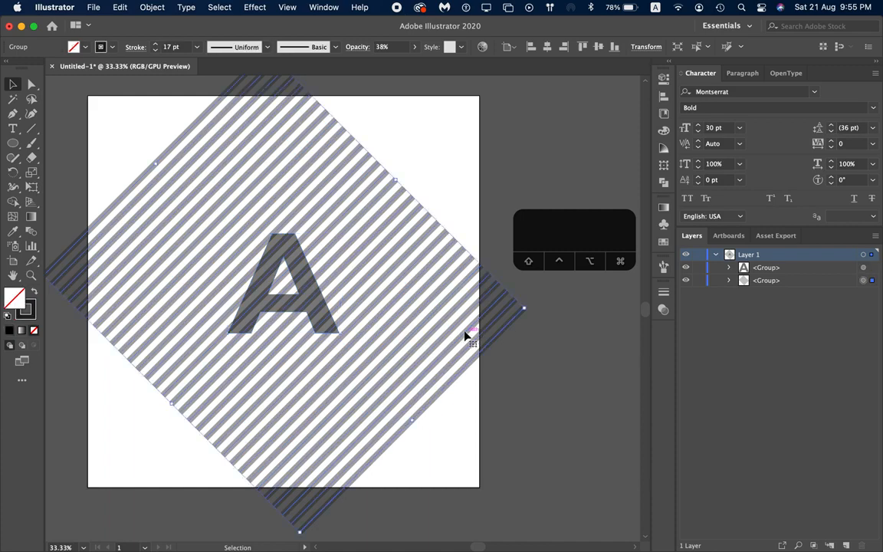
click(560, 372)
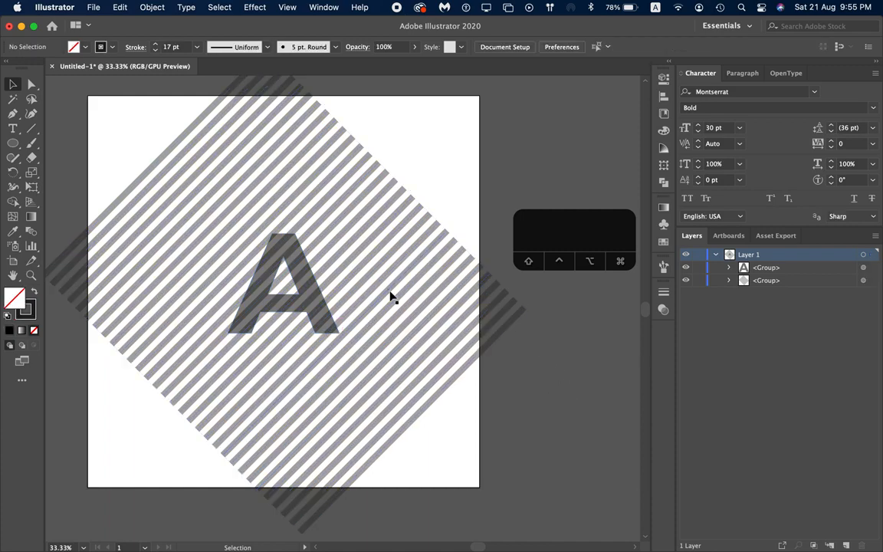
Step: Ungroup the diagonal stripe group into its separate line paths
scroll(391, 297, down, 1)
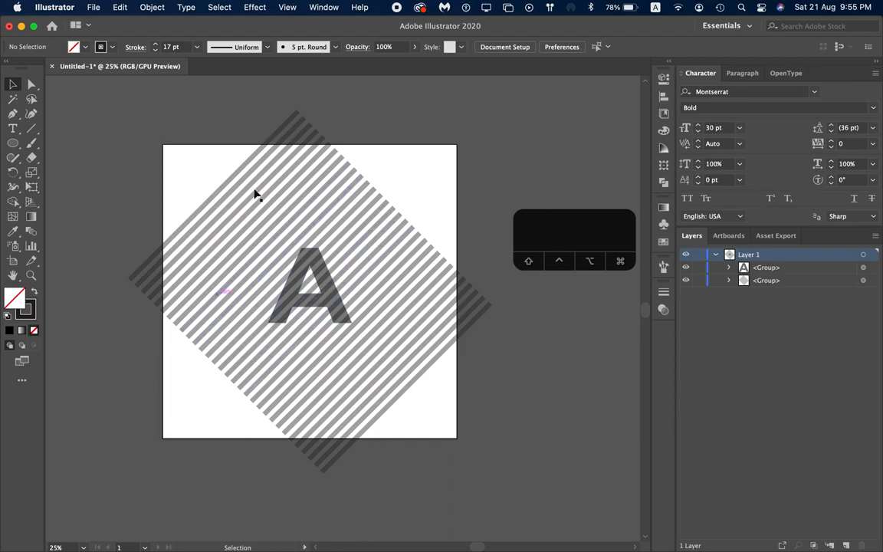
click(291, 125)
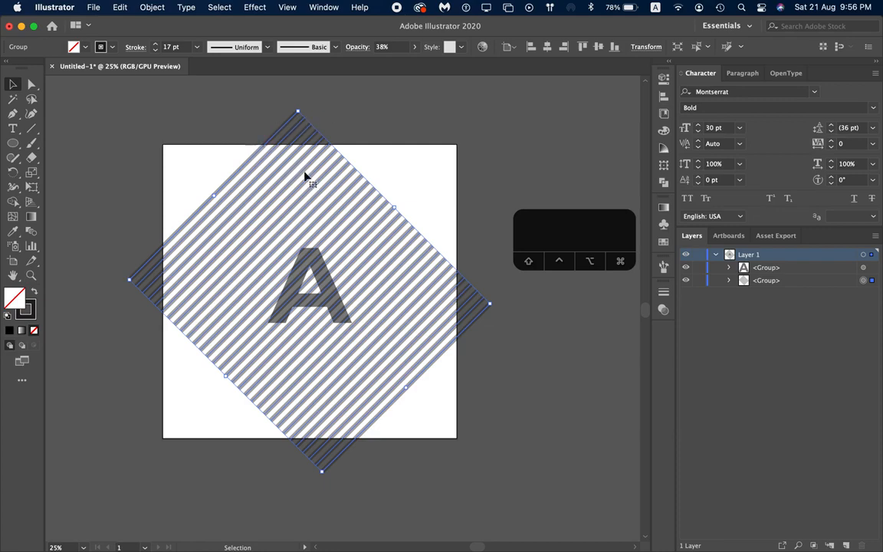
right_click(290, 189)
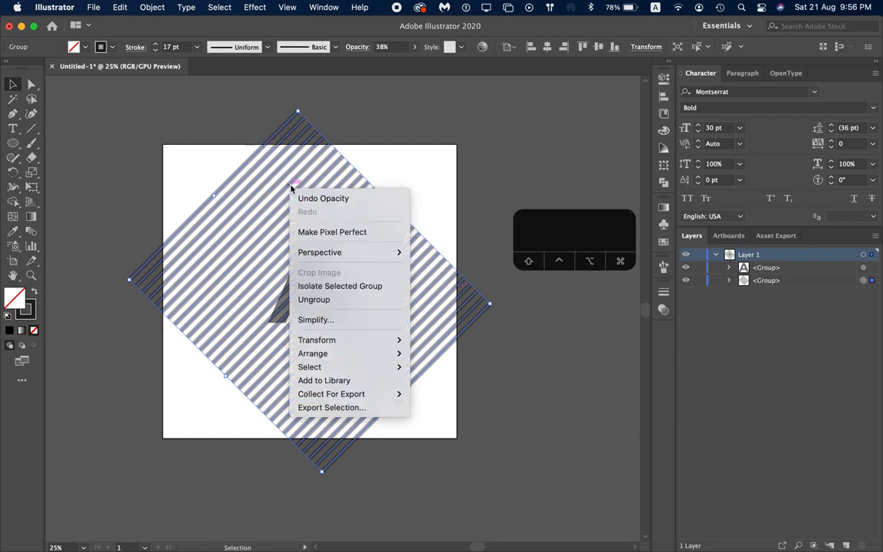
click(325, 298)
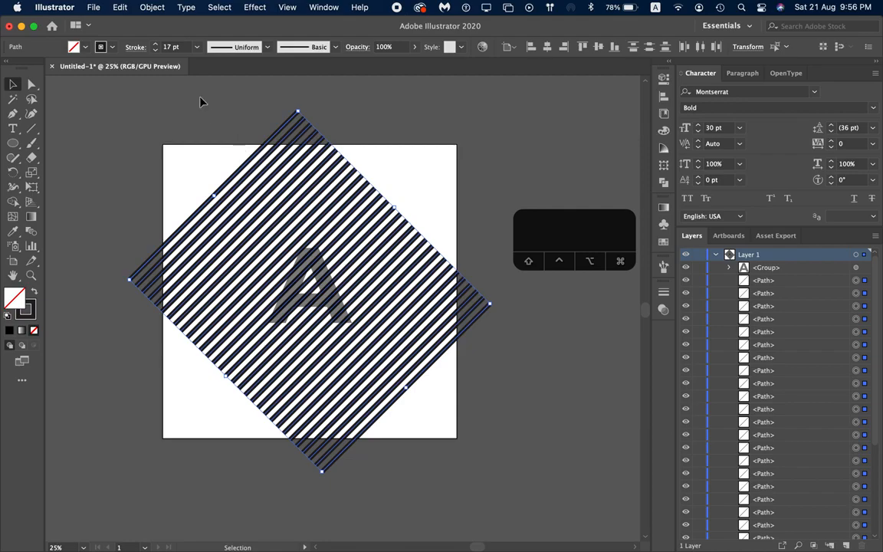
Step: Convert the strokes of all the selected diagonal lines into filled shapes with Outline Stroke
click(150, 8)
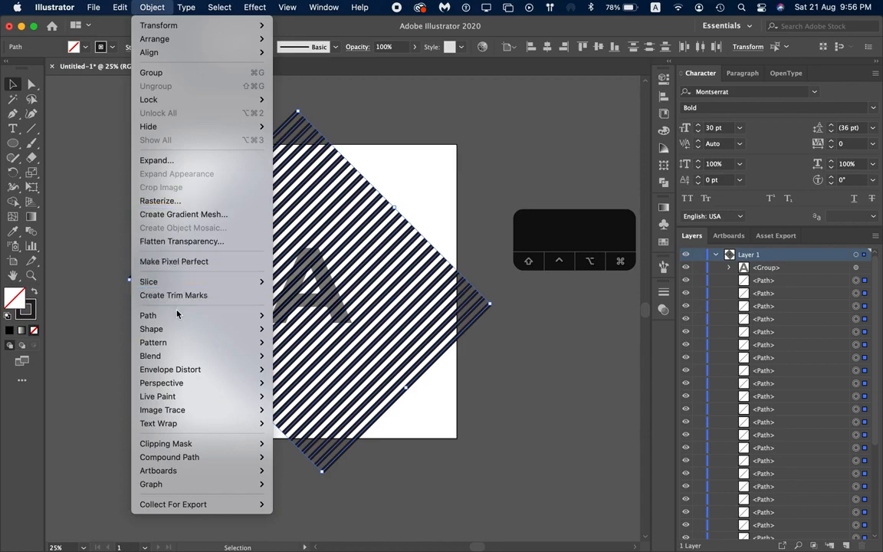
mouse_move(176, 317)
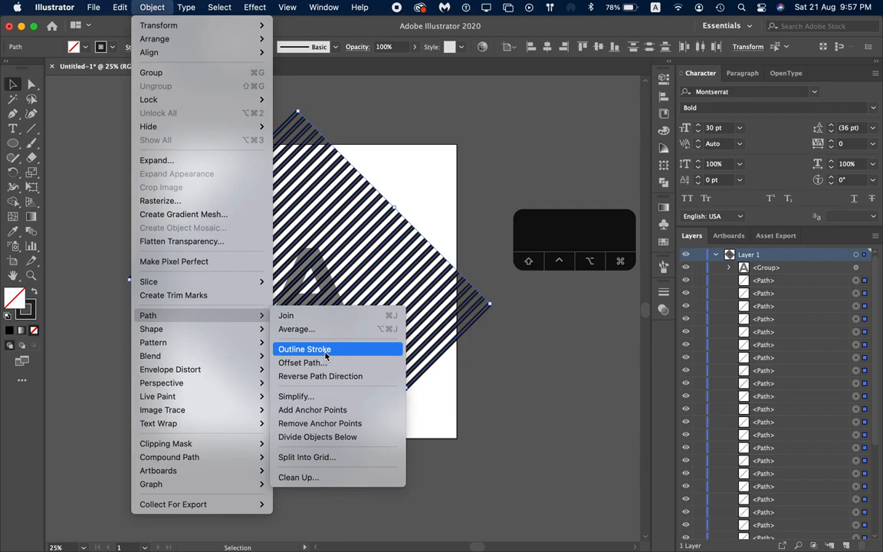
click(326, 354)
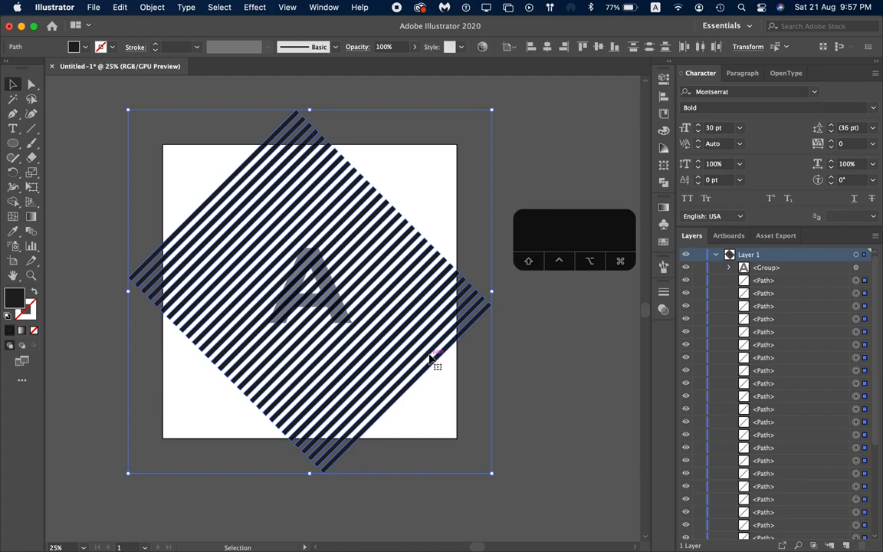
Step: Combine all the outlined diagonal stripes into a single compound path and clear the selection
click(150, 7)
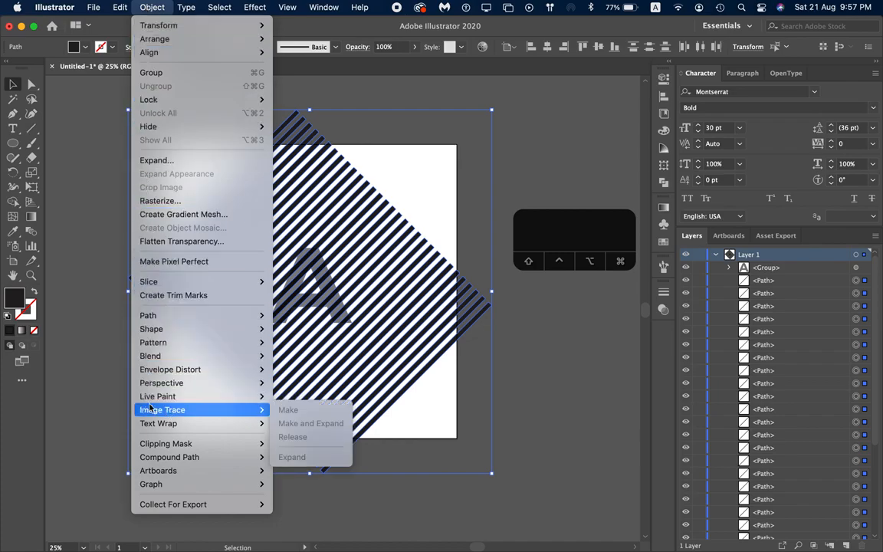
mouse_move(170, 457)
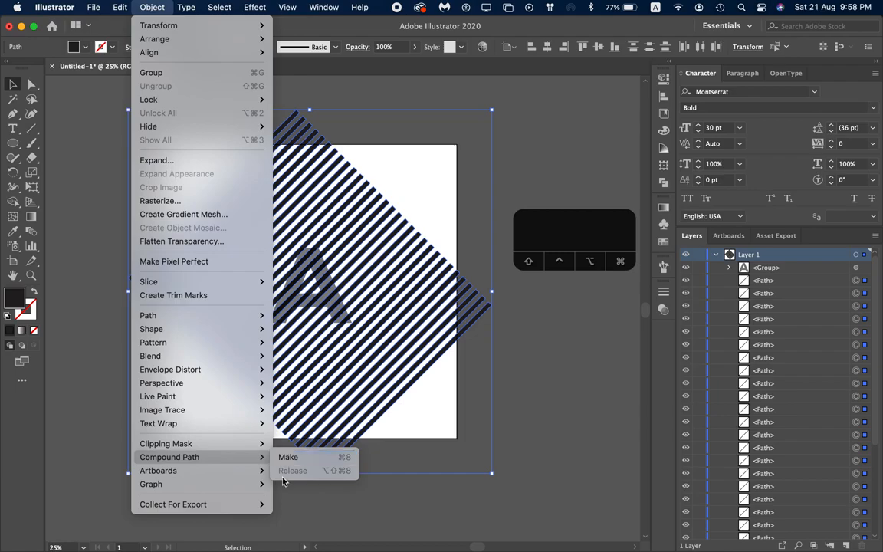
click(289, 456)
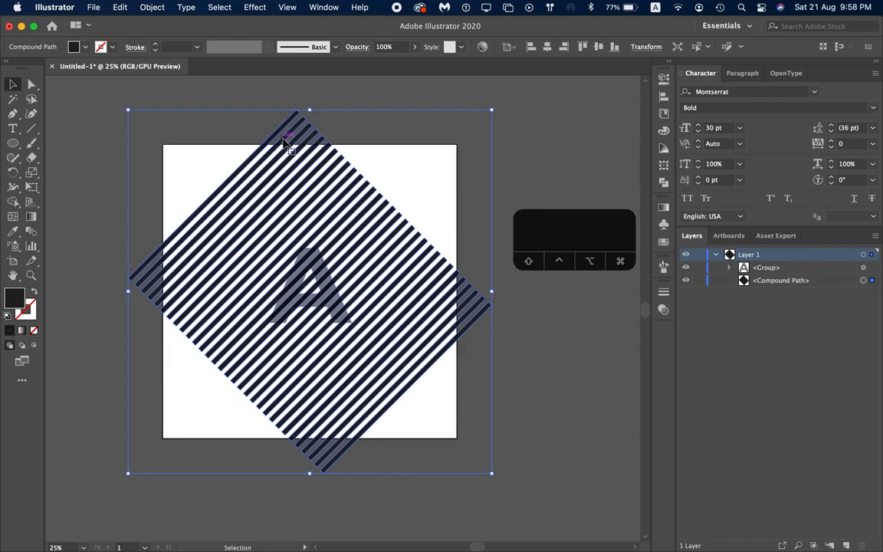
click(584, 353)
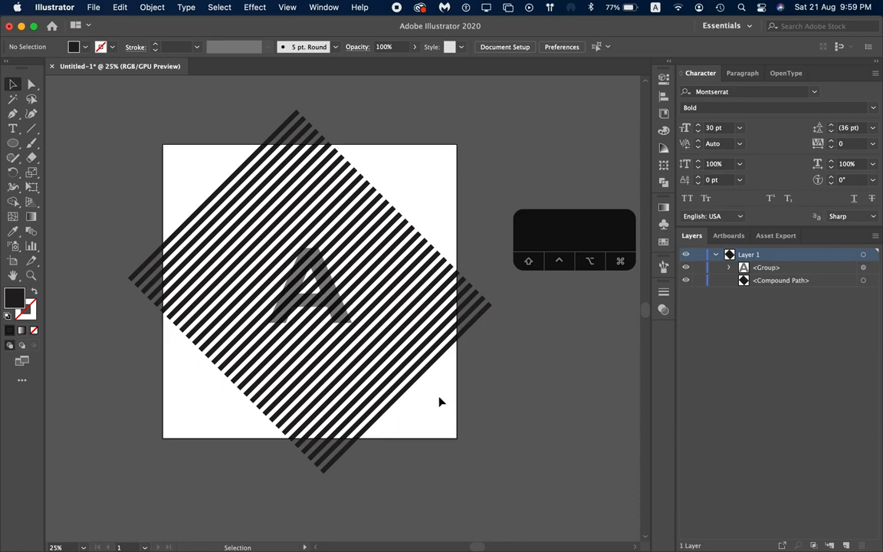
Step: Intersect the outlined letter A with the stripe compound path so only the stripes inside the letter are kept
mouse_move(591, 221)
mouse_down()
mouse_move(590, 113)
mouse_move(591, 210)
mouse_up()
alt+scroll(237, 252, down, 1)
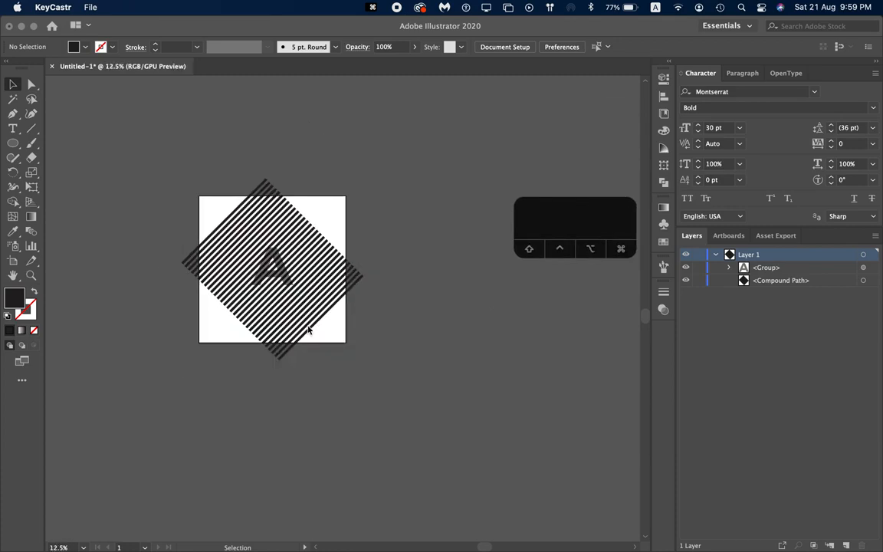
click(311, 350)
drag(144, 150, 399, 404)
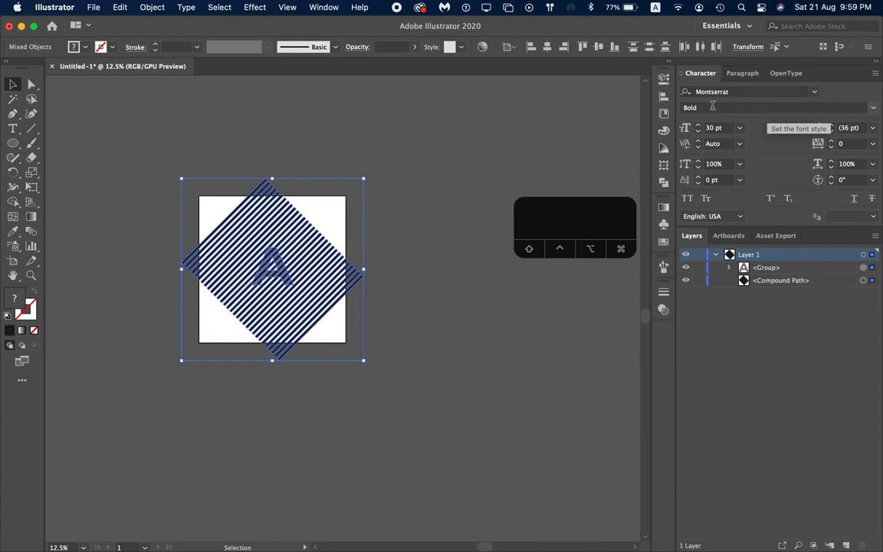
click(665, 183)
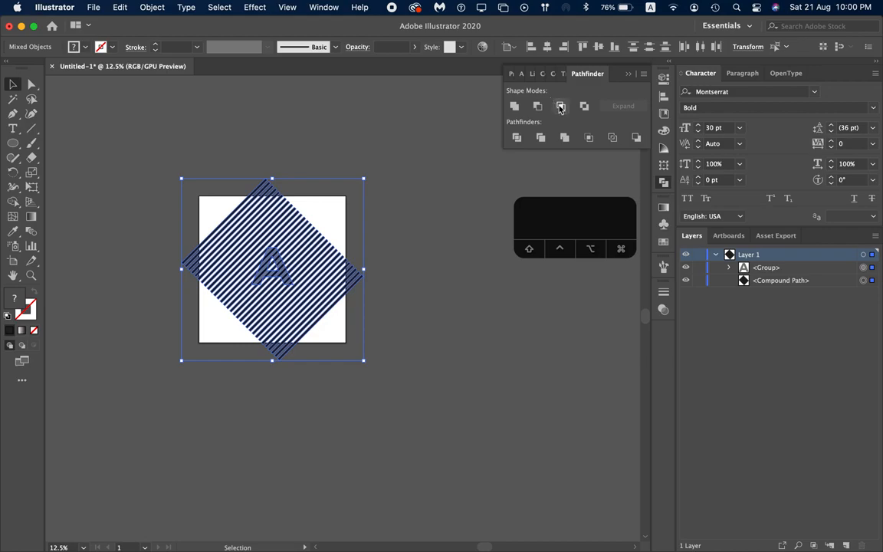
click(561, 107)
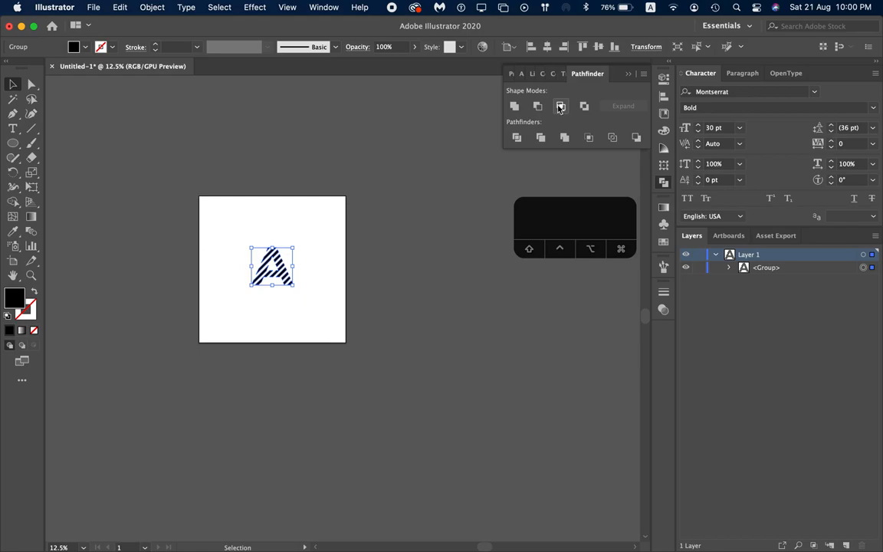
click(296, 222)
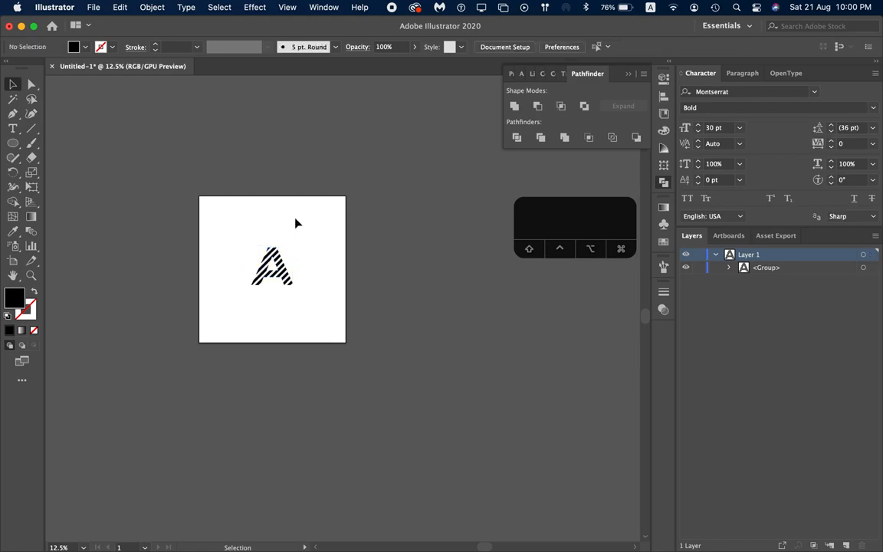
scroll(272, 267, up, 5)
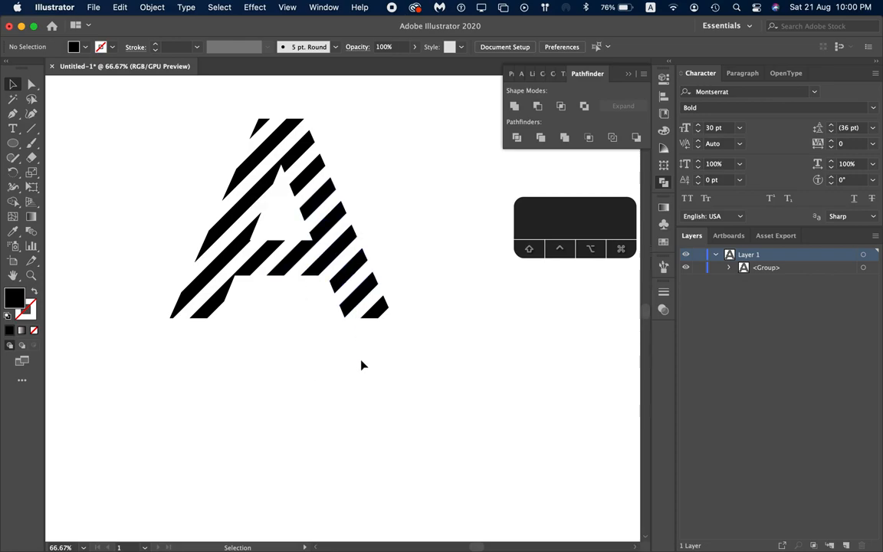
scroll(272, 302, right, 3)
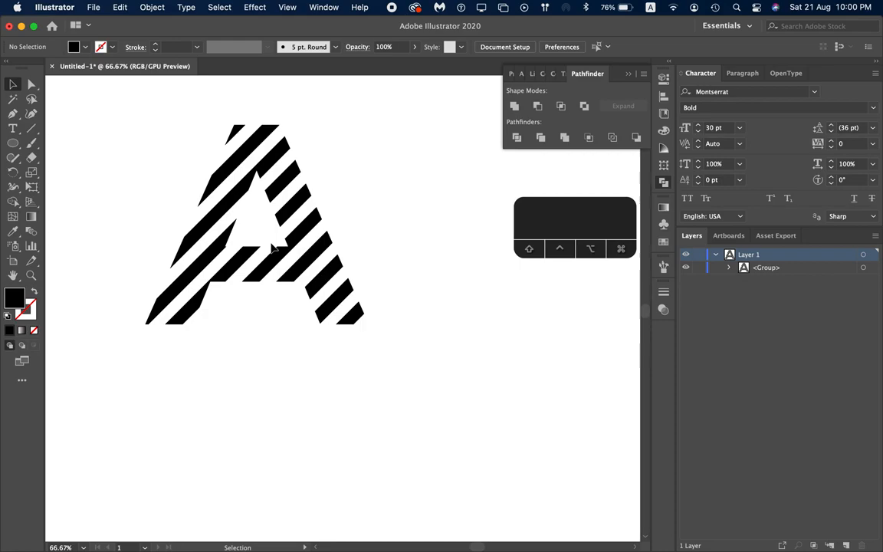
click(626, 74)
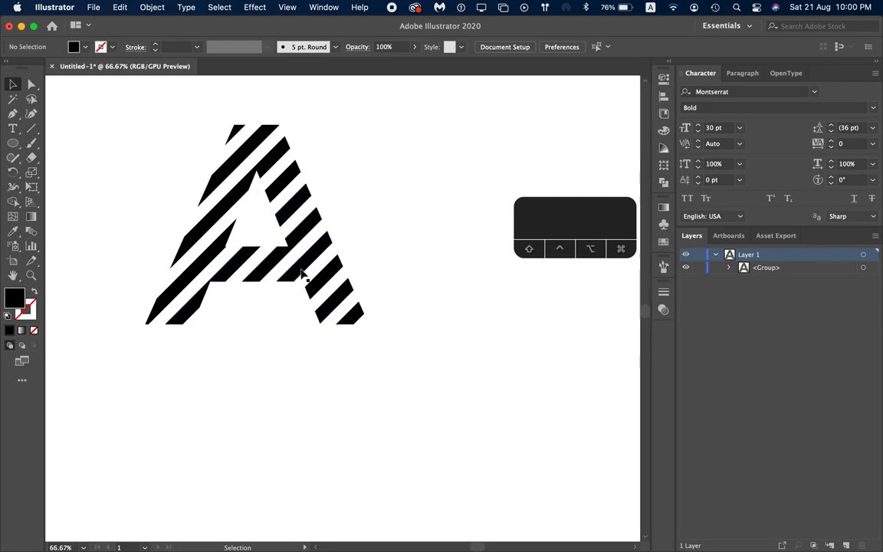
Step: Enlarge the striped letter A proportionally until it takes up about three quarters of the artboard's width
scroll(293, 260, down, 1)
drag(187, 138, 391, 406)
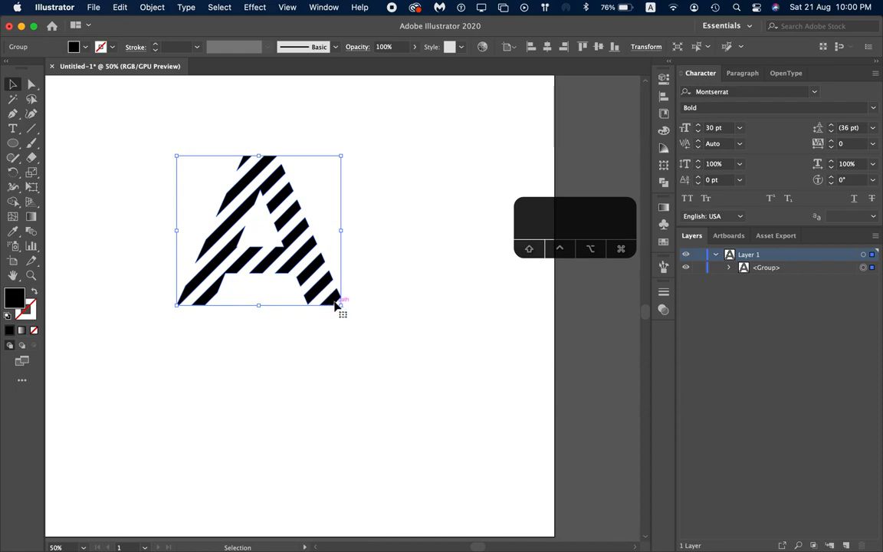
drag(344, 307, 407, 380)
scroll(248, 315, down, 1)
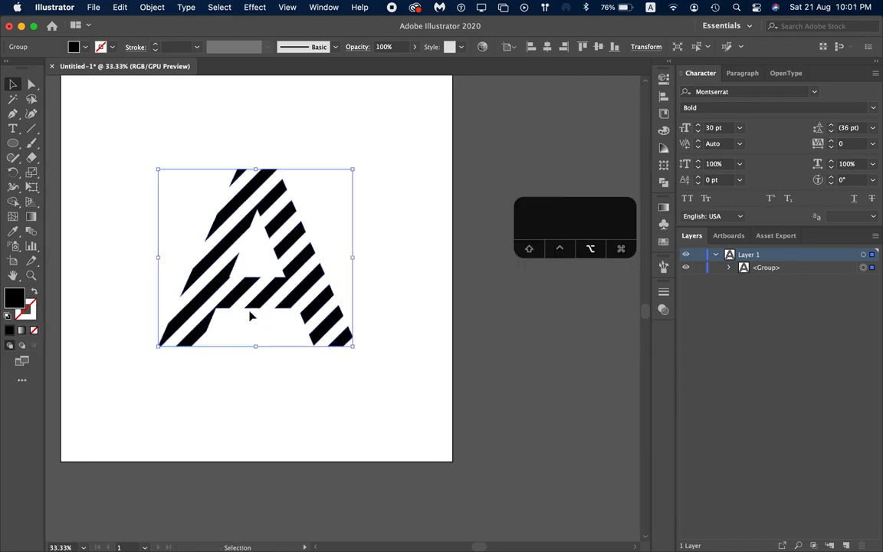
drag(291, 277, 254, 235)
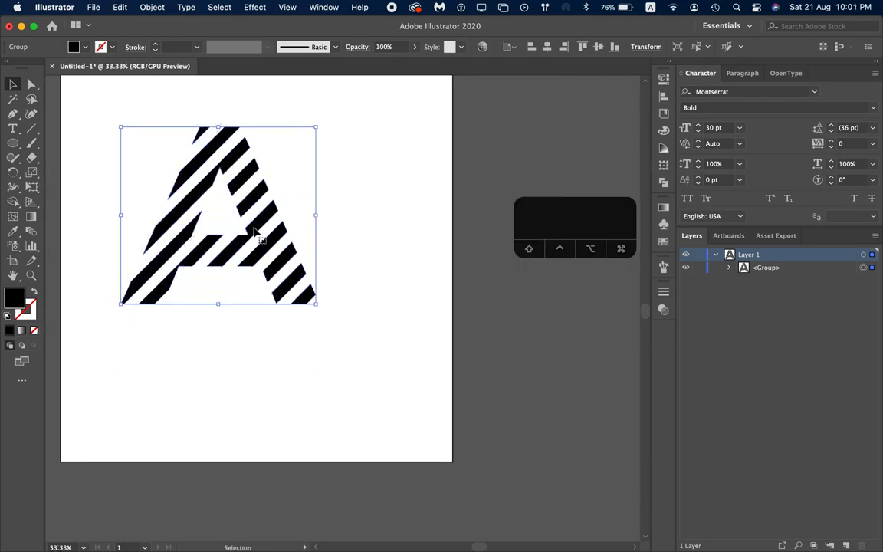
drag(315, 304, 367, 361)
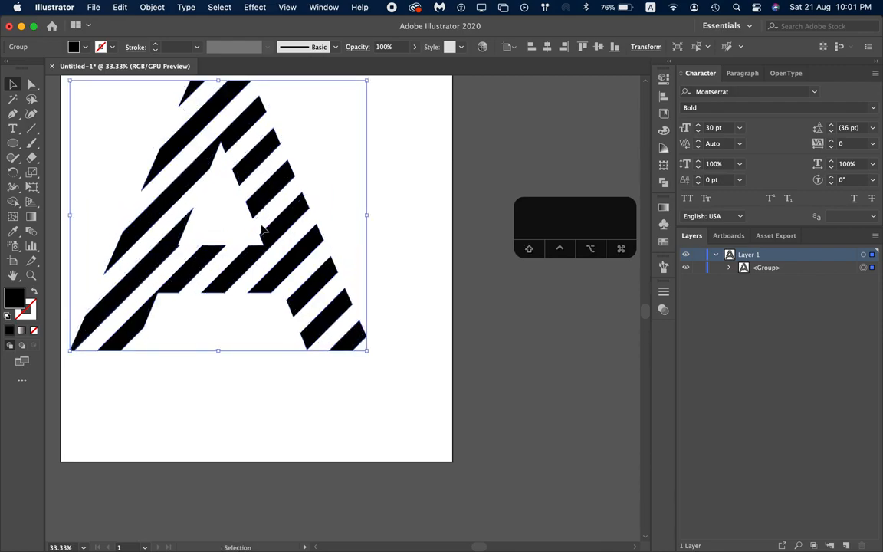
Step: Center the enlarged striped letter A horizontally and vertically on the artboard and clear the selection
scroll(262, 230, up, 3)
scroll(262, 229, left, 4)
scroll(262, 229, right, 2)
click(319, 239)
drag(320, 241, 344, 283)
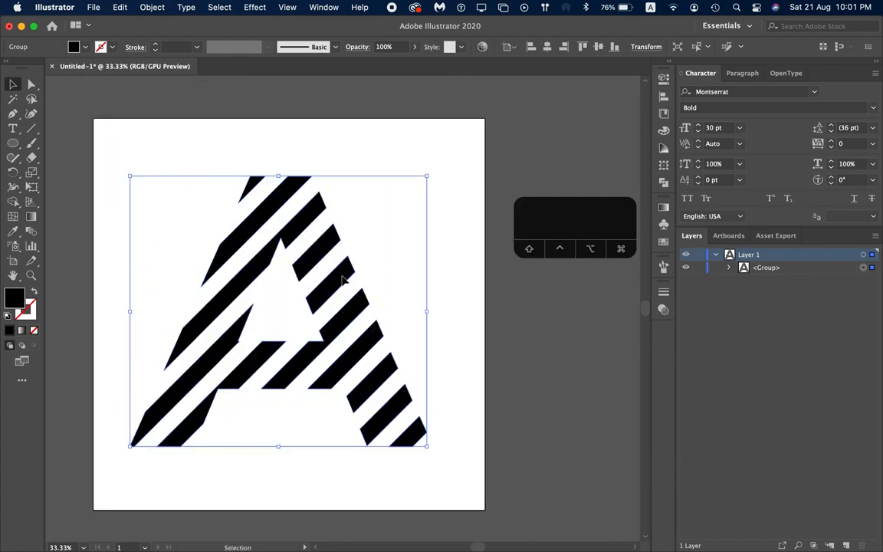
click(397, 152)
click(315, 225)
click(547, 48)
click(598, 46)
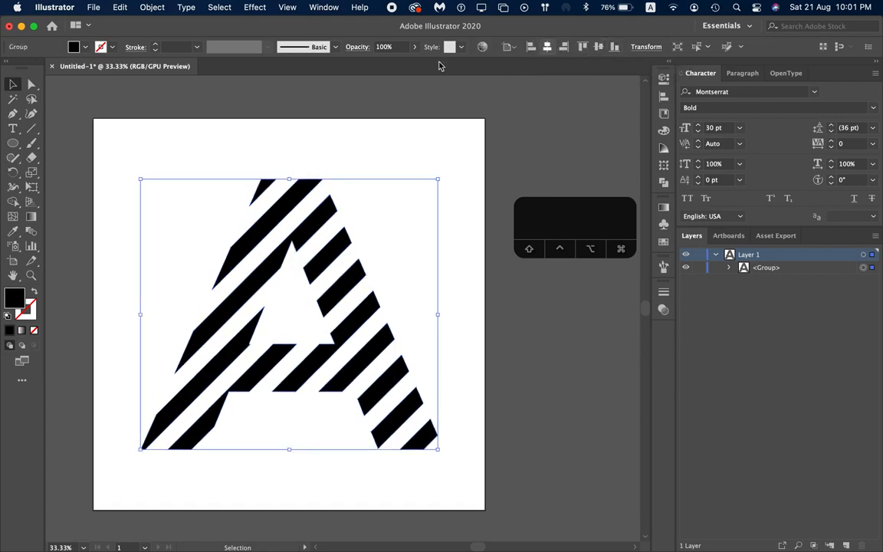
click(340, 143)
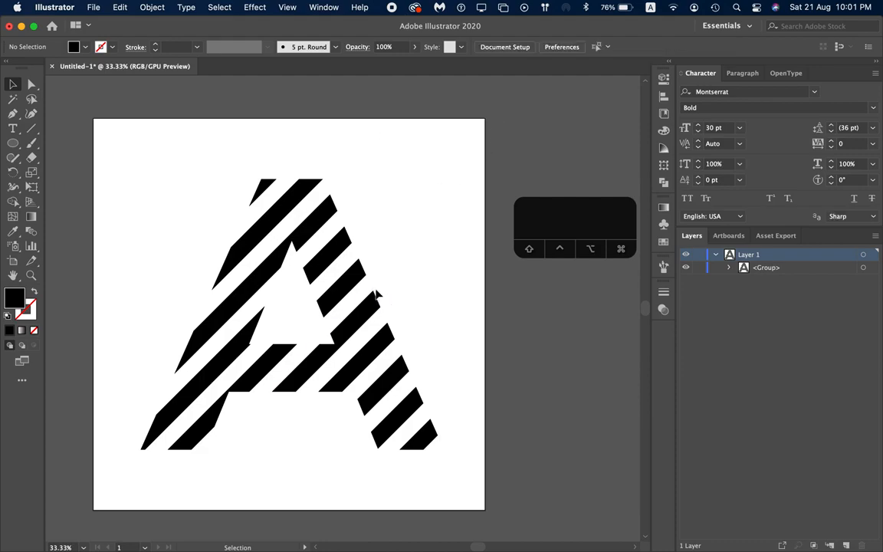
Step: Ungroup the striped letter A so that each stripe can be selected as a separate path
drag(577, 231, 577, 121)
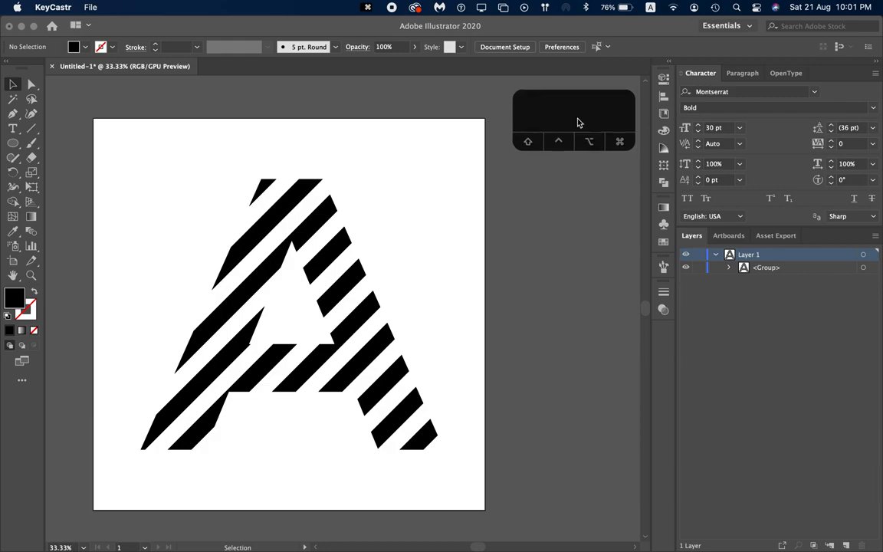
click(259, 229)
click(314, 228)
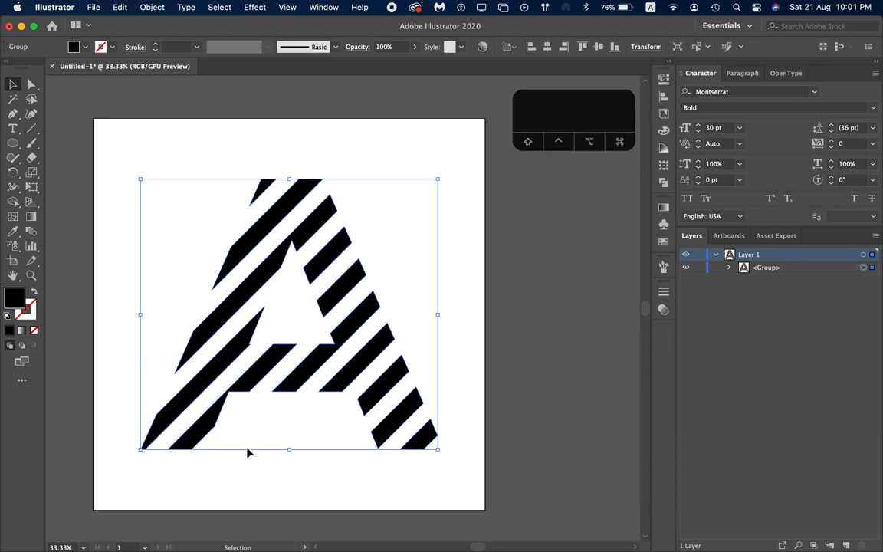
right_click(346, 293)
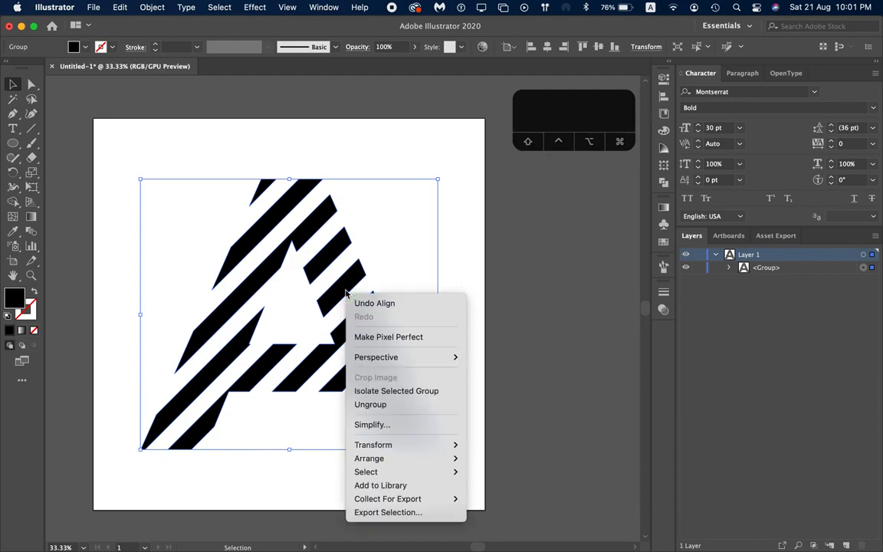
click(400, 405)
click(431, 453)
click(403, 422)
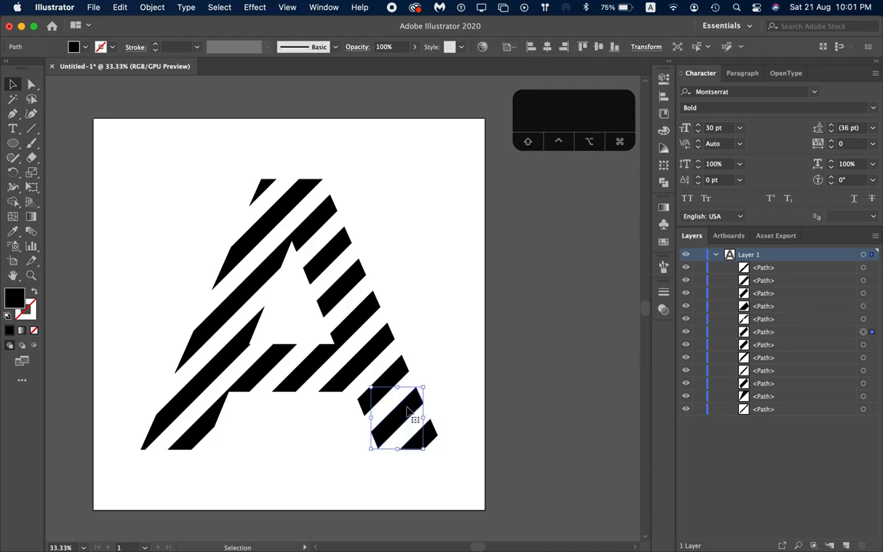
click(382, 385)
click(292, 449)
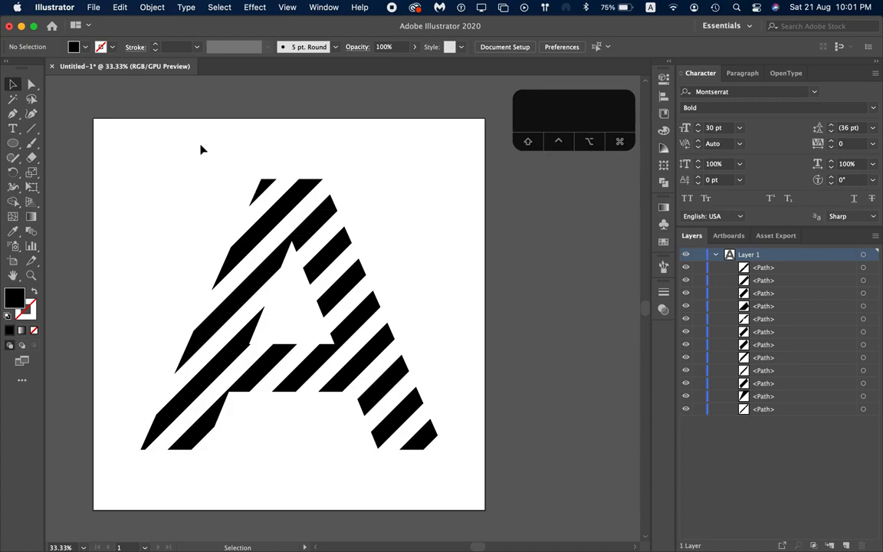
Step: Average the two bottom anchor points of the lowest stripe in the A's right leg on both axes
scroll(392, 450, right, 1)
scroll(391, 450, right, 1)
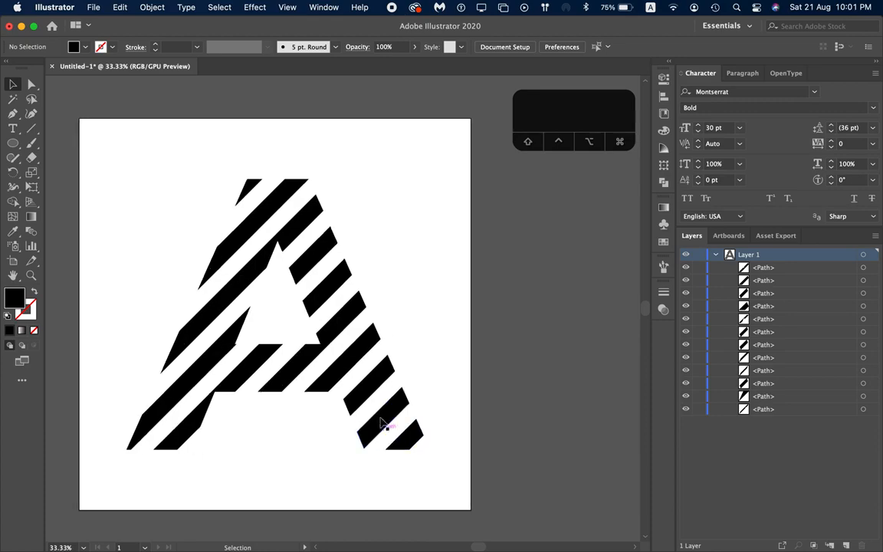
alt+scroll(373, 451, up, 1)
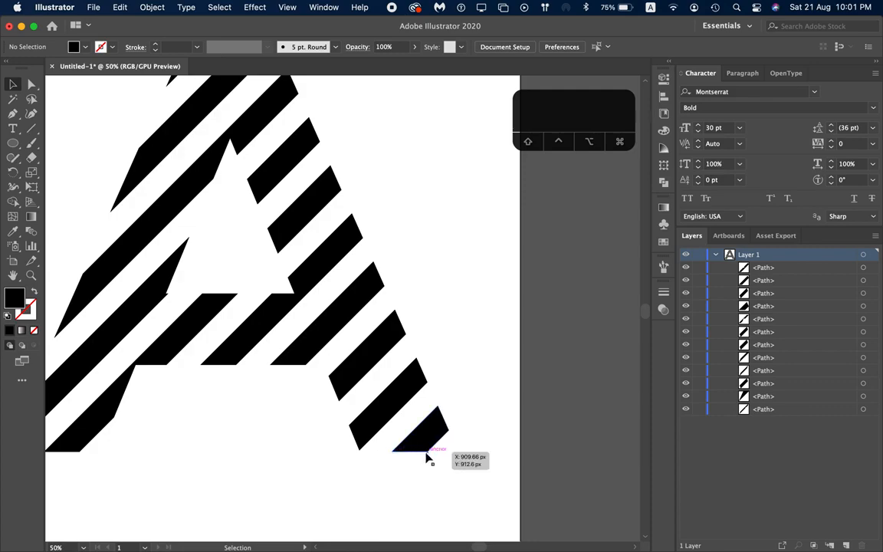
key(a)
click(391, 450)
shift+click(427, 451)
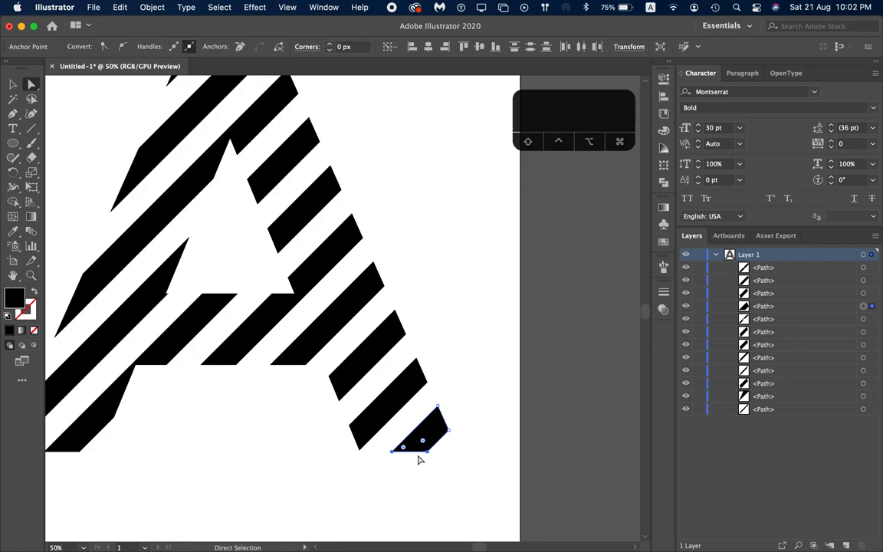
right_click(402, 447)
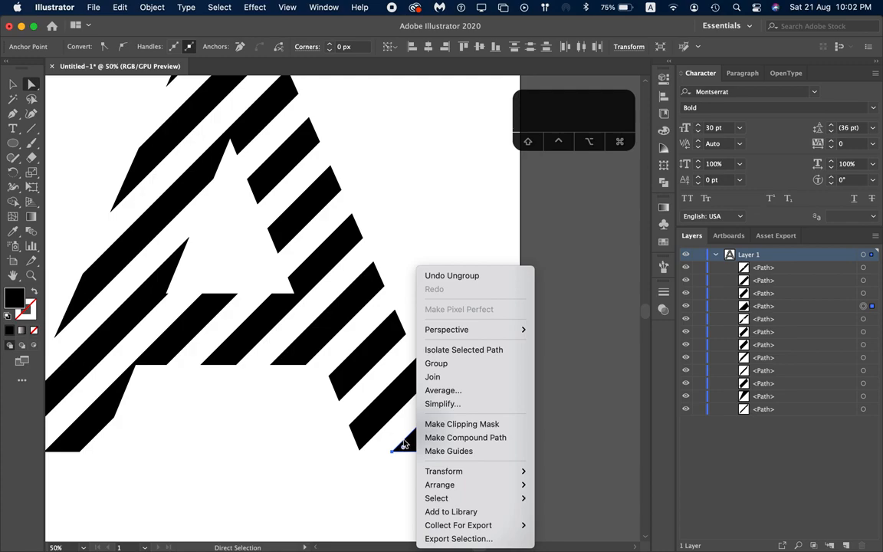
click(448, 392)
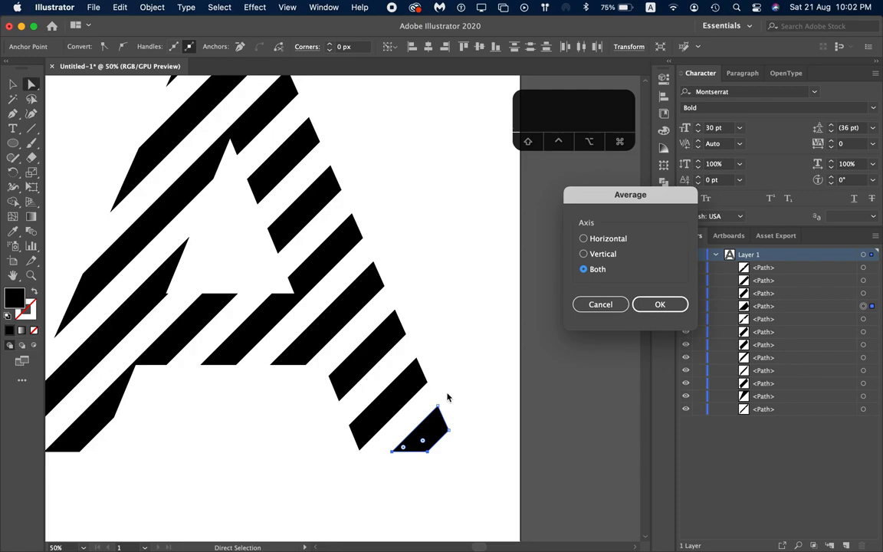
drag(597, 204, 563, 206)
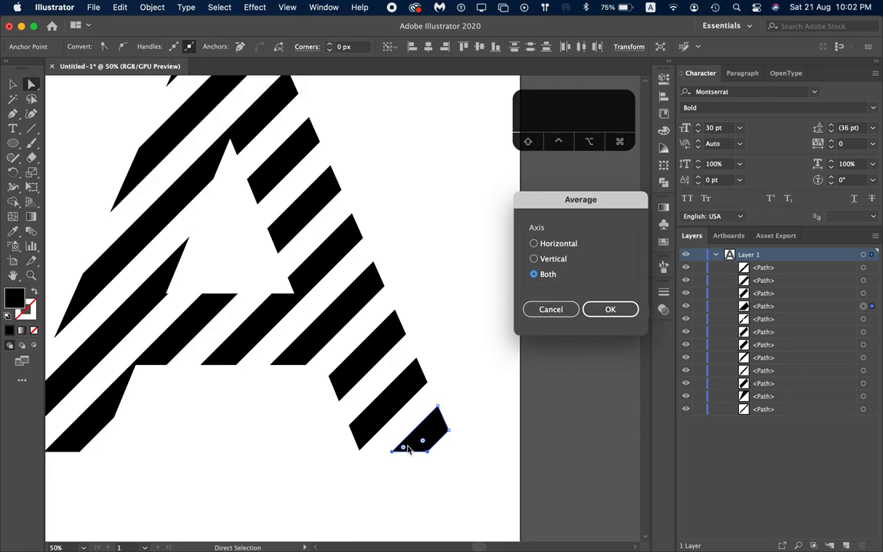
click(536, 275)
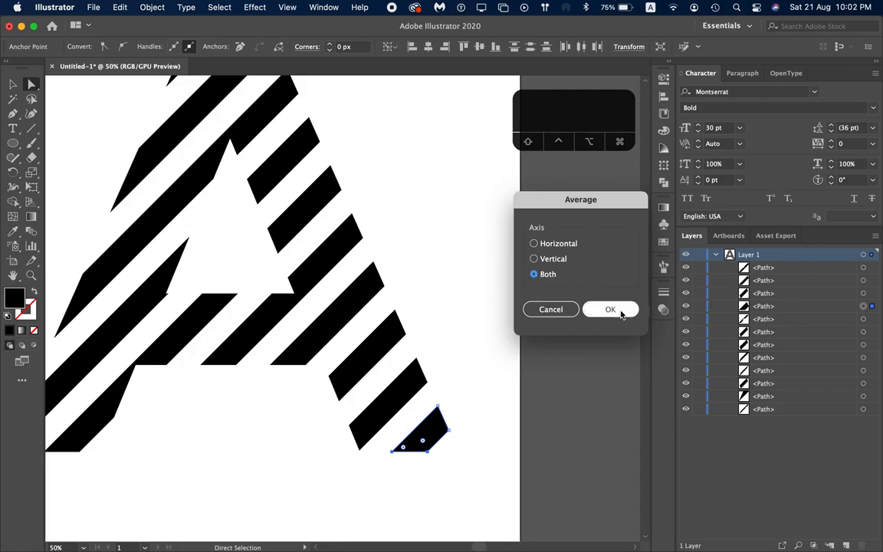
click(612, 310)
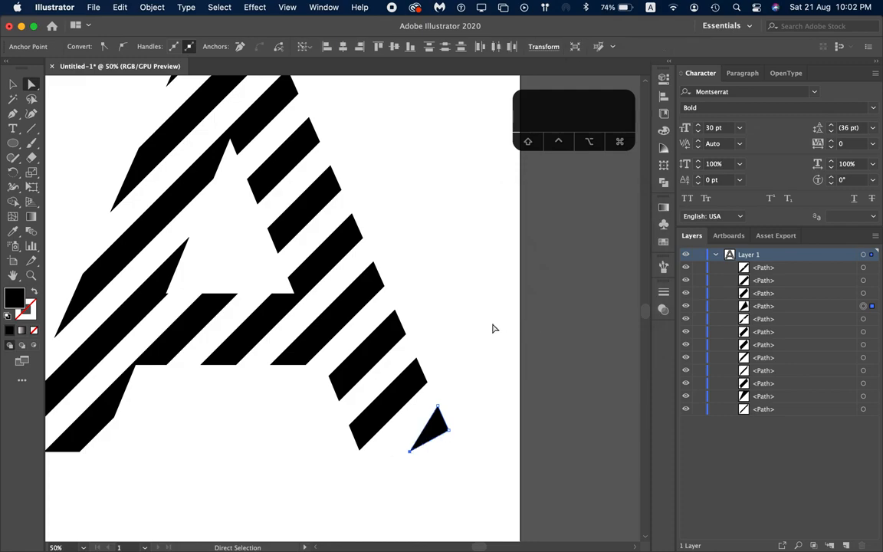
Step: Average the two lower-left end anchor points of the second-lowest stripe in the A's right leg on both axes
click(469, 386)
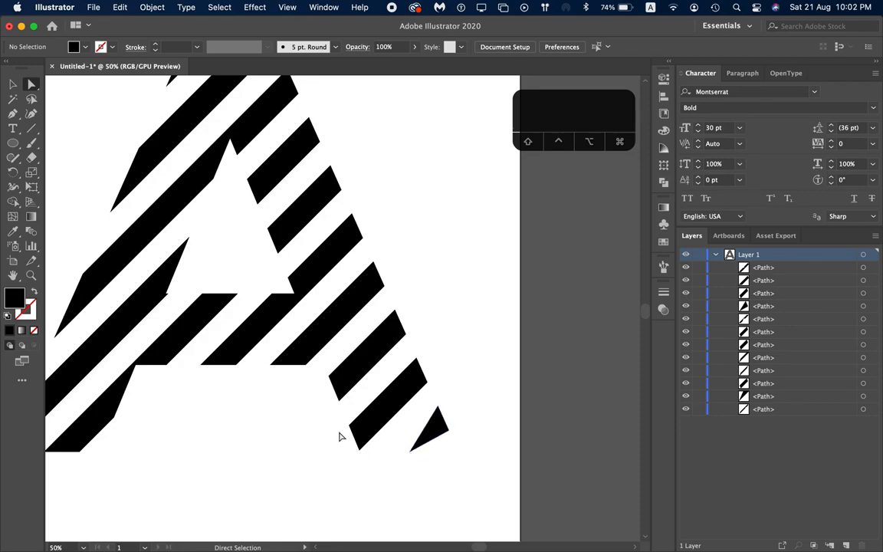
drag(344, 425, 364, 467)
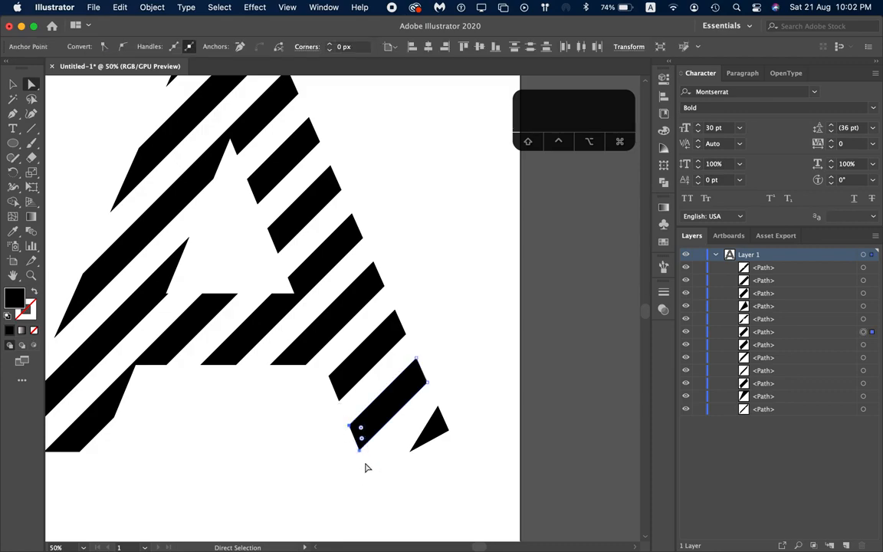
right_click(394, 404)
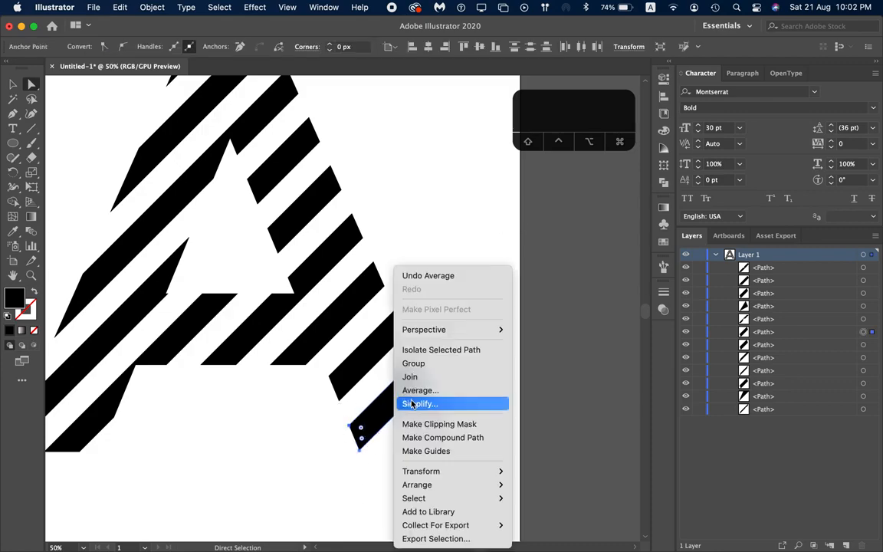
click(414, 390)
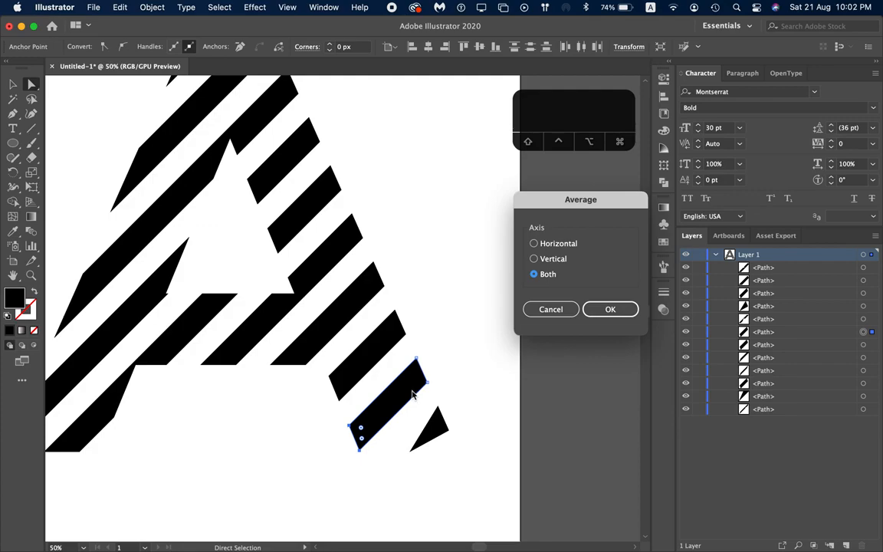
key(Return)
click(334, 408)
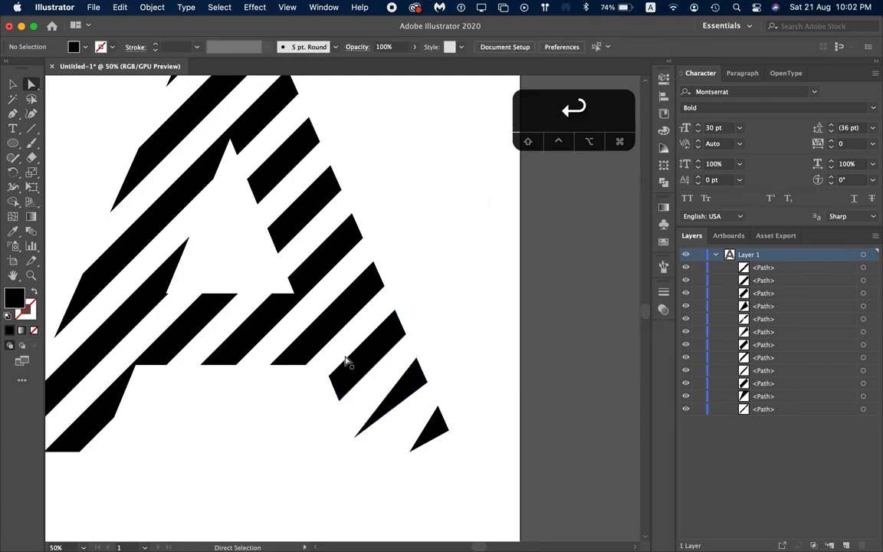
Step: Taper the third-lowest right-leg stripe by averaging its two lower-left anchor points on both axes
drag(325, 373, 342, 414)
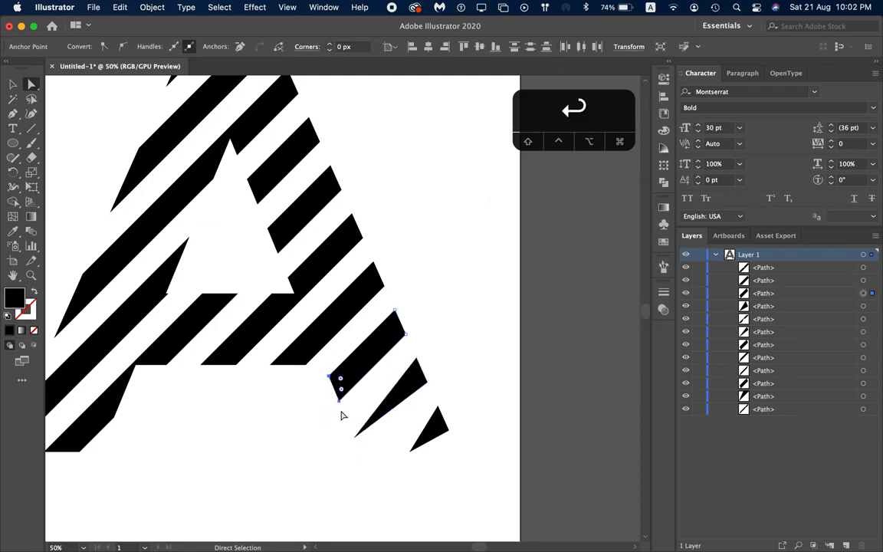
right_click(340, 381)
click(377, 390)
key(Return)
click(315, 418)
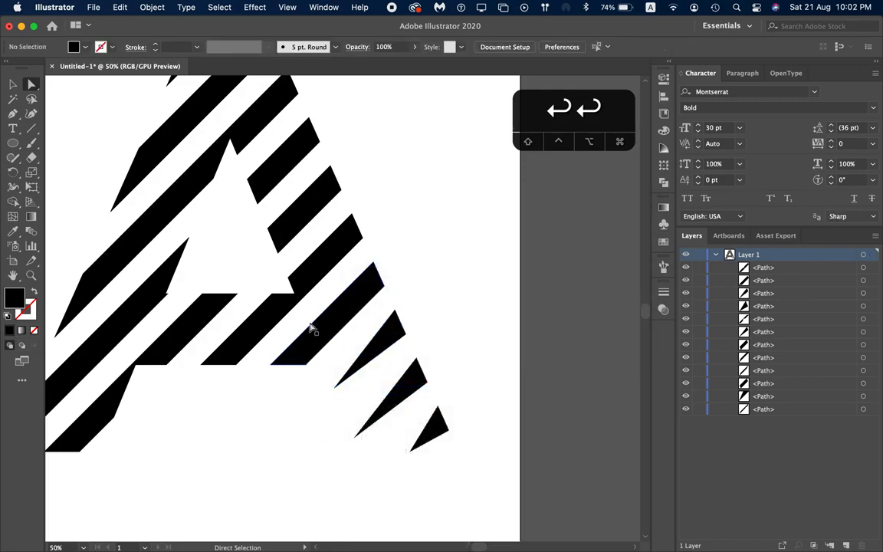
Step: Average the two bottom anchor points of the fourth-lowest right-leg stripe, which ends at the crossbar's lower edge, on both axes
drag(268, 350, 318, 373)
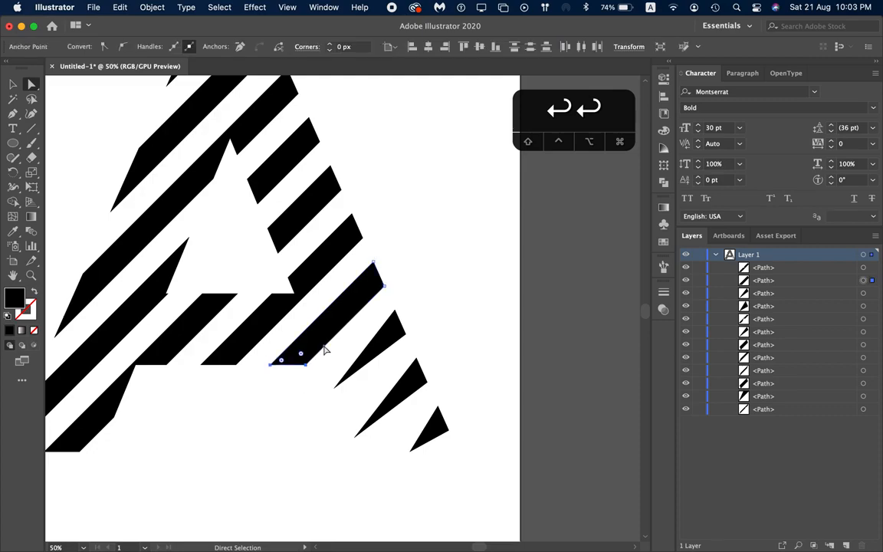
right_click(328, 338)
click(354, 387)
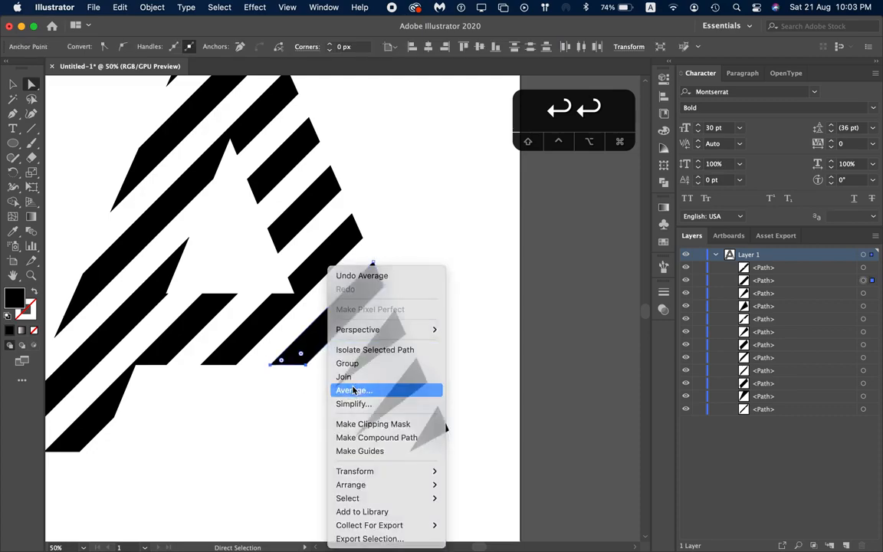
key(Return)
click(310, 379)
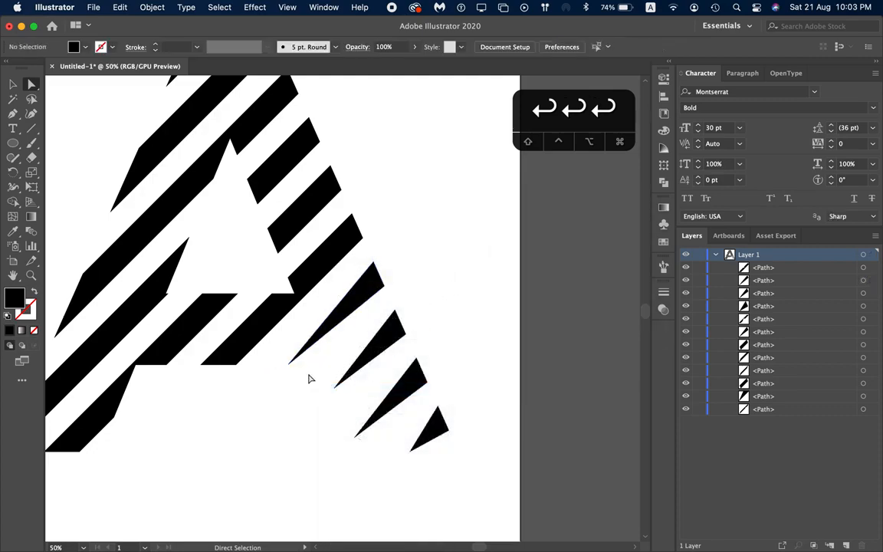
Step: Delete the notch's corner anchor on the stripe running from the right leg through the crossbar, using the Direct Selection tool
key(k)
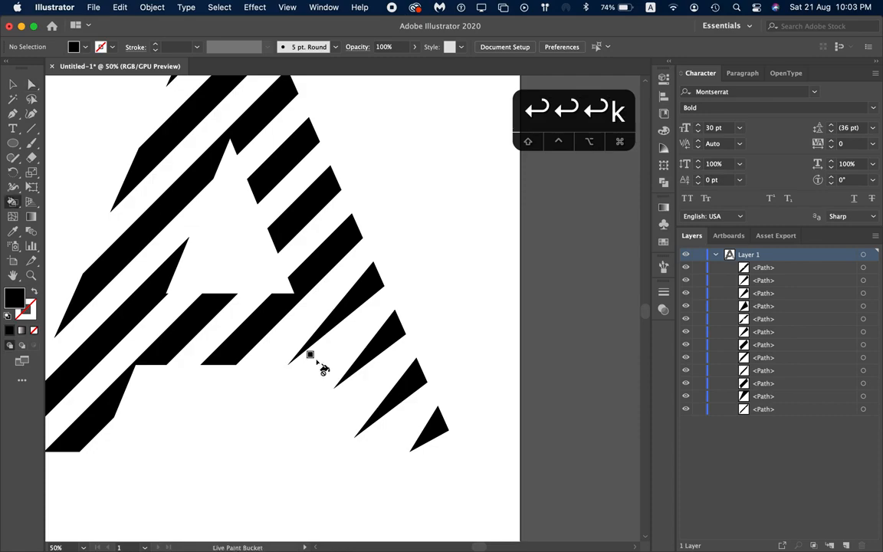
key(v)
key(a)
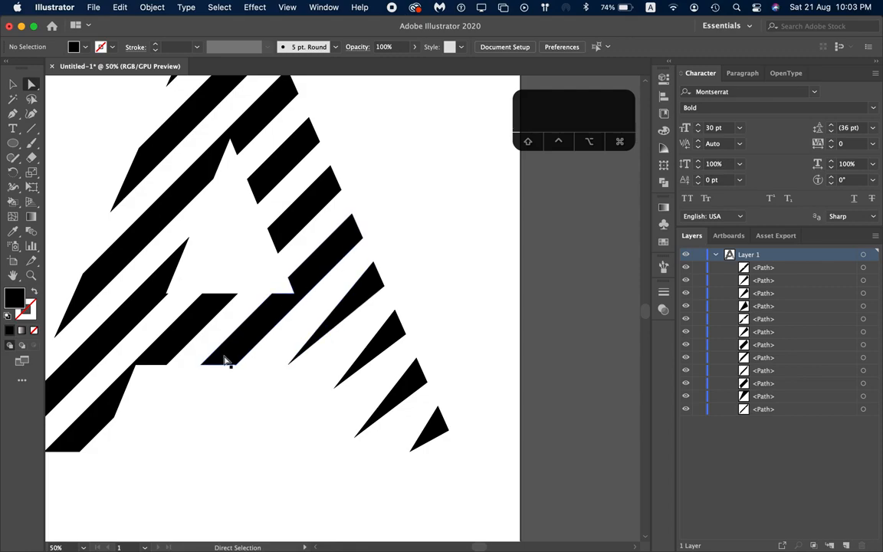
click(297, 296)
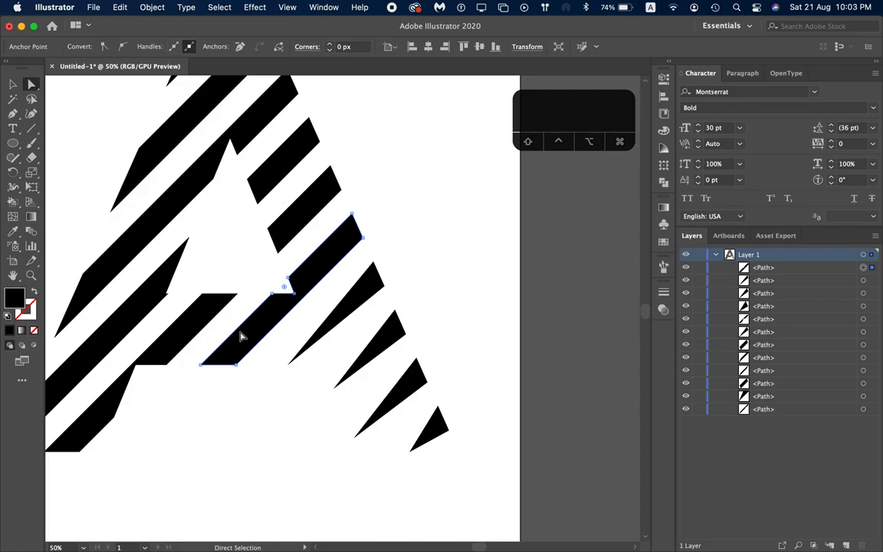
key(BackSpace)
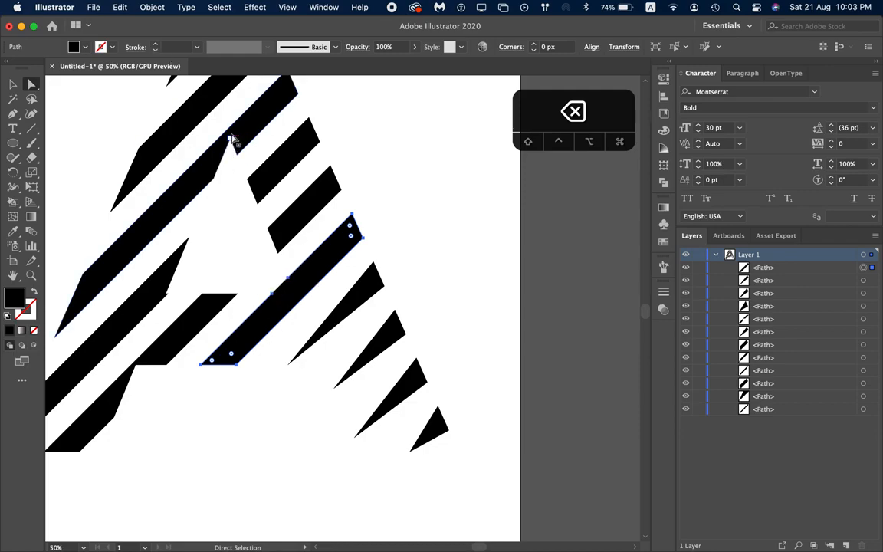
click(195, 374)
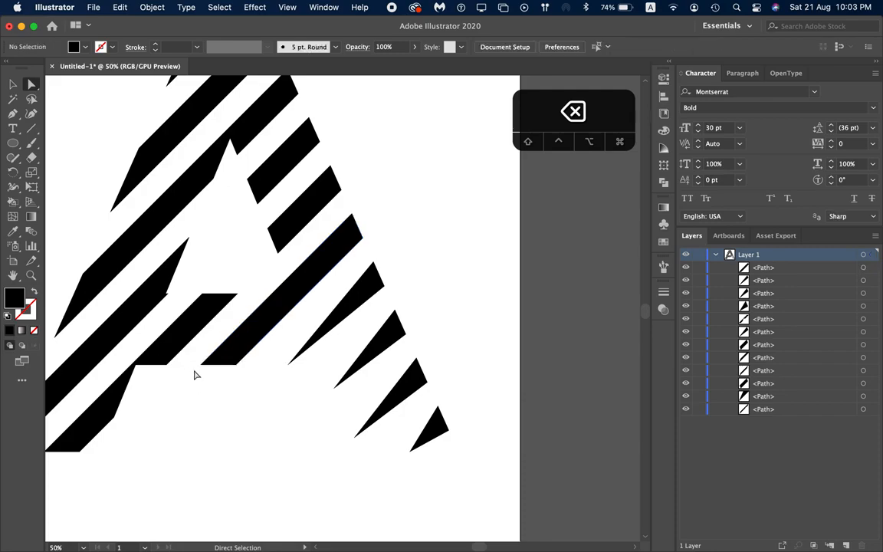
Step: Average the two bottom anchor points of the stripe spanning the right leg and crossbar on both axes
drag(197, 365, 242, 386)
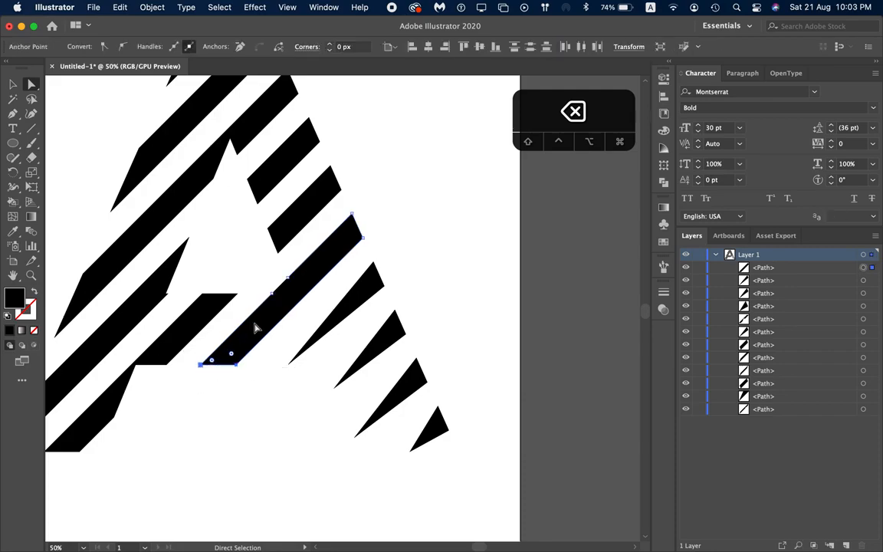
right_click(254, 328)
click(291, 390)
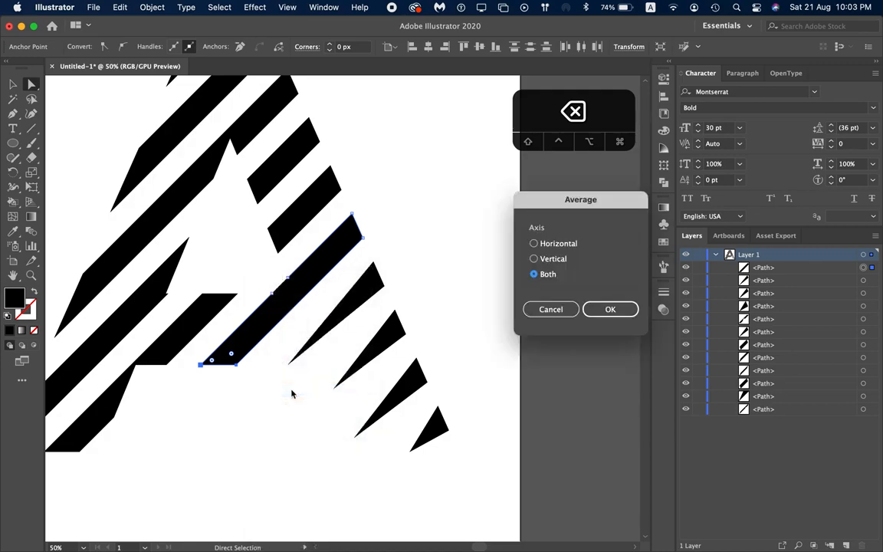
key(Return)
click(230, 388)
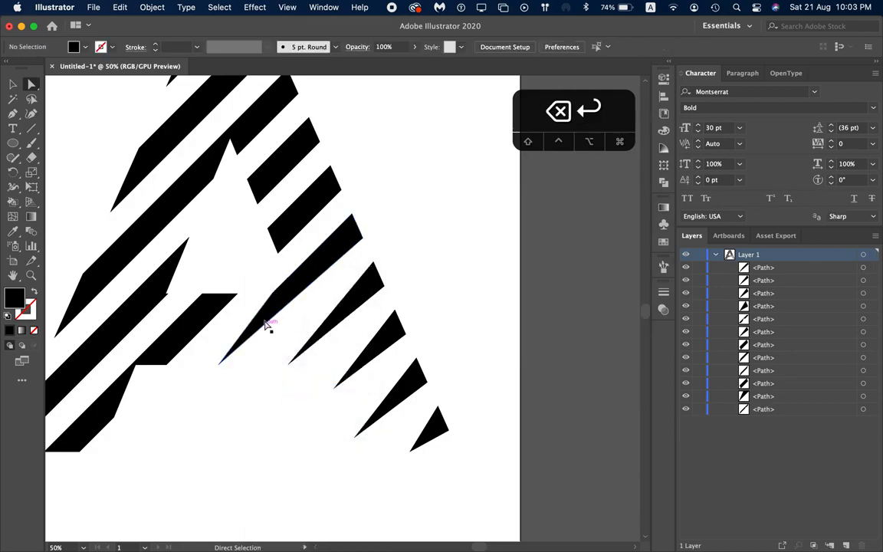
Step: Delete the two leftover anchor points along the upper edge of the tapered crossbar stripe to straighten it
click(273, 298)
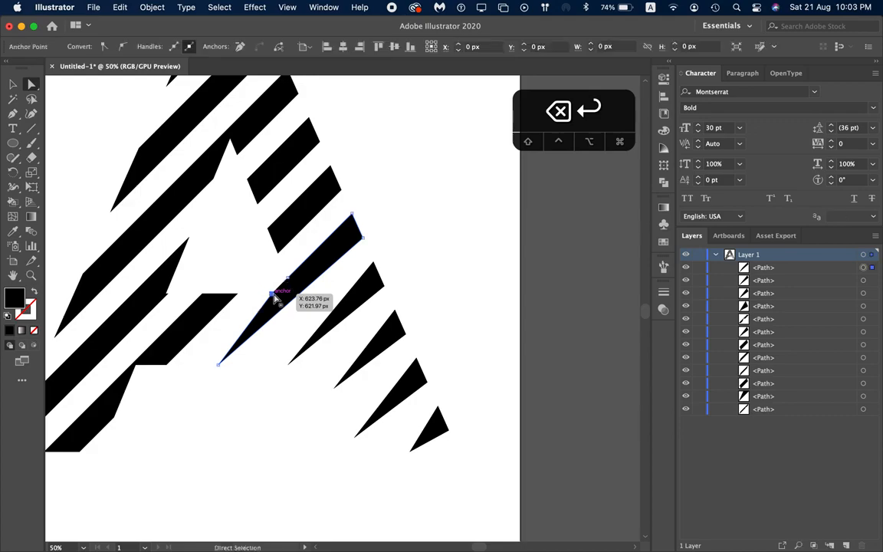
click(280, 406)
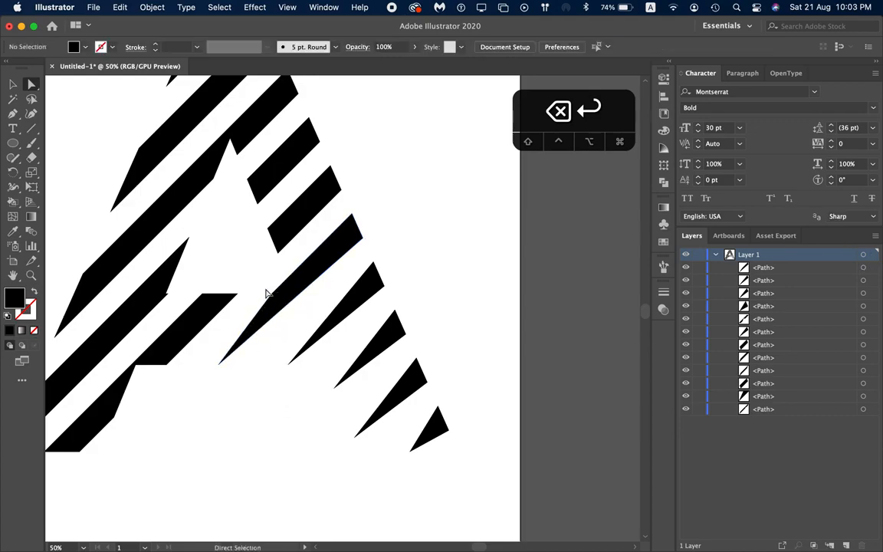
click(272, 296)
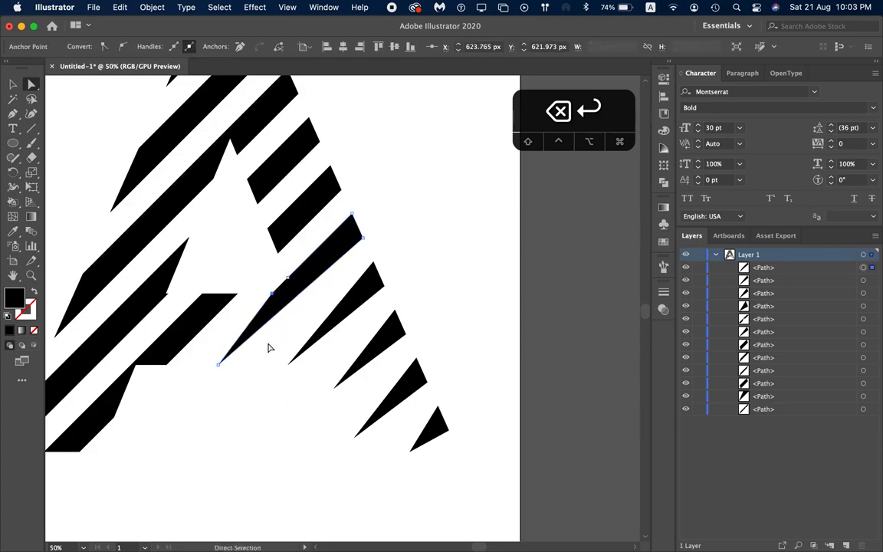
key(BackSpace)
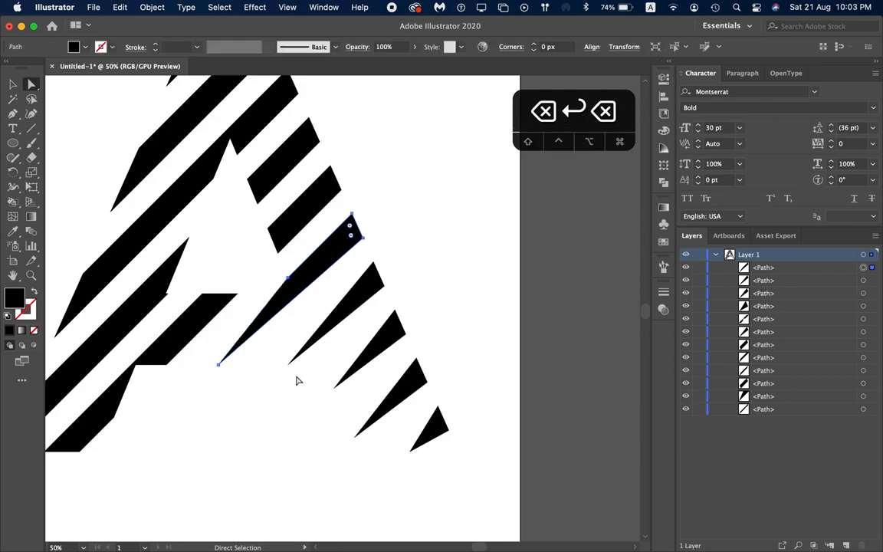
click(289, 279)
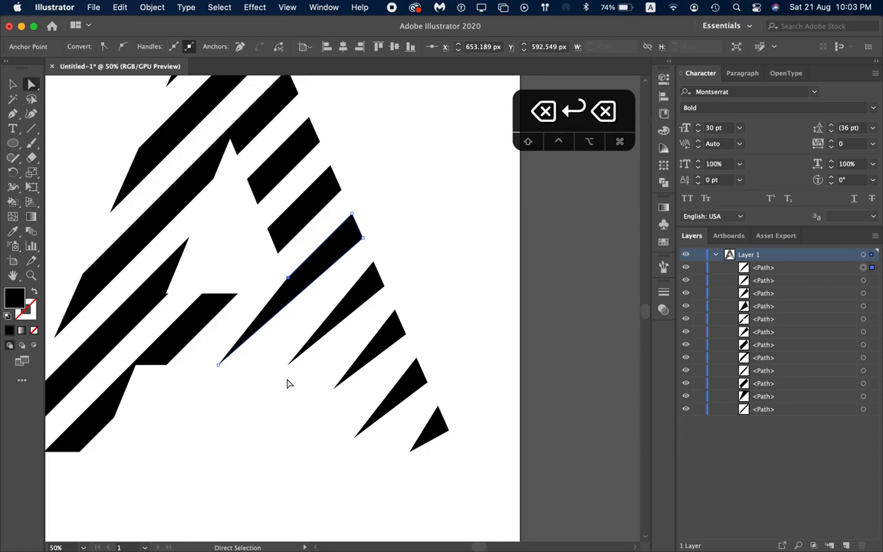
key(BackSpace)
click(249, 424)
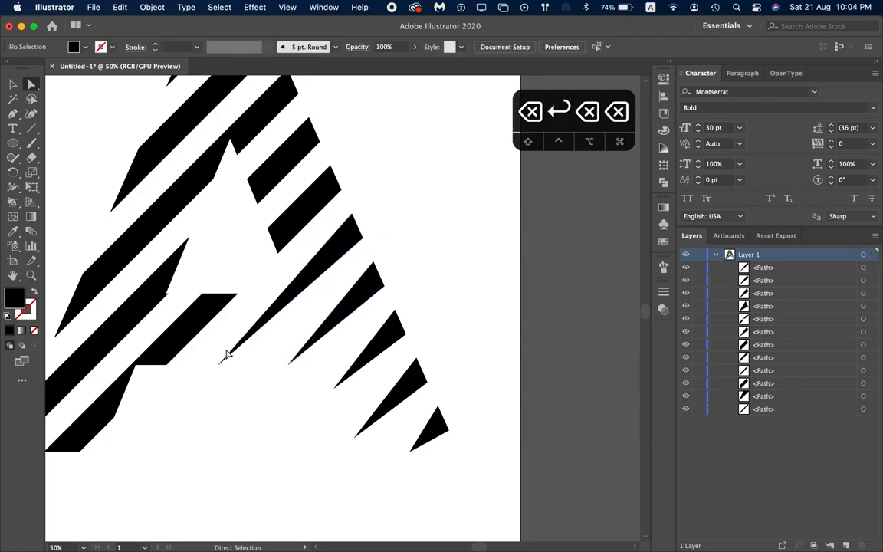
Step: Average the two inner end anchor points of the short right-leg stripe just above the long crossbar stripe on both axes
drag(234, 200, 277, 255)
right_click(293, 225)
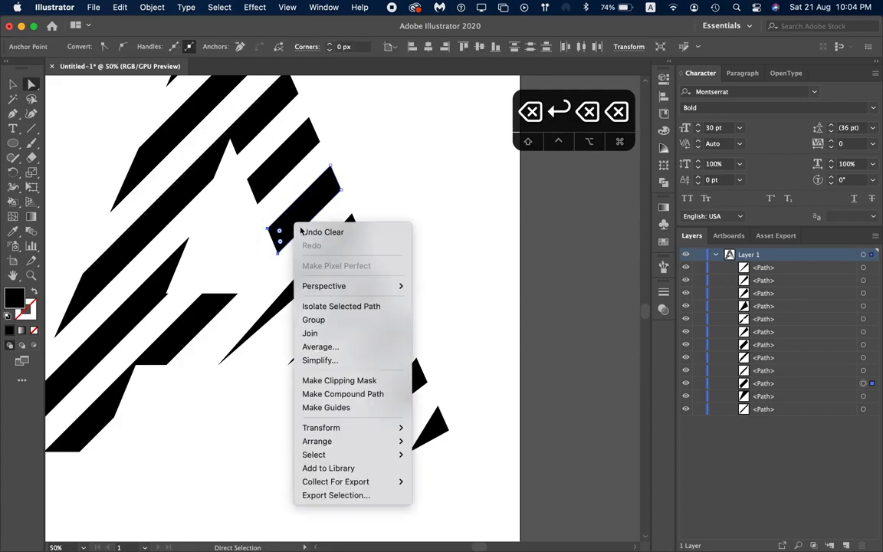
click(329, 346)
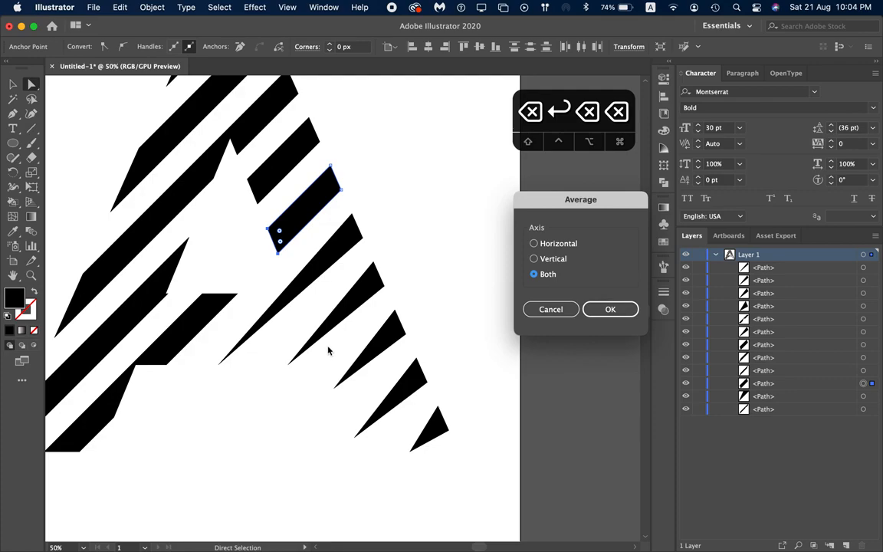
key(Return)
click(238, 239)
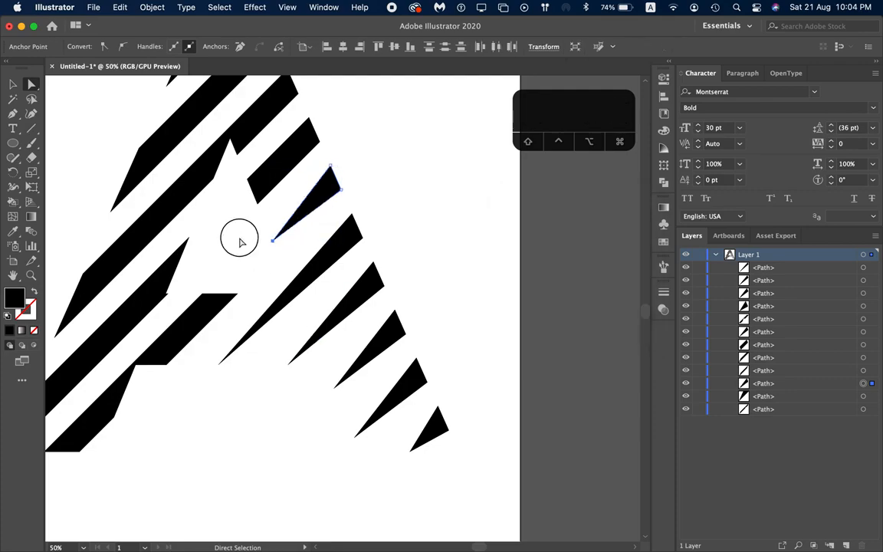
Step: Taper the uppermost short right-leg stripe beside the counter by averaging its two inner anchor points on both axes
drag(218, 155, 264, 207)
right_click(268, 181)
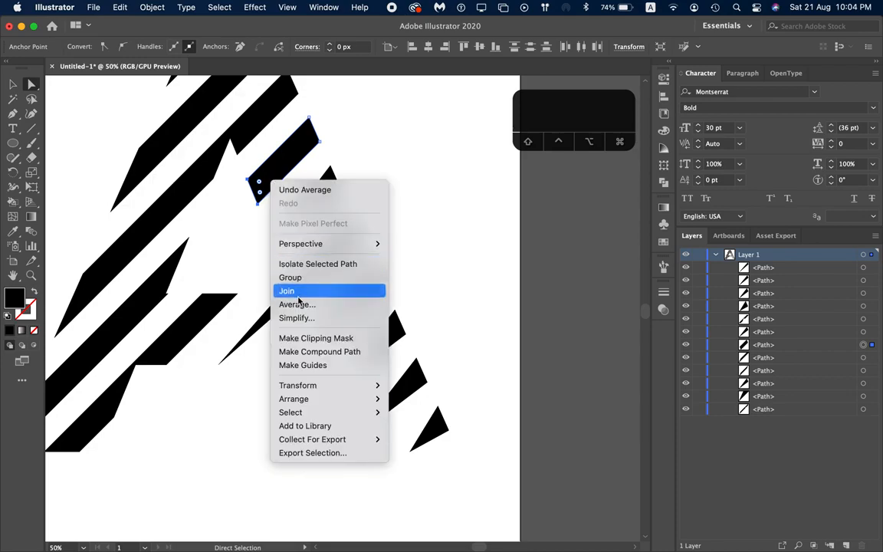
click(294, 304)
key(Return)
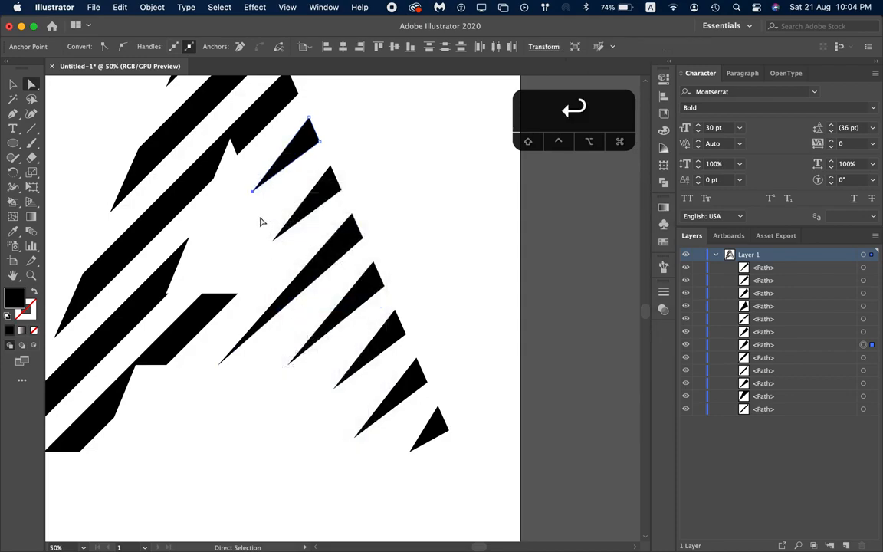
click(241, 203)
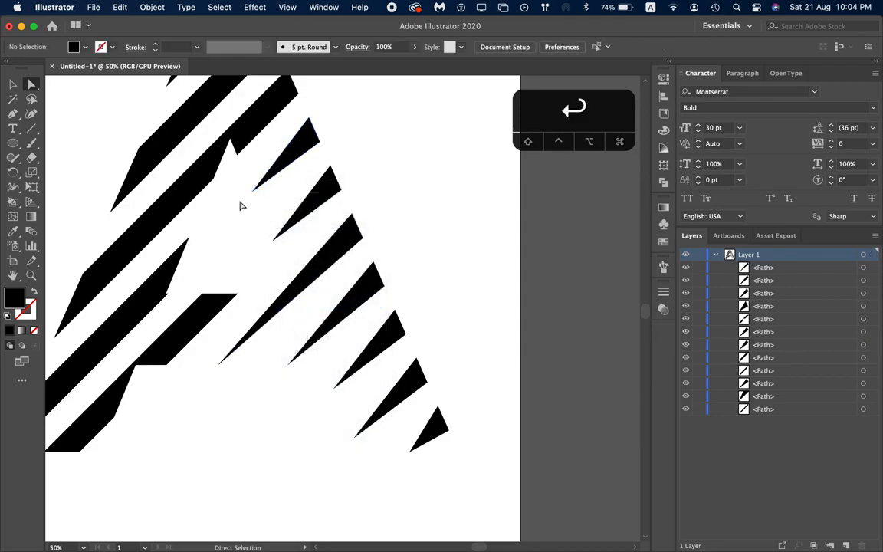
Step: Delete the anchor point at the counter's peak on the long stripe crossing the A, then clear the selection
click(230, 139)
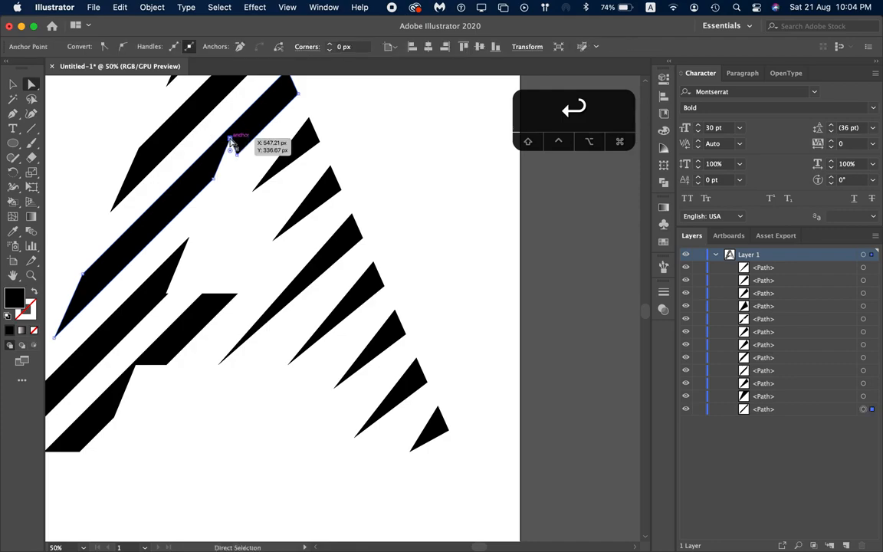
key(BackSpace)
scroll(206, 235, left, 3)
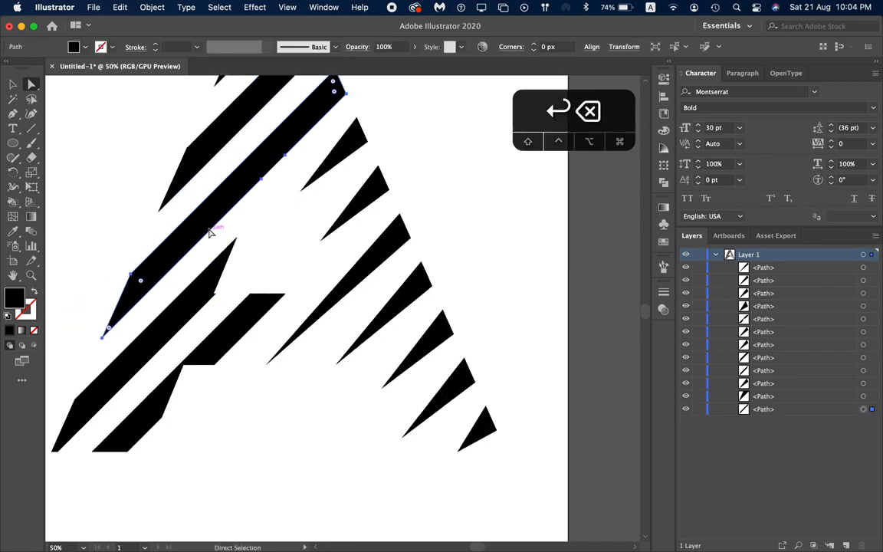
click(123, 259)
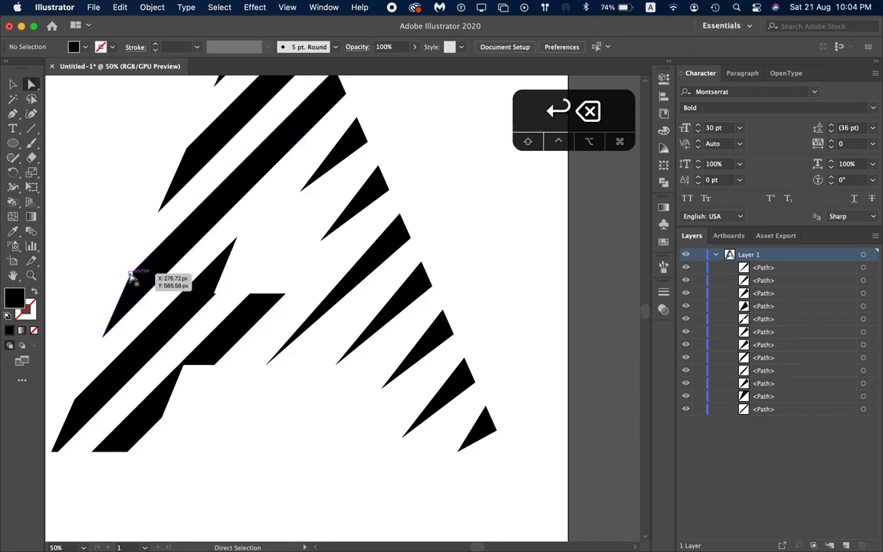
Step: Taper the long stripe crossing the A by averaging its two lower end anchor points on both axes
click(120, 319)
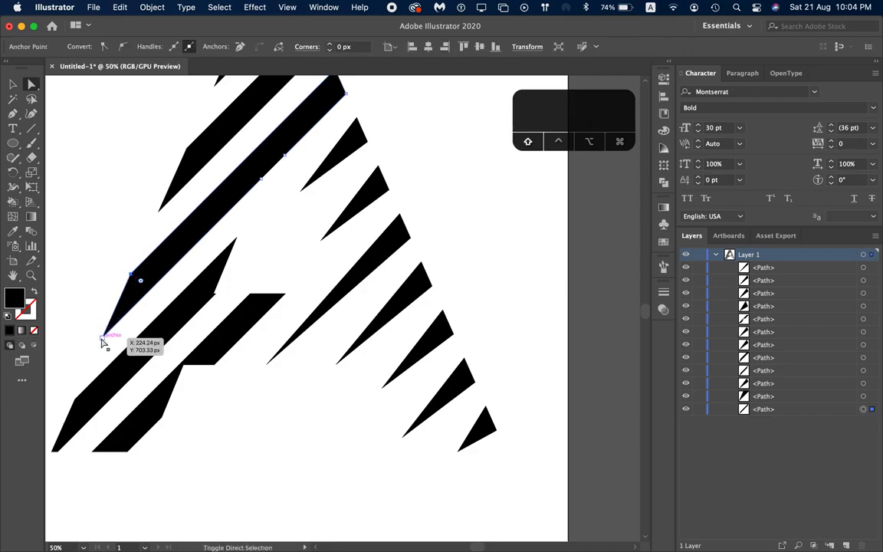
shift+click(102, 338)
right_click(121, 268)
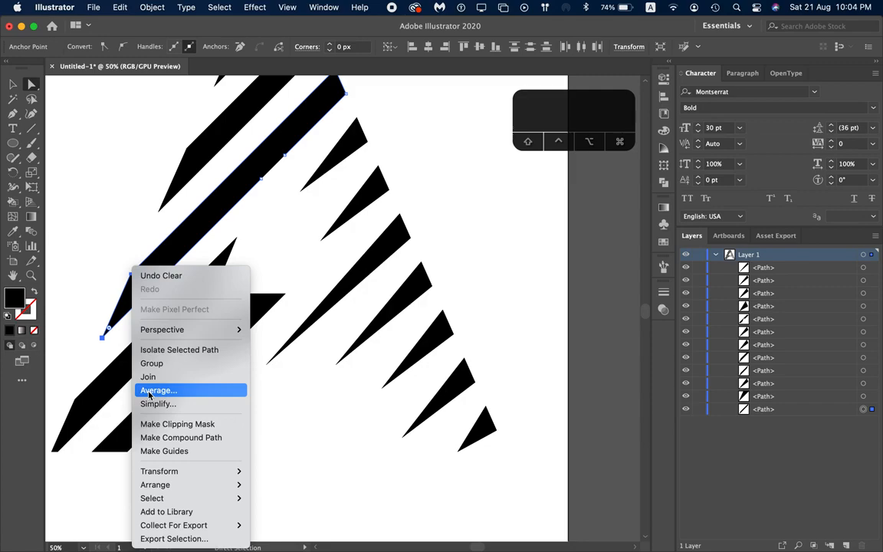
click(150, 392)
key(Return)
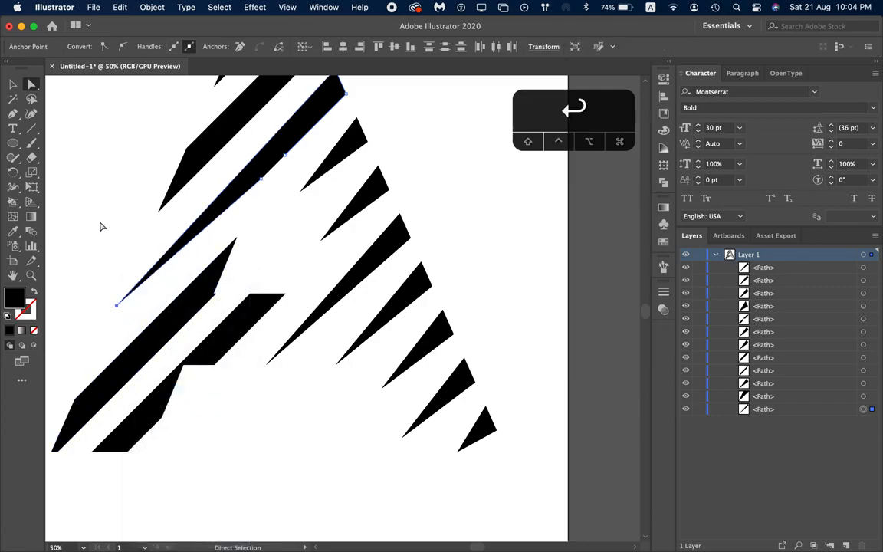
Step: Average the two lower end anchor points of the stripe just above the long one on both axes, then clear the selection
click(173, 173)
click(187, 148)
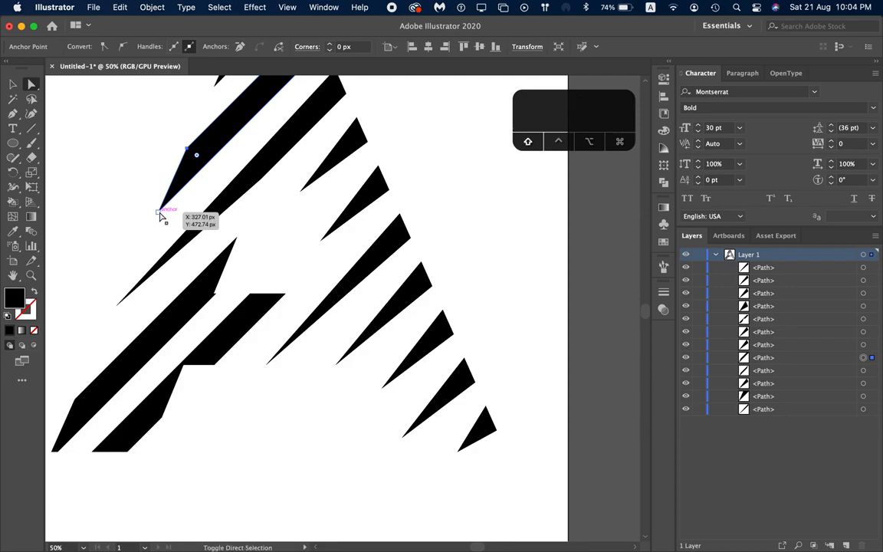
shift+click(158, 213)
right_click(187, 179)
click(207, 303)
key(Return)
click(131, 193)
Step: Delete the stray anchor point forming the small spur near the upper end of the upper untapered left-leg stripe, then deselect it
scroll(133, 192, up, 3)
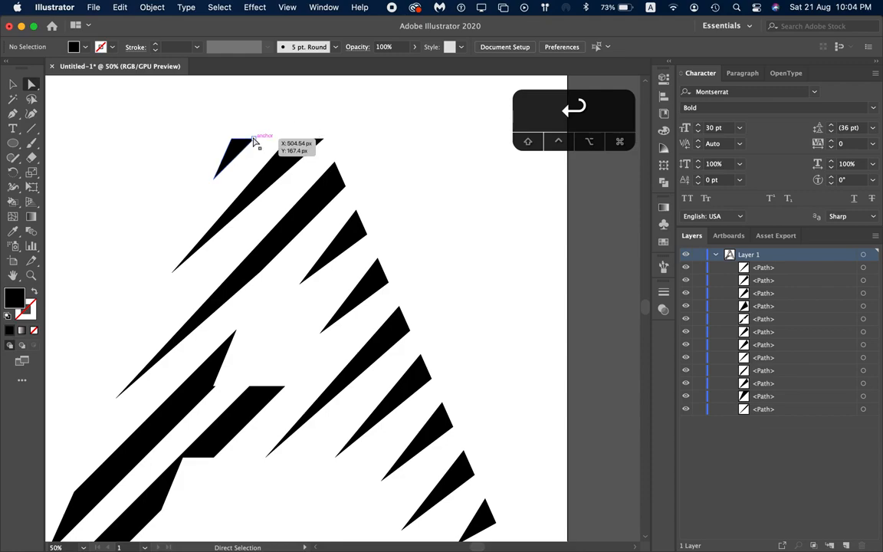
scroll(274, 195, left, 3)
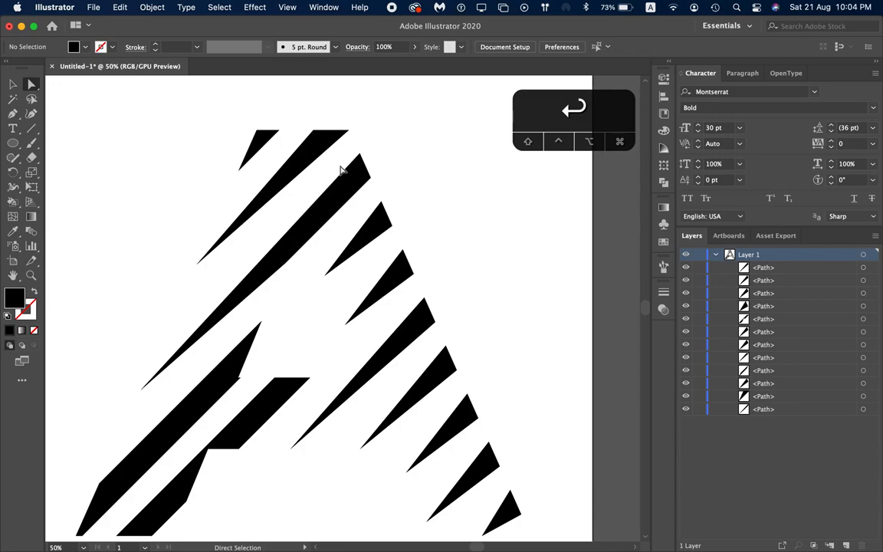
scroll(295, 203, down, 2)
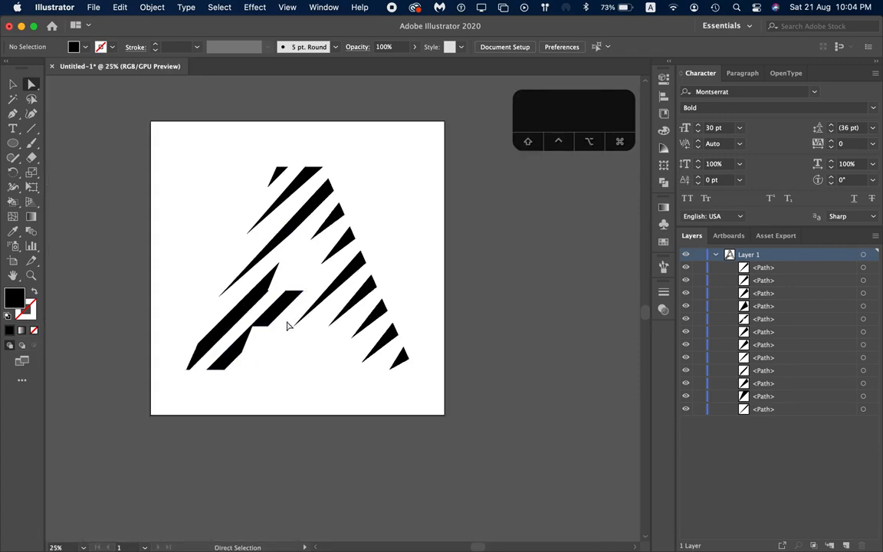
scroll(252, 296, up, 2)
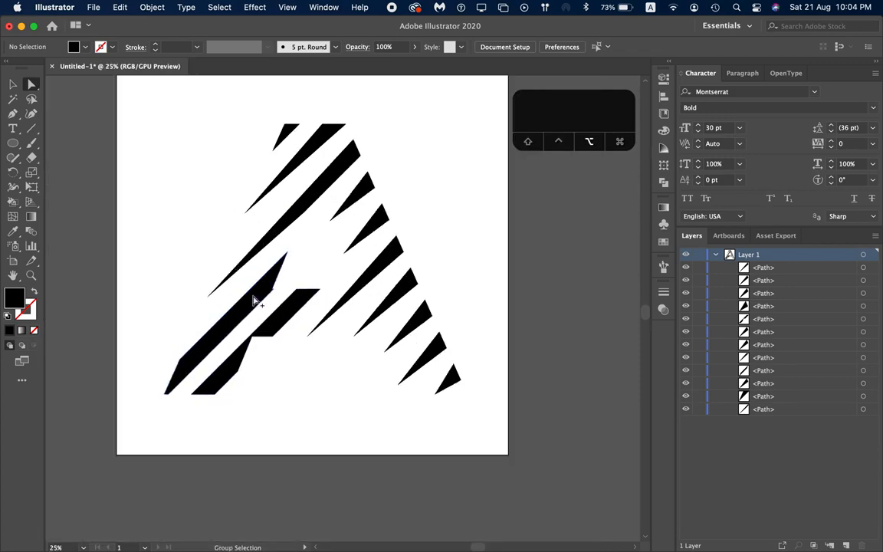
scroll(286, 213, up, 3)
scroll(285, 213, left, 3)
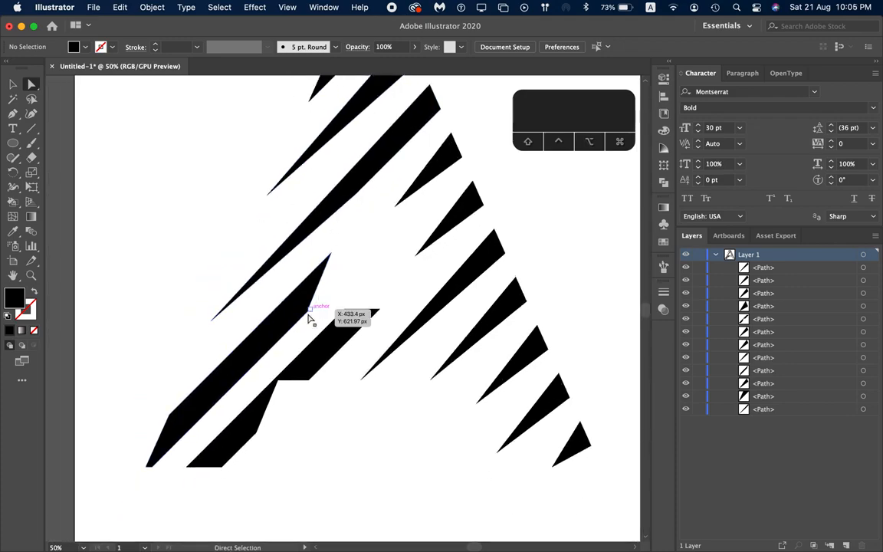
scroll(306, 311, up, 3)
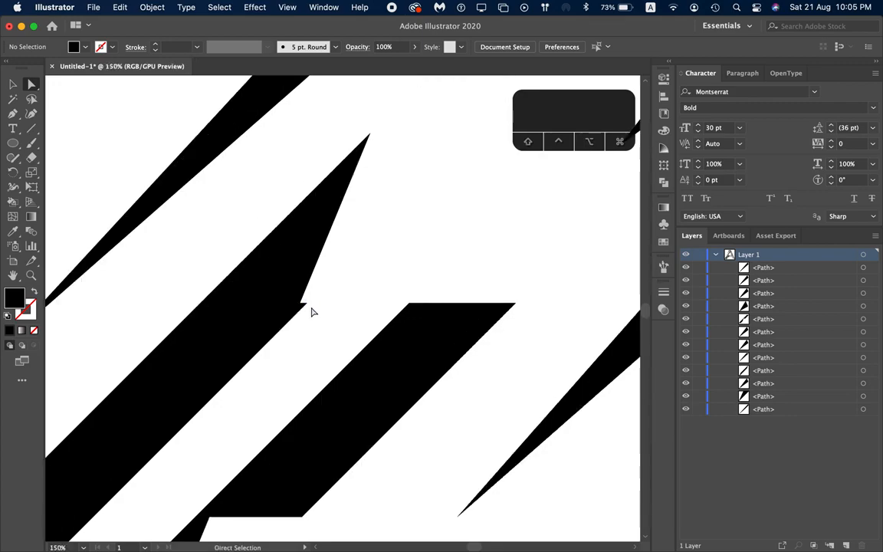
click(303, 304)
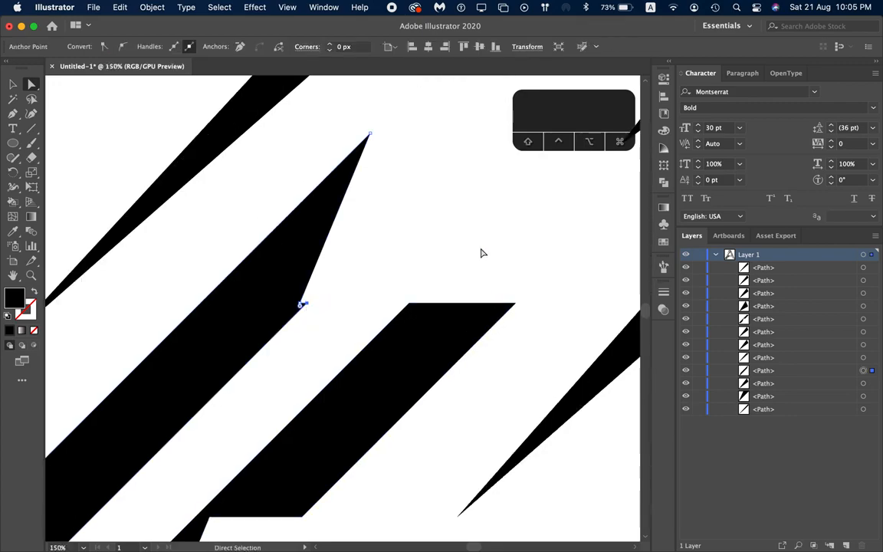
key(BackSpace)
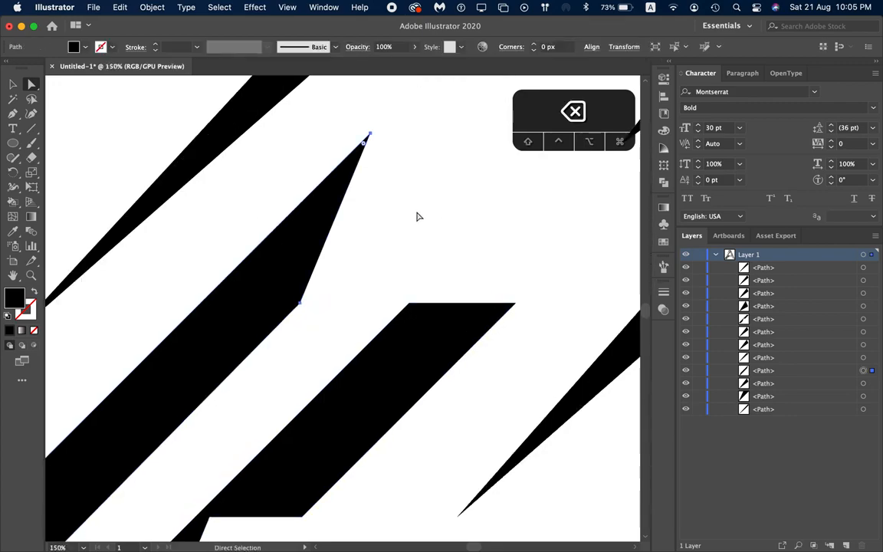
click(524, 207)
Step: Delete the two untapered stripes that form the lower left leg of the A
alt+scroll(447, 203, down, 5)
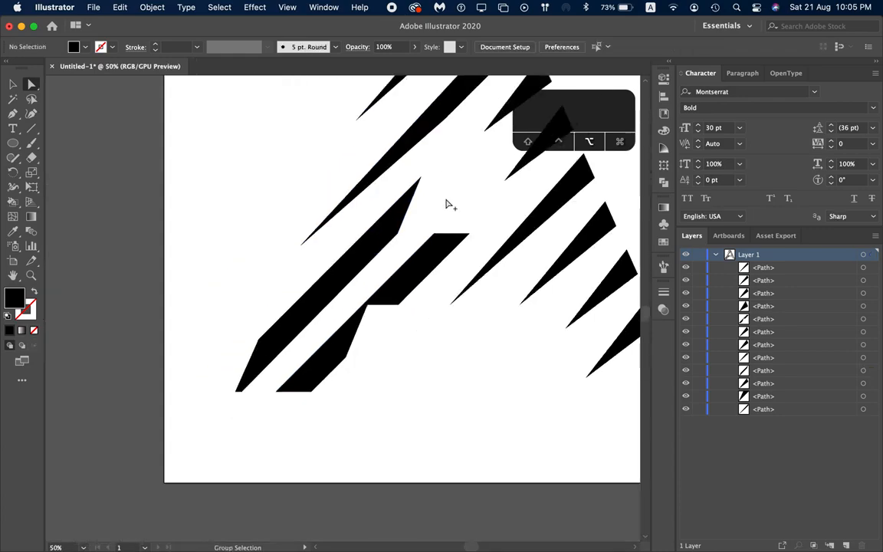
alt+scroll(365, 287, up, 2)
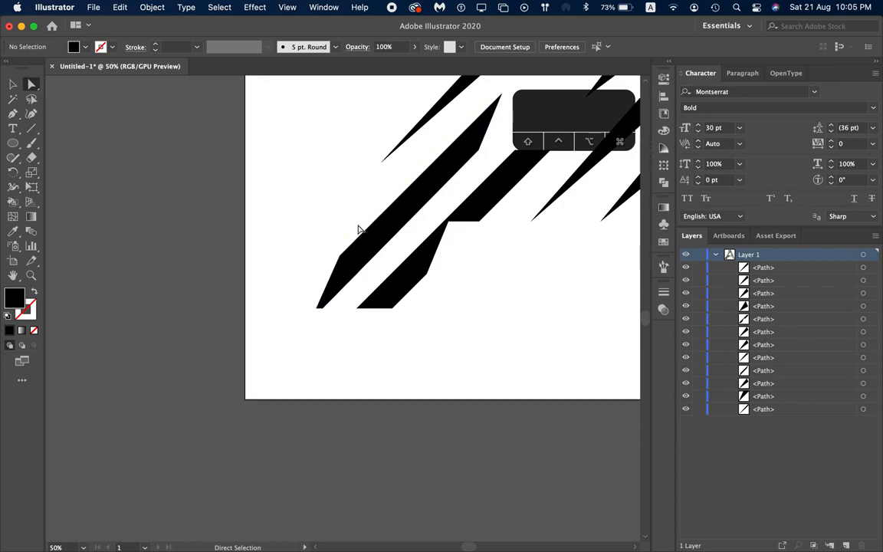
scroll(358, 230, up, 2)
scroll(357, 229, right, 2)
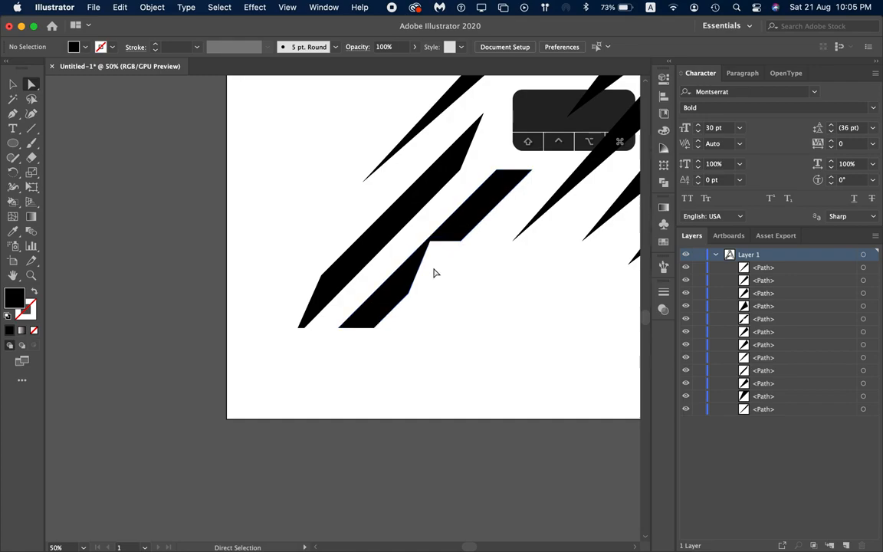
scroll(409, 255, down, 2)
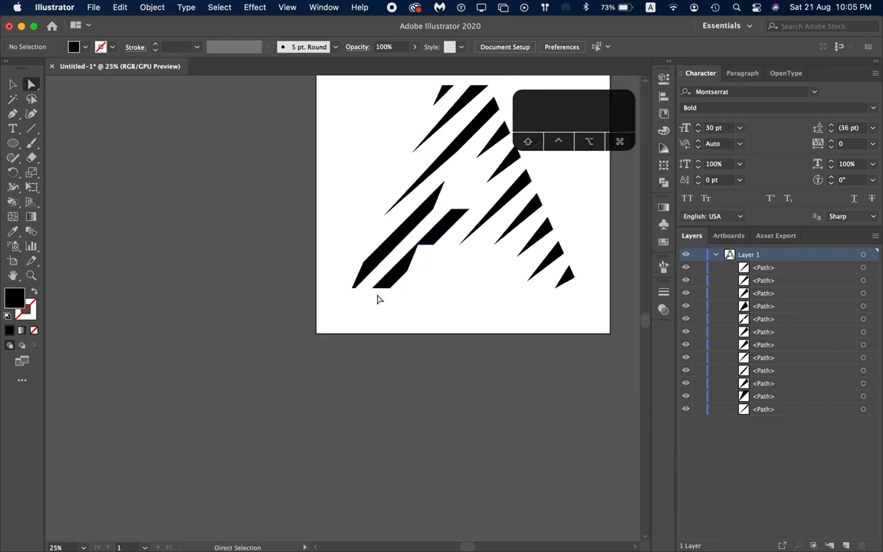
key(v)
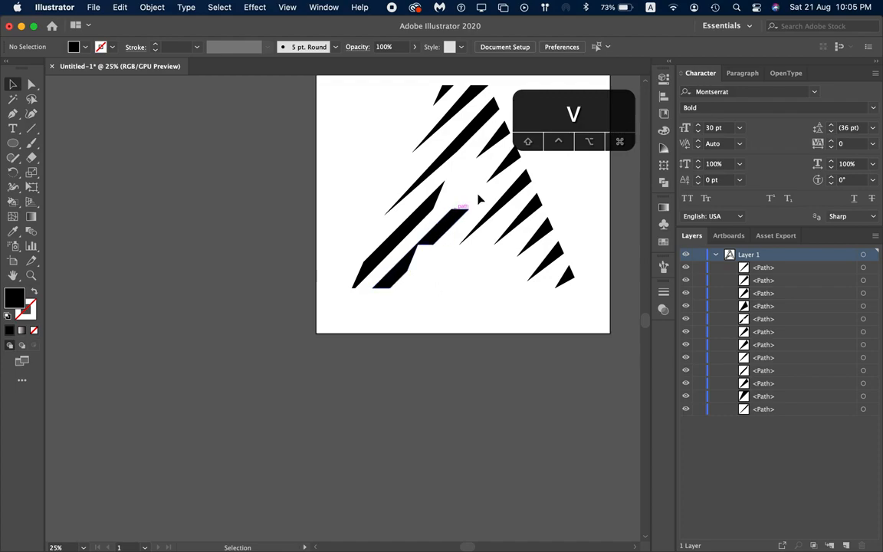
click(395, 273)
key(BackSpace)
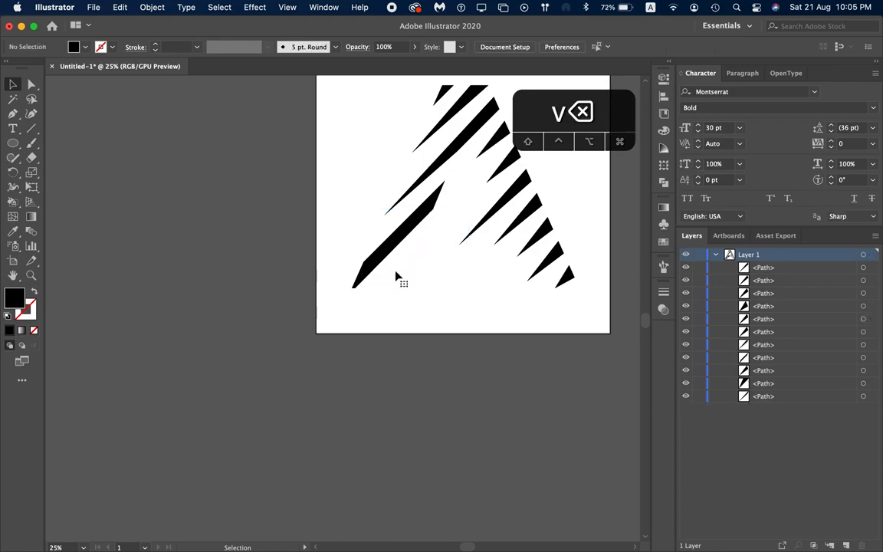
click(403, 235)
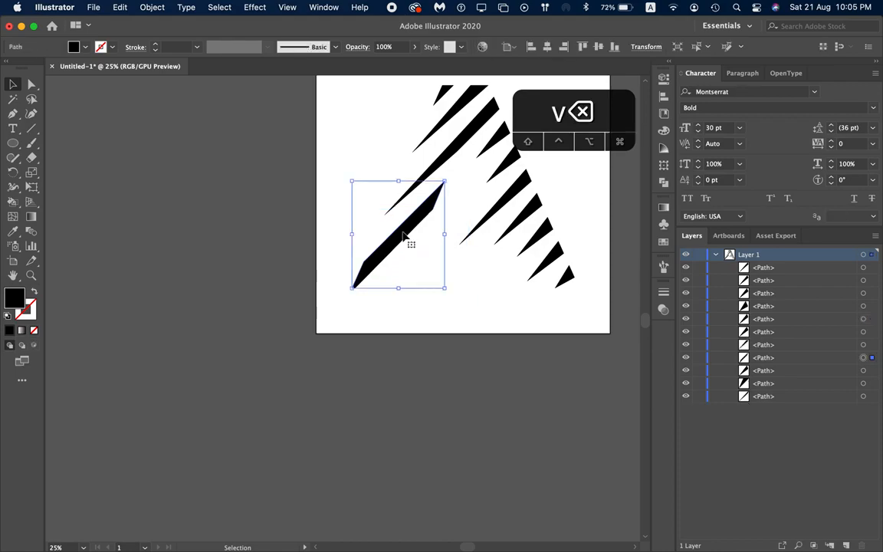
key(BackSpace)
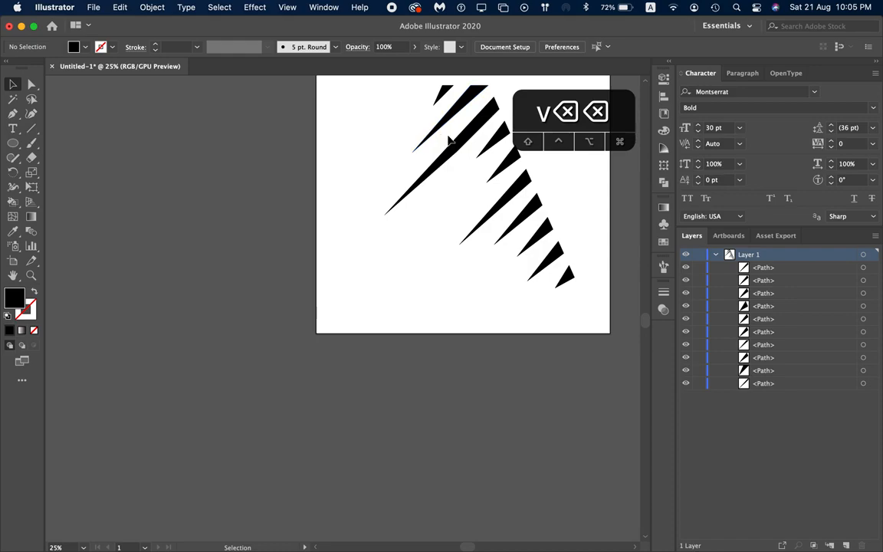
Step: Duplicate the long tapered stripe twice below the original to rebuild the lower left leg, then clear the selection
click(459, 147)
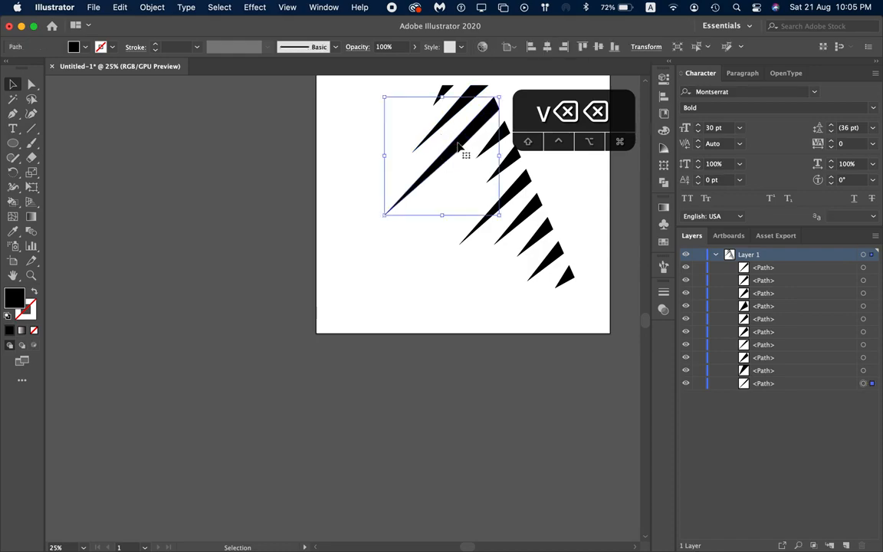
drag(458, 147, 437, 234)
click(507, 335)
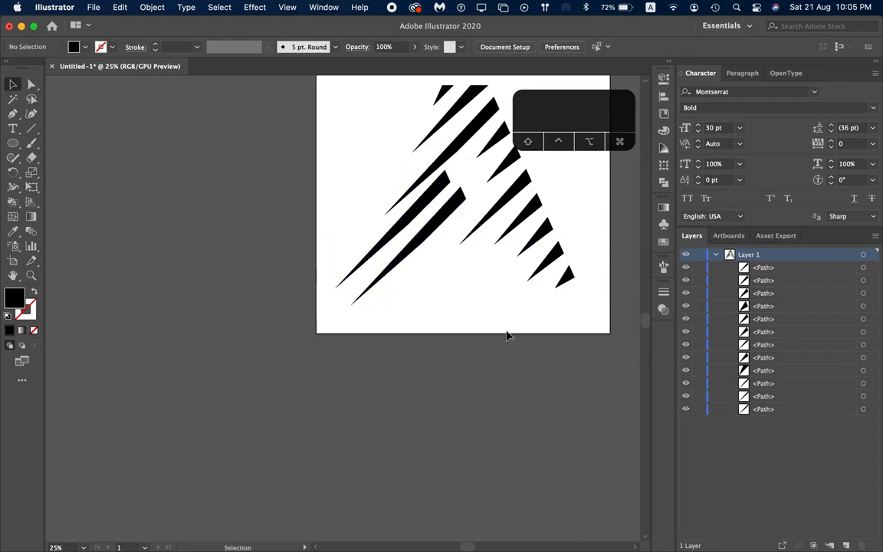
Step: Reposition the two stripe copies in the left leg, nudging the upper copy up and left until the gaps look even, then deselect
key(super+minus)
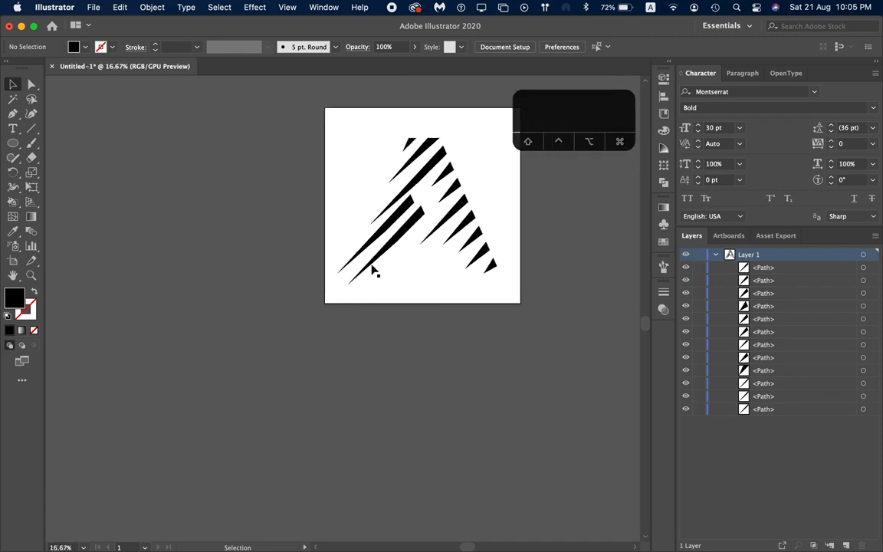
click(410, 222)
drag(411, 222, 392, 225)
key(super+z)
click(392, 222)
key(Up)
key(Up)
key(Up)
key(Up)
key(Up)
key(Up)
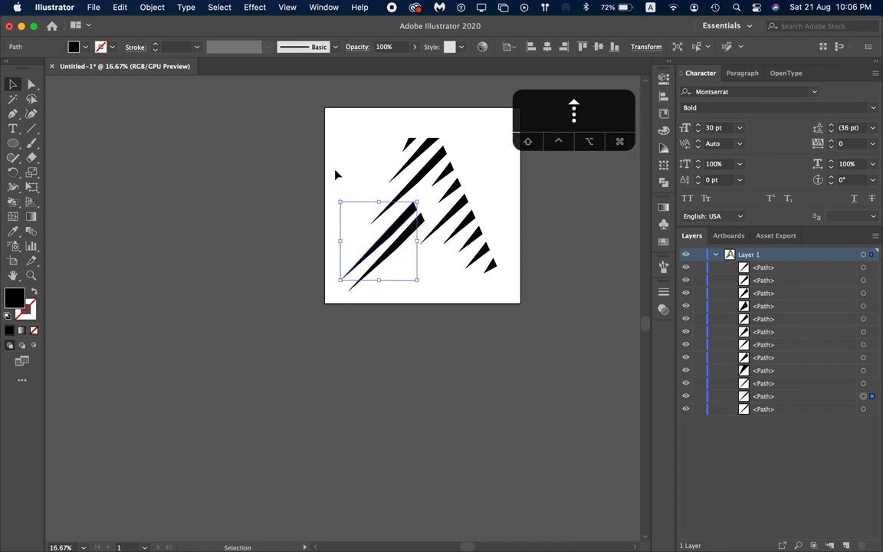
key(shift+Up)
key(shift+Up)
key(Left)
key(Left)
key(Left)
key(Left)
key(Left)
key(Left)
key(Left)
key(Left)
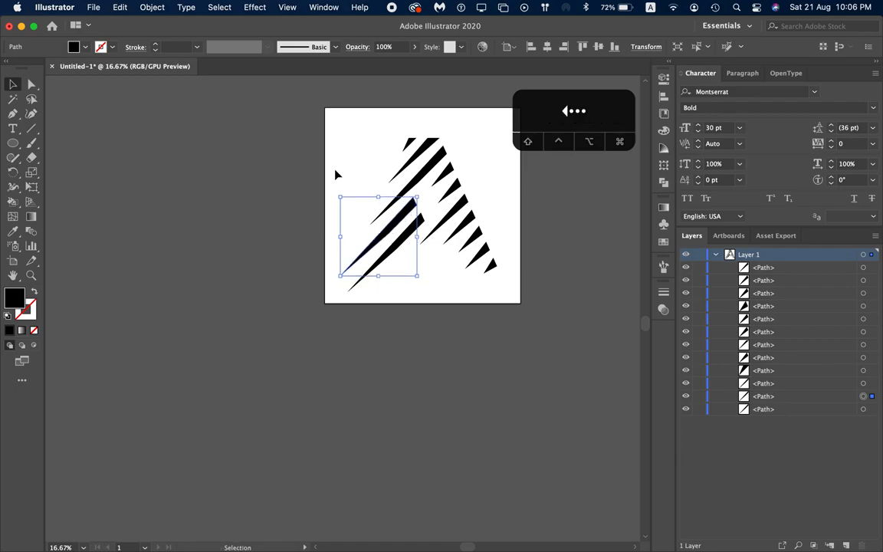
click(360, 153)
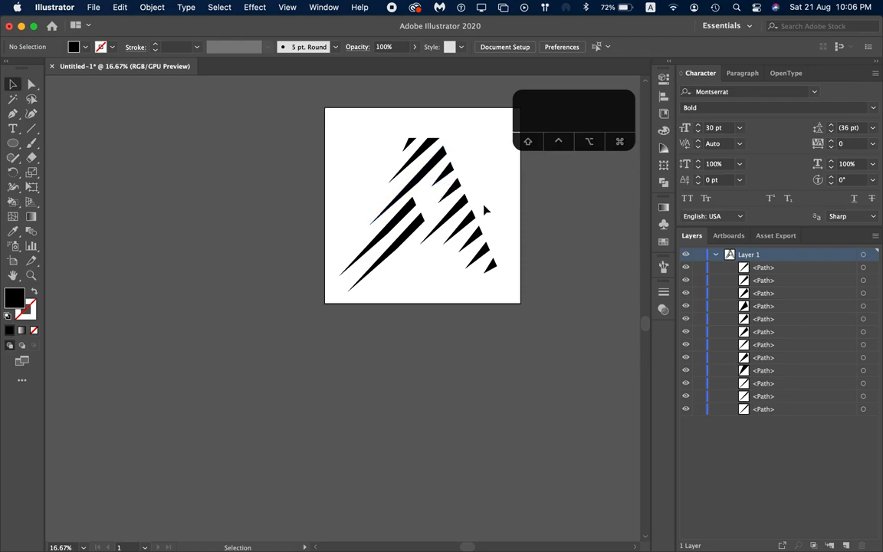
Step: Round the two outer corners of the lowest right-leg stripe to a 17.53 px radius and clear the selection
scroll(468, 184, right, 5)
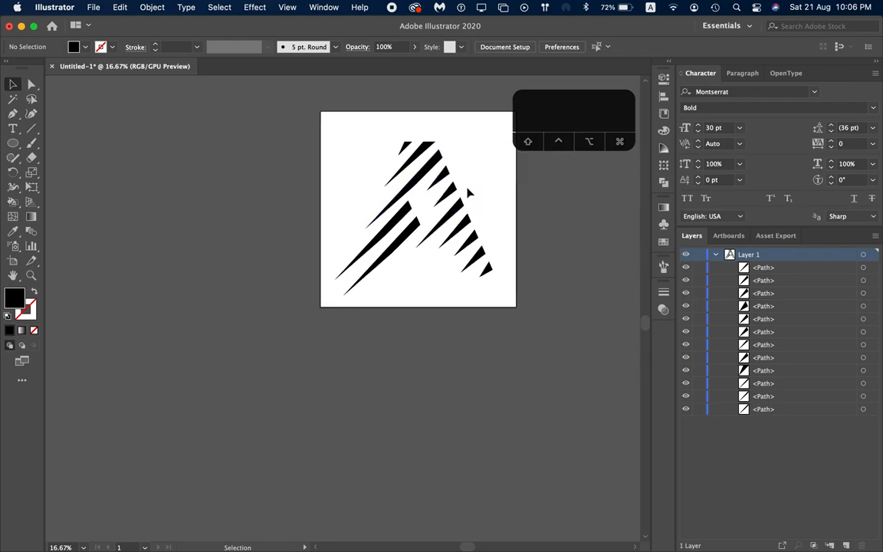
scroll(469, 192, up, 2)
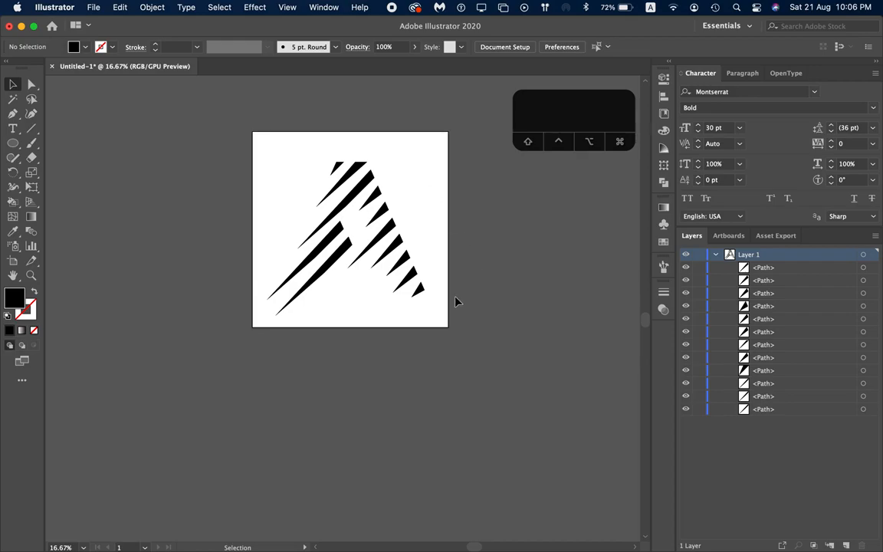
scroll(444, 295, up, 4)
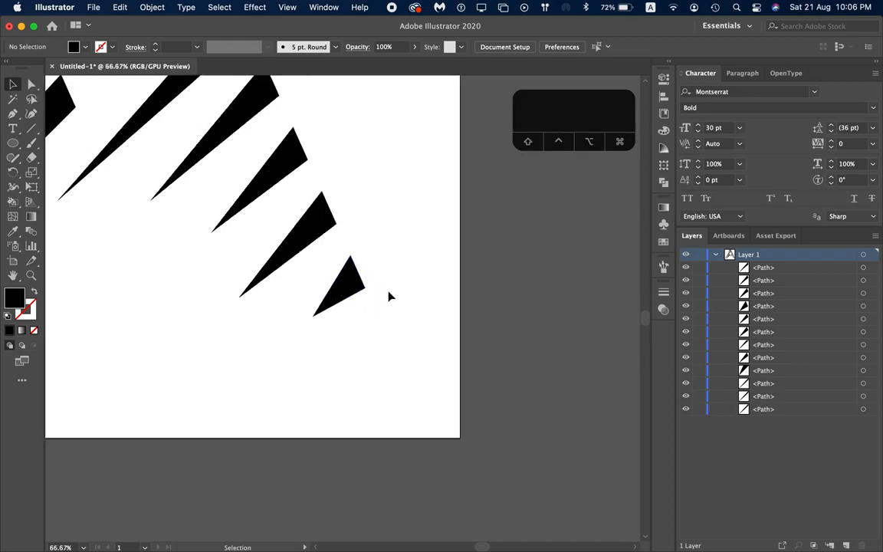
key(a)
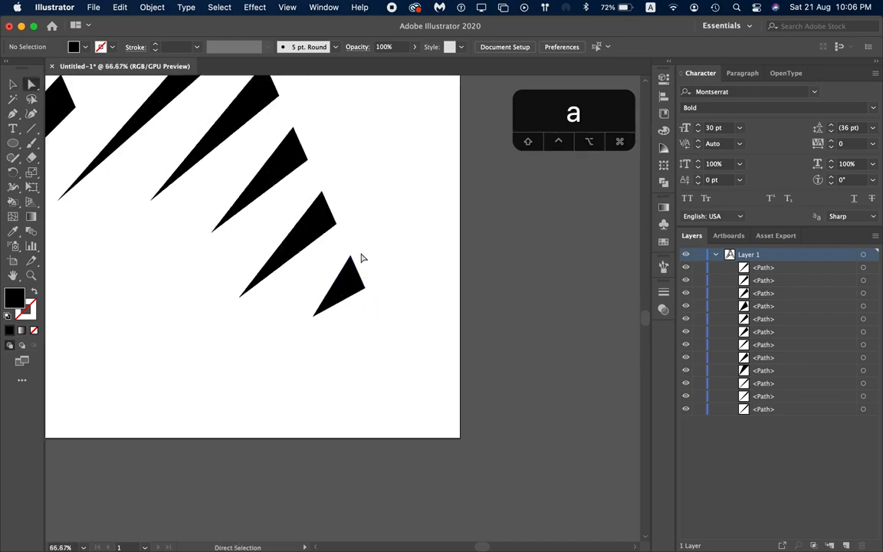
mouse_move(350, 256)
mouse_down()
mouse_move(287, 277)
mouse_move(322, 238)
mouse_move(350, 257)
mouse_up()
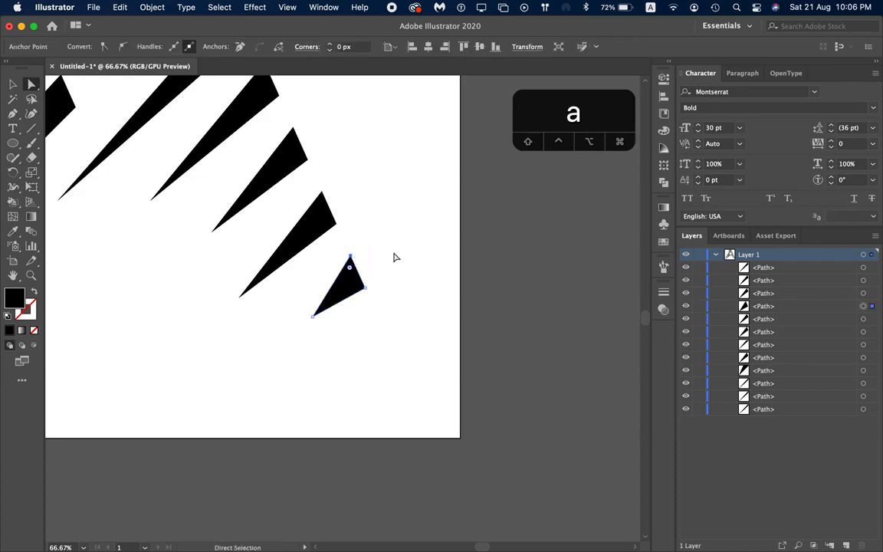
click(367, 289)
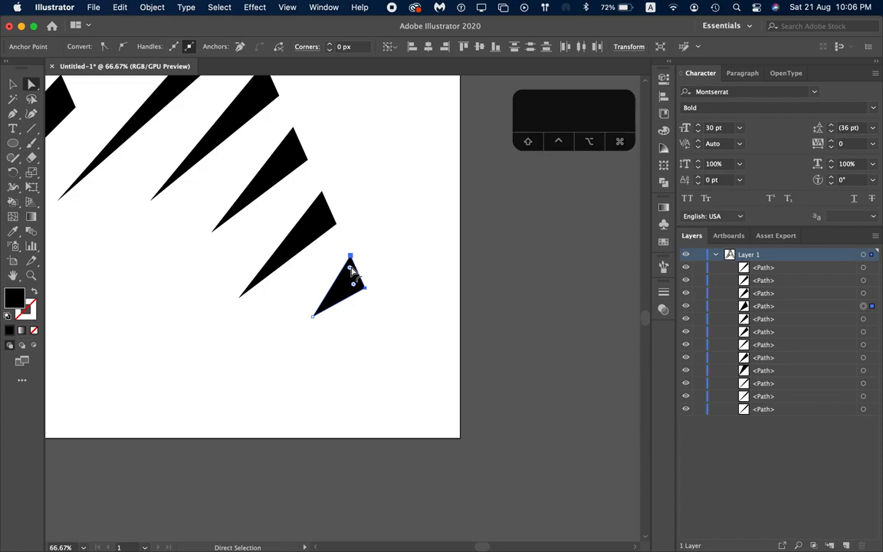
drag(351, 271, 343, 314)
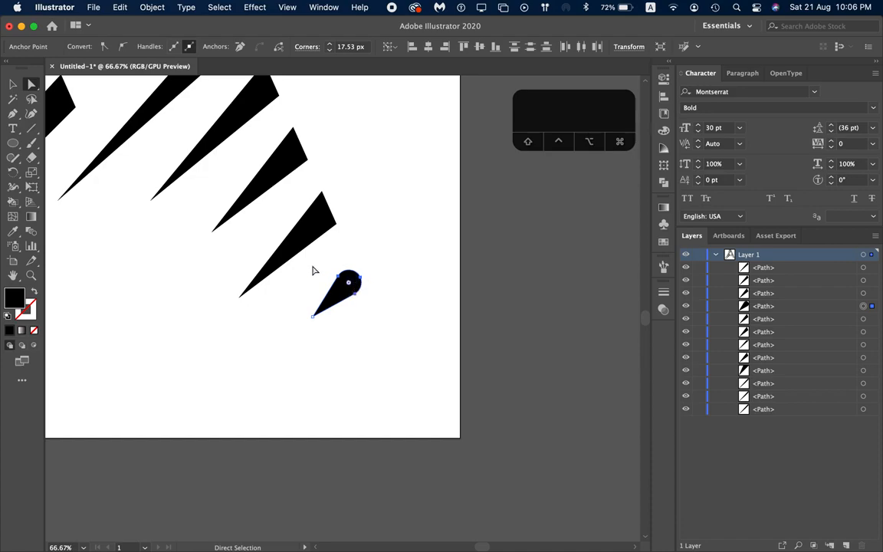
click(460, 445)
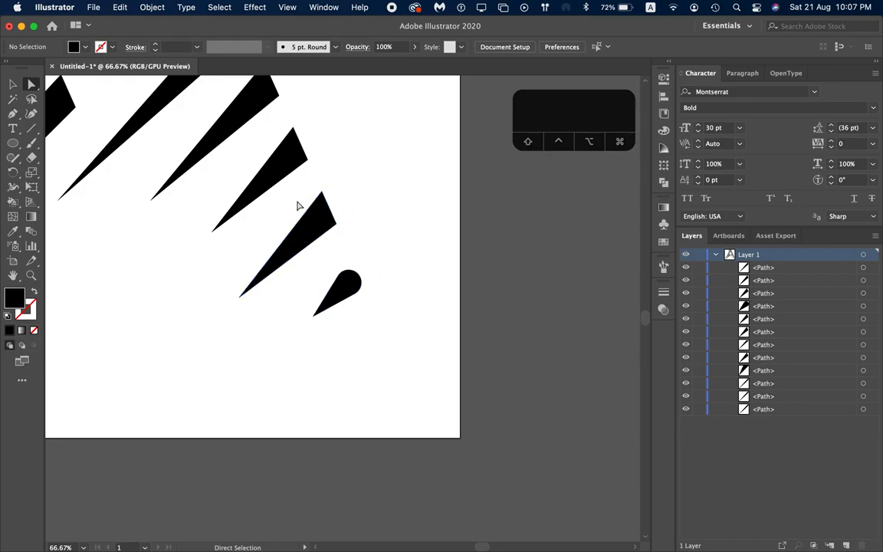
Step: Round the outer corners of the three right-leg stripes directly above the lowest one to full round ends, then deselect
drag(317, 192, 351, 240)
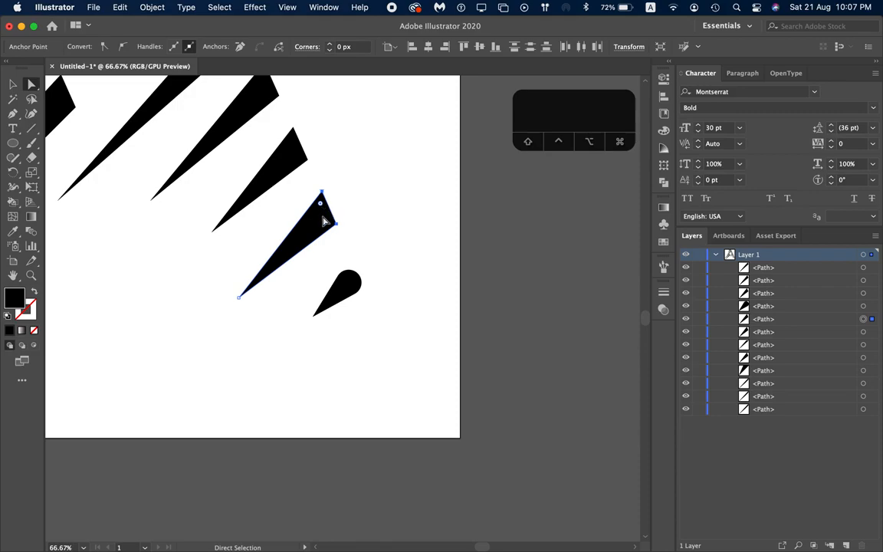
drag(320, 202, 314, 252)
click(360, 185)
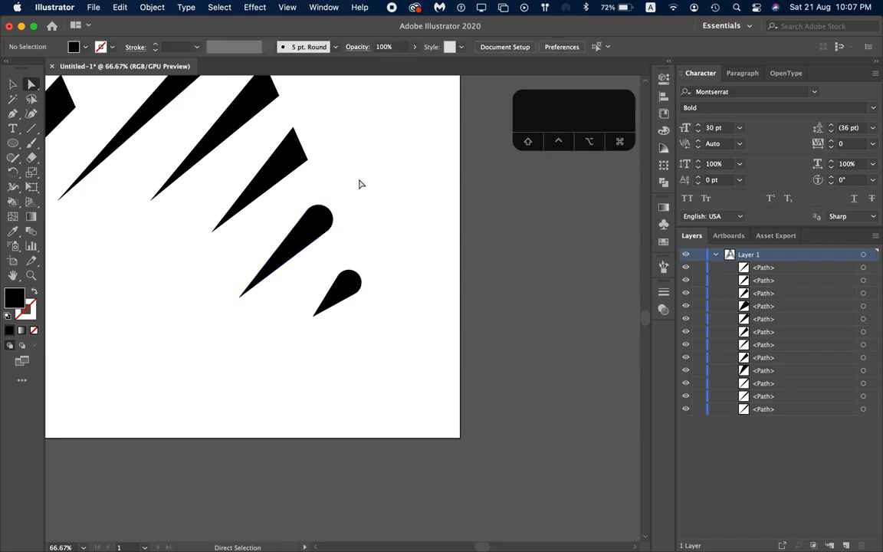
scroll(361, 184, up, 2)
drag(316, 201, 349, 257)
drag(320, 221, 285, 279)
click(338, 153)
drag(257, 125, 304, 196)
drag(291, 159, 245, 218)
click(343, 142)
Step: Try to round the outer end of the long stripe in the right leg, then undo the rounding
scroll(343, 146, left, 5)
scroll(343, 146, up, 3)
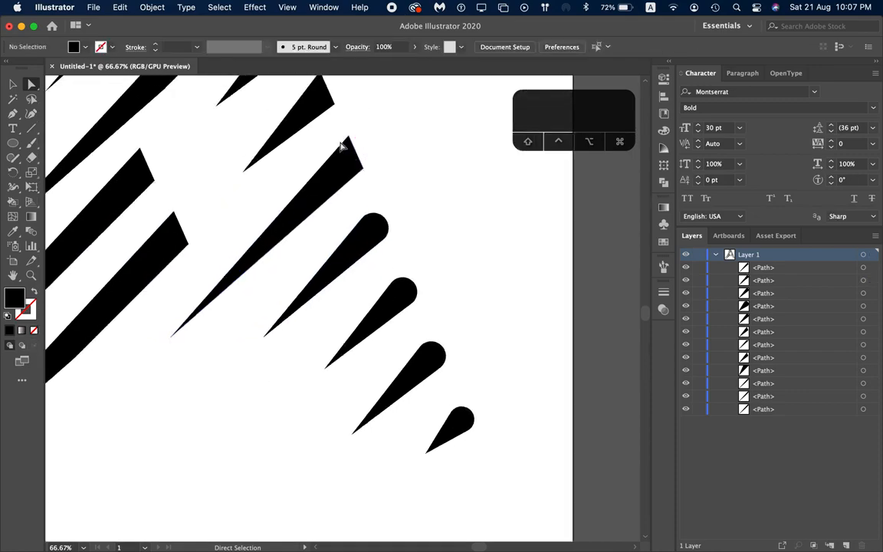
scroll(342, 146, left, 3)
scroll(342, 146, up, 2)
drag(339, 140, 383, 204)
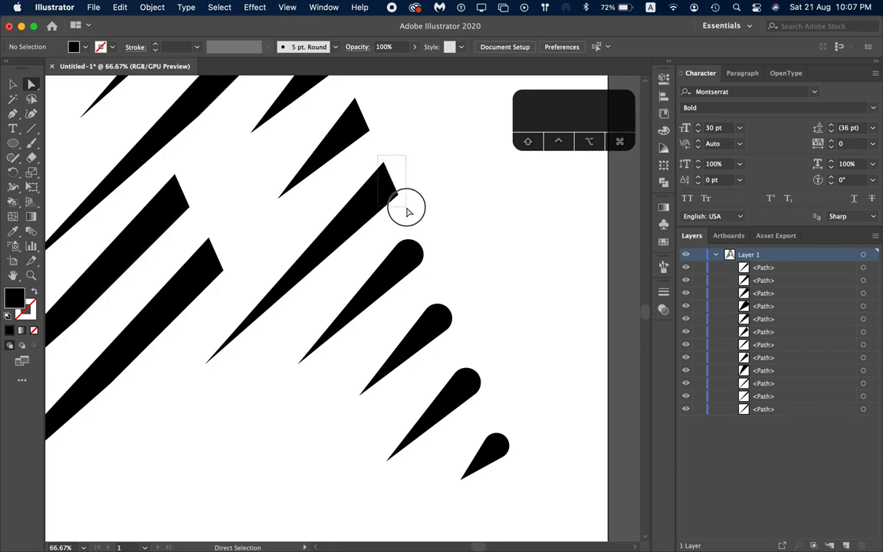
click(437, 161)
drag(377, 158, 313, 217)
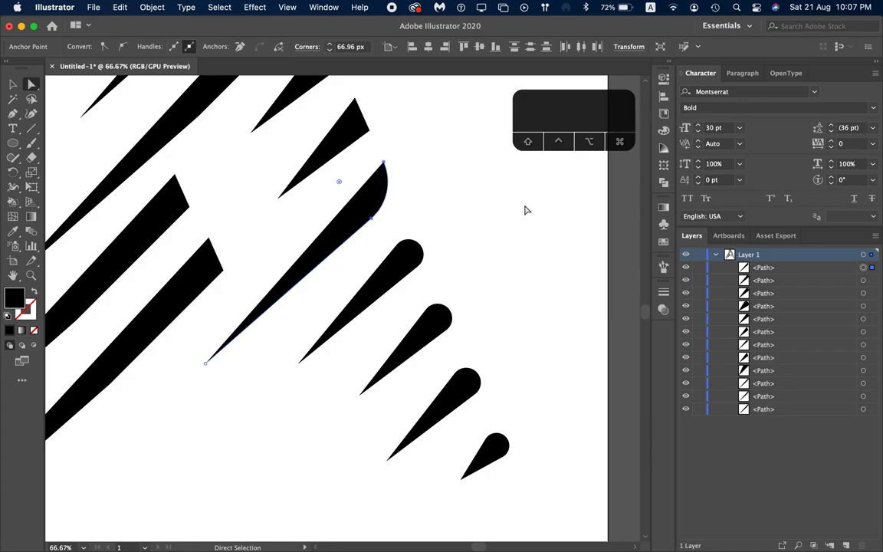
key(super+z)
click(410, 163)
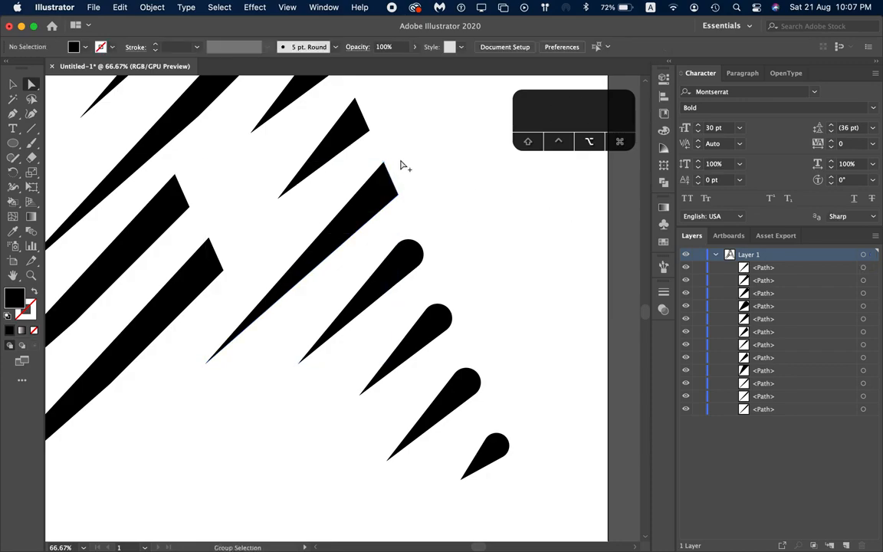
Step: Retry rounding the long right-leg stripe using its two individually selected outer anchors, then restore the square end and deselect
scroll(402, 166, up, 2)
click(362, 168)
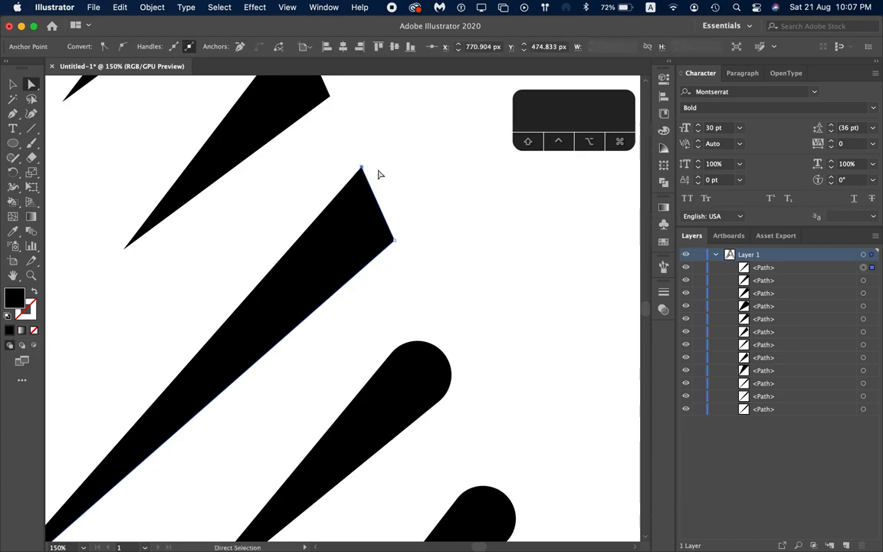
click(392, 241)
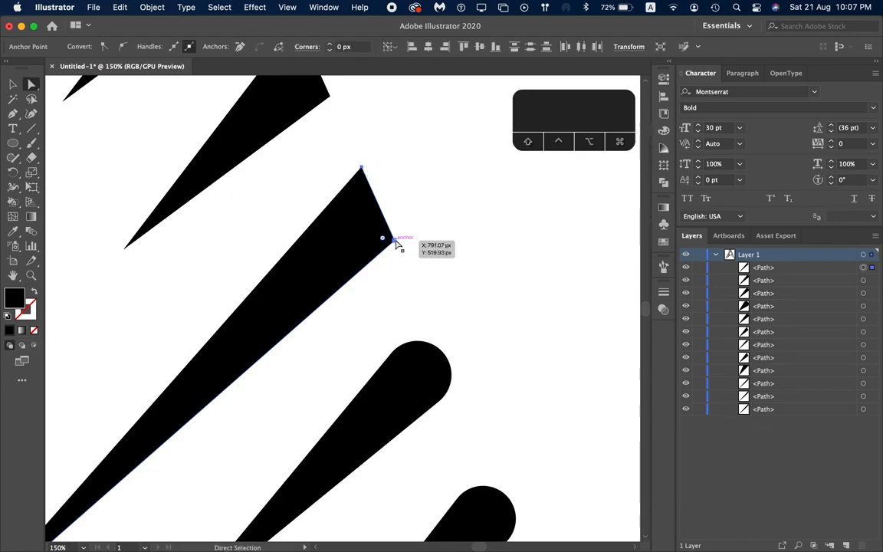
shift+click(362, 169)
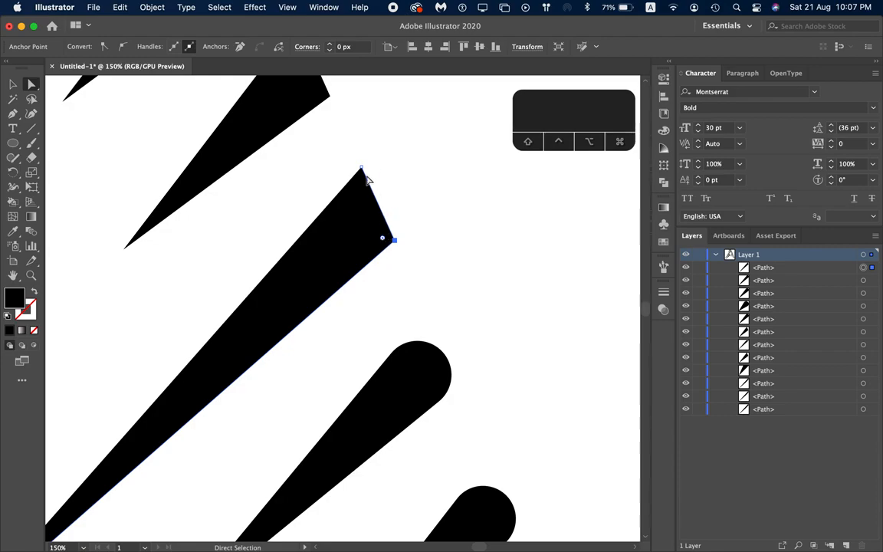
shift+click(363, 169)
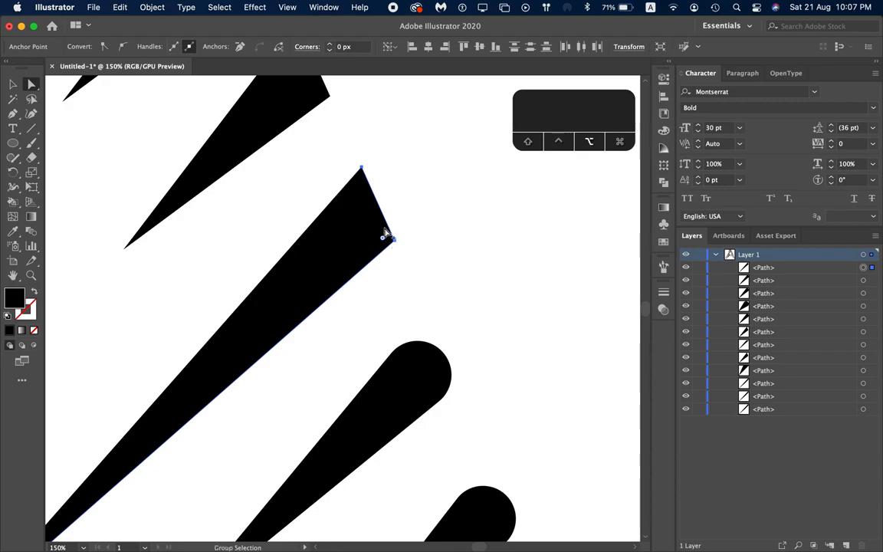
scroll(385, 234, down, 2)
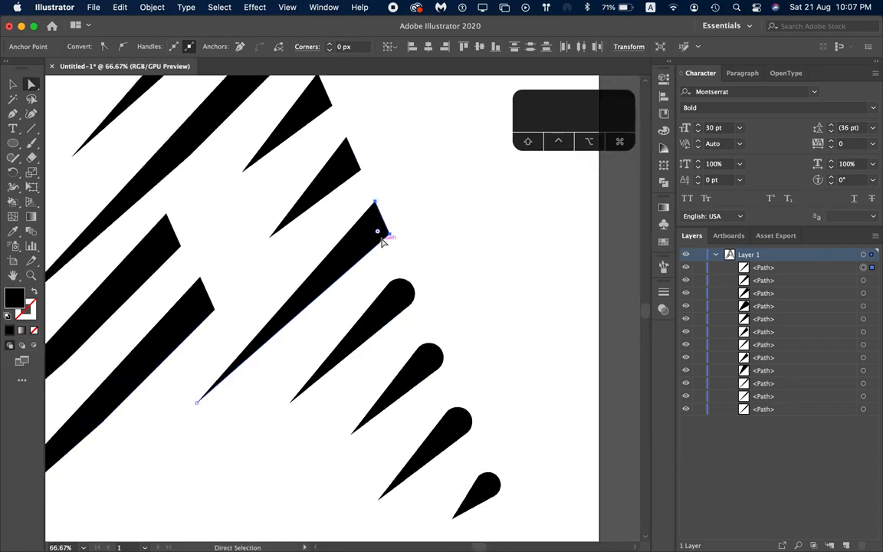
drag(377, 234, 286, 250)
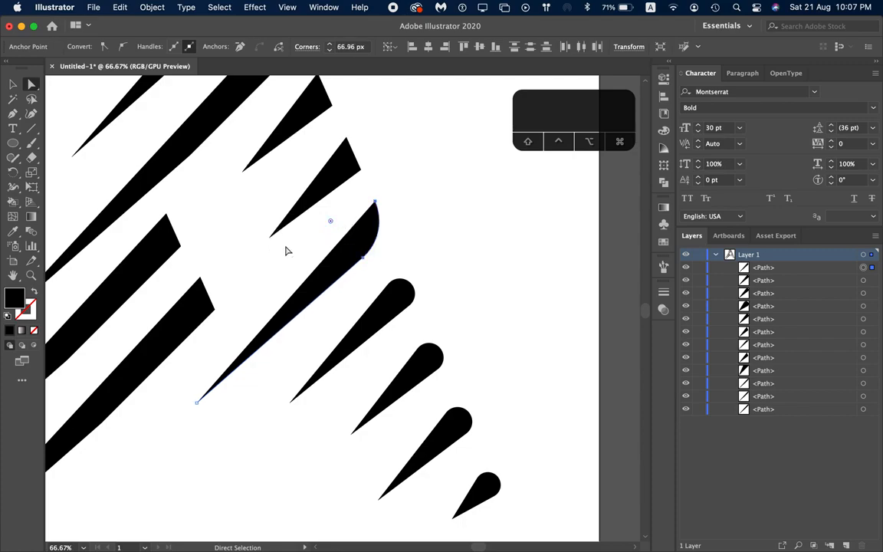
click(440, 243)
click(375, 201)
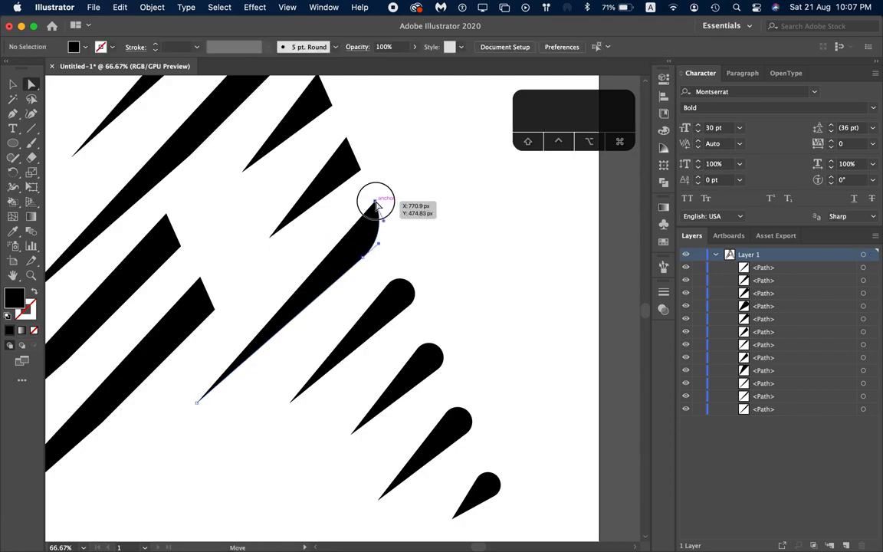
drag(330, 221, 460, 281)
click(440, 228)
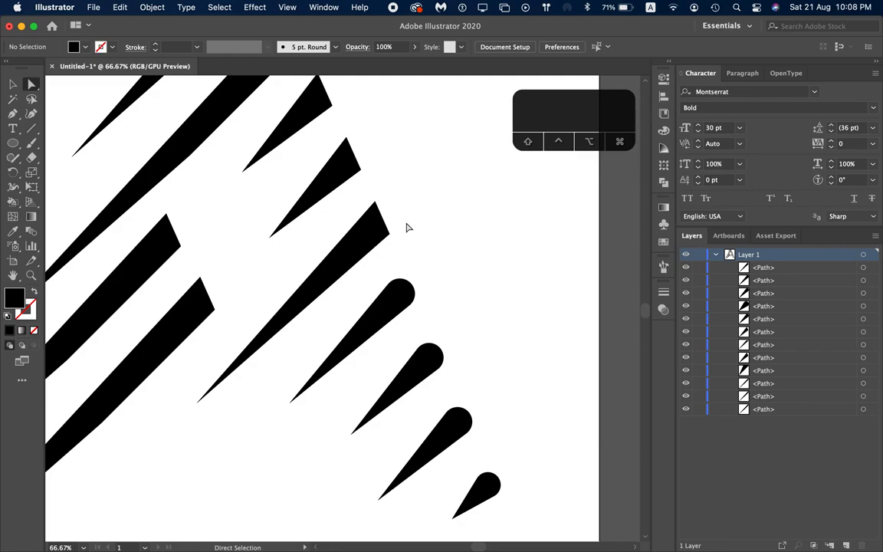
Step: Round the outer corners of the two short stripes above the long right-leg stripe and clear the selection
scroll(407, 226, down, 1)
scroll(407, 226, down, 1)
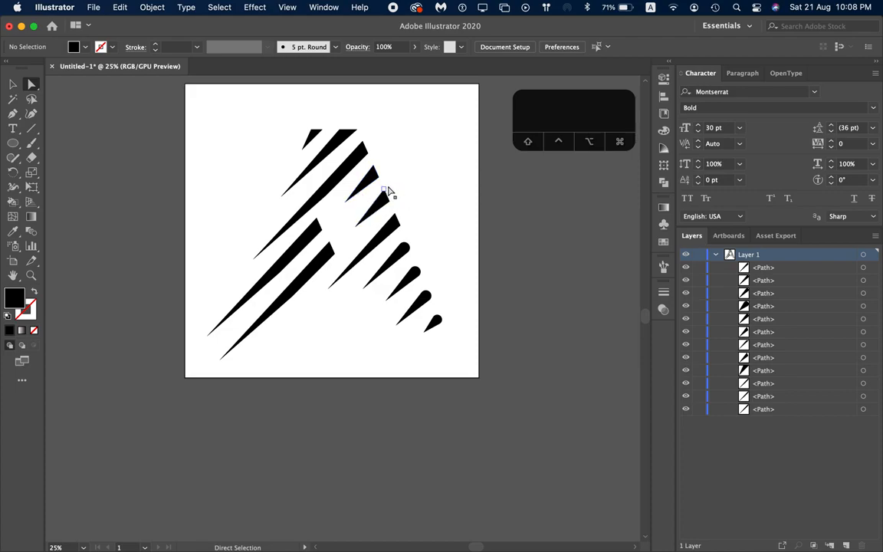
key(alt)
scroll(389, 193, up, 3)
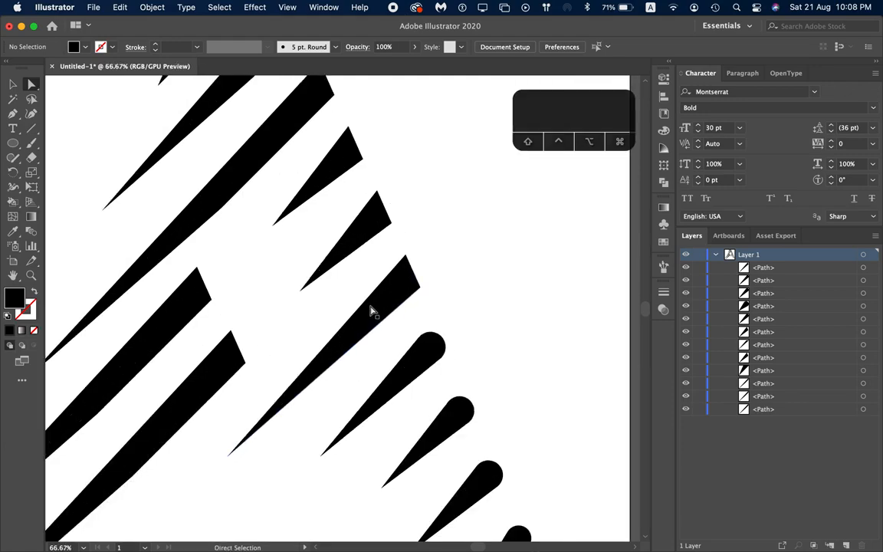
drag(369, 185, 470, 229)
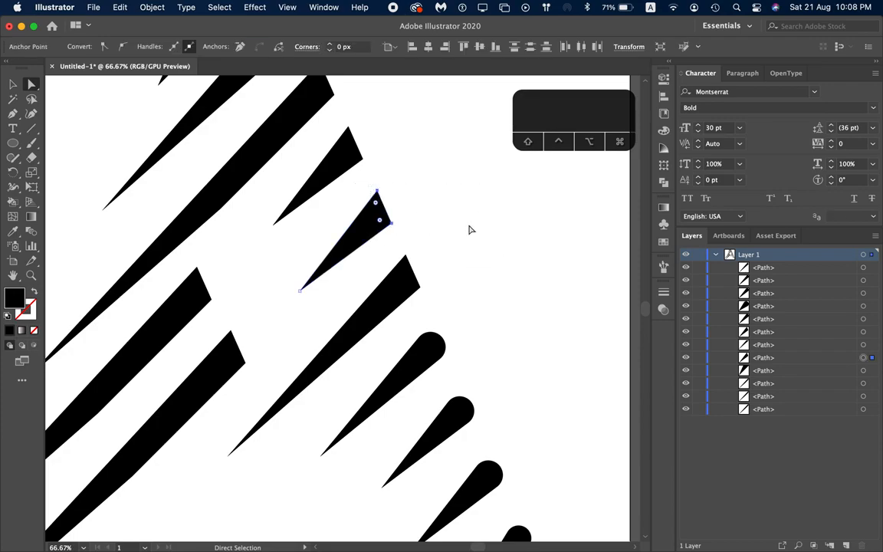
drag(376, 201, 356, 253)
click(401, 177)
scroll(402, 175, up, 2)
scroll(403, 174, left, 3)
drag(403, 154, 348, 286)
click(459, 173)
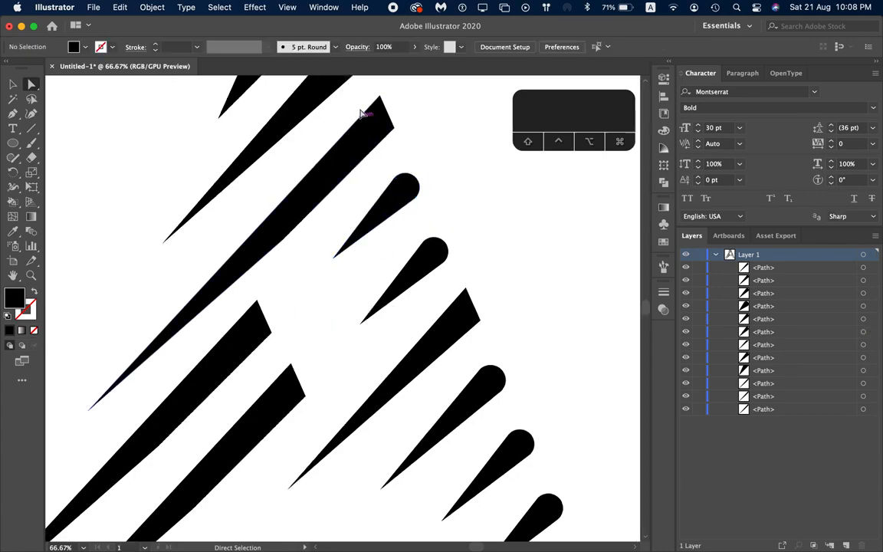
Step: Round both outer corners of the third stripe from the top of the A, then deselect
scroll(371, 131, up, 1)
scroll(371, 134, up, 2)
drag(374, 139, 409, 201)
drag(379, 163, 333, 253)
click(300, 110)
Step: Round the flat upper ends of the two topmost stripes, using a 21.06 px radius on the longer one, then deselect
drag(380, 119, 428, 128)
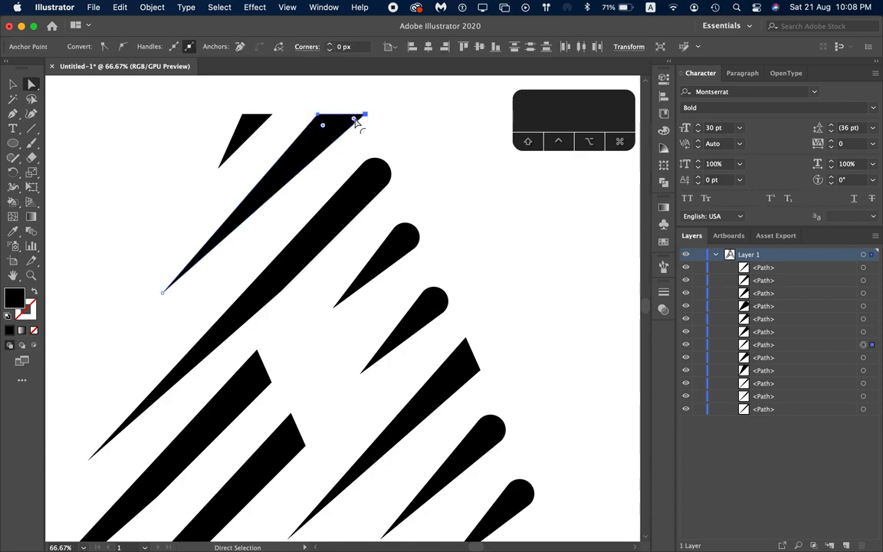
drag(354, 121, 289, 153)
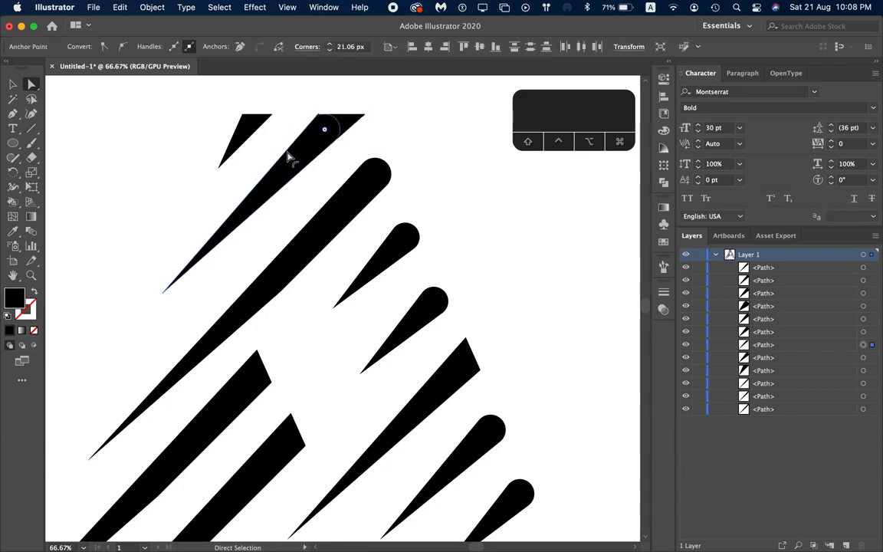
click(393, 140)
drag(230, 104, 170, 160)
click(170, 160)
Step: Round the outer ends of the two long left-leg stripes to a 22.42 px radius and clear the selection
scroll(171, 159, down, 3)
scroll(170, 159, down, 1)
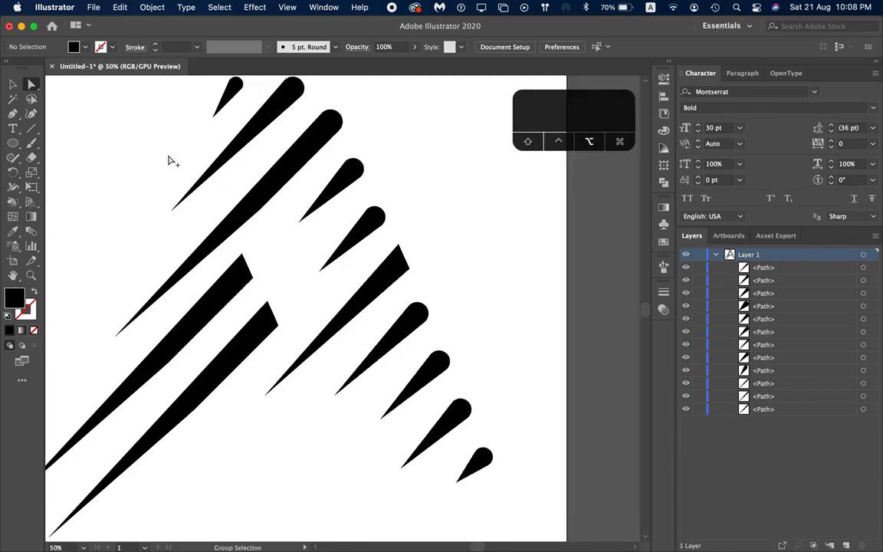
drag(235, 248, 210, 316)
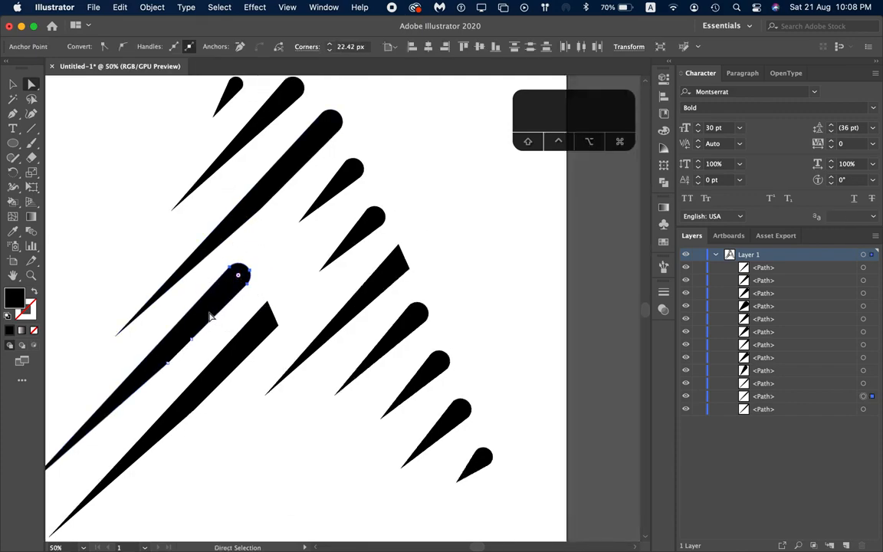
click(276, 289)
drag(263, 294, 219, 377)
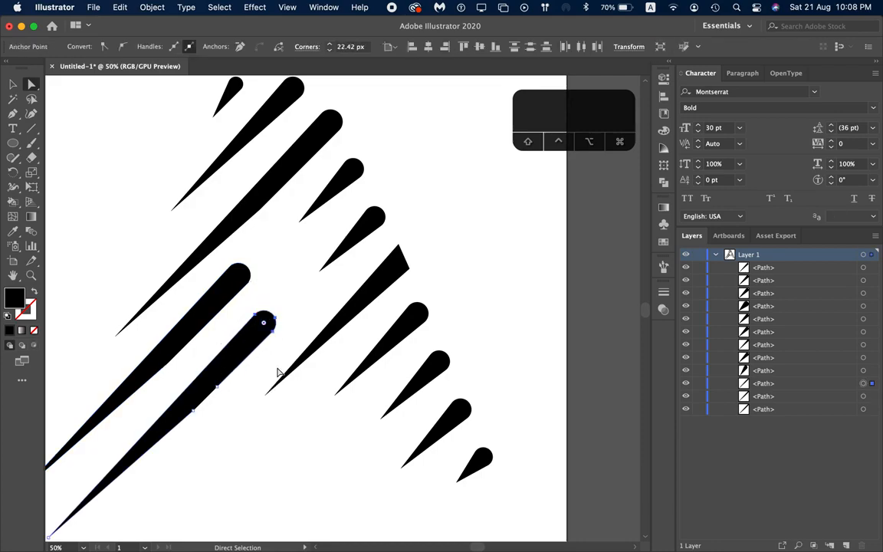
click(389, 298)
Step: Replace the square-ended long stripe in the right leg with a duplicate of the rounded second stripe from the top
key(v)
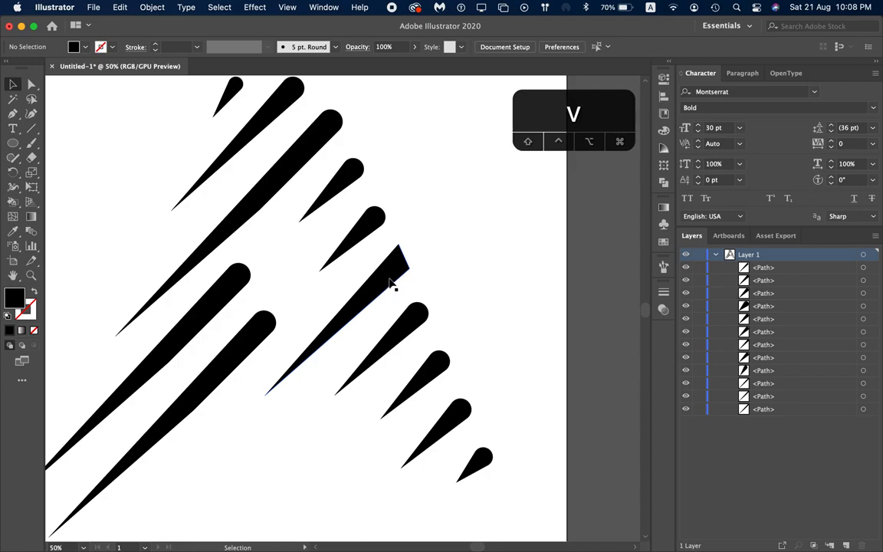
click(388, 262)
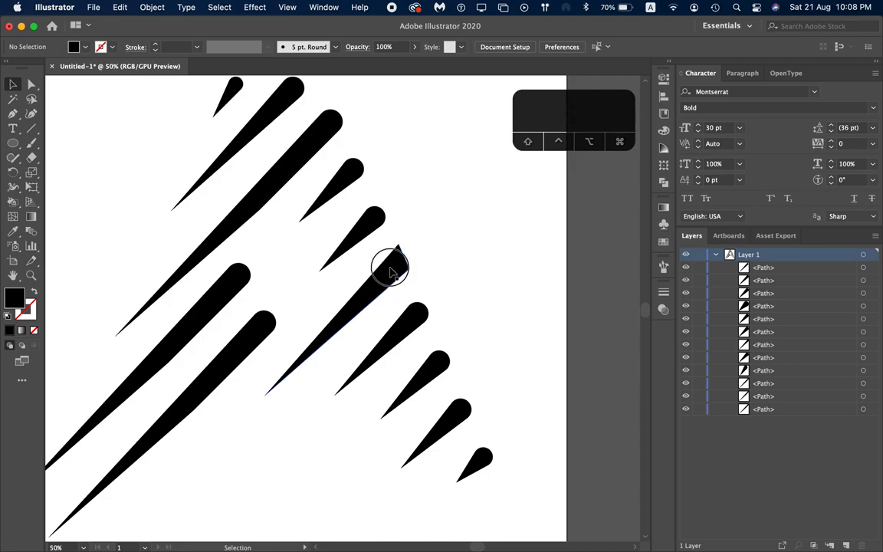
click(276, 103)
drag(276, 103, 392, 264)
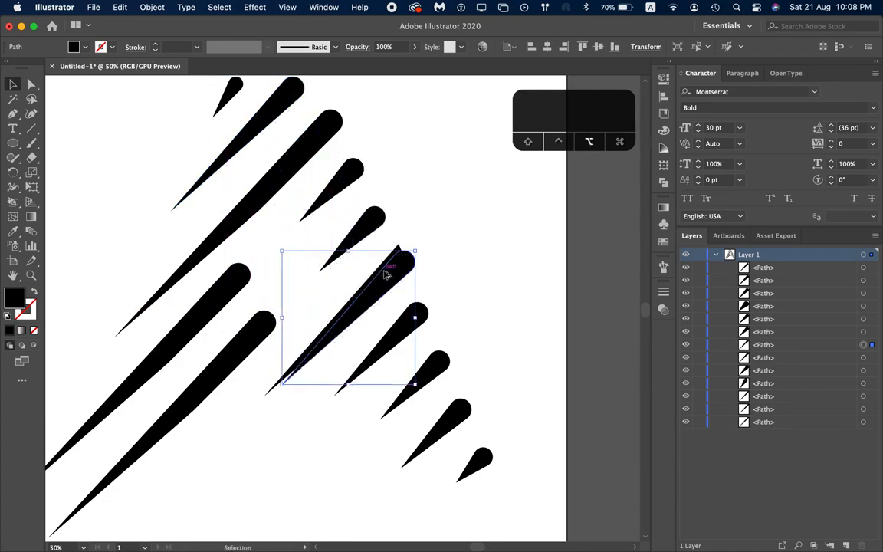
click(426, 237)
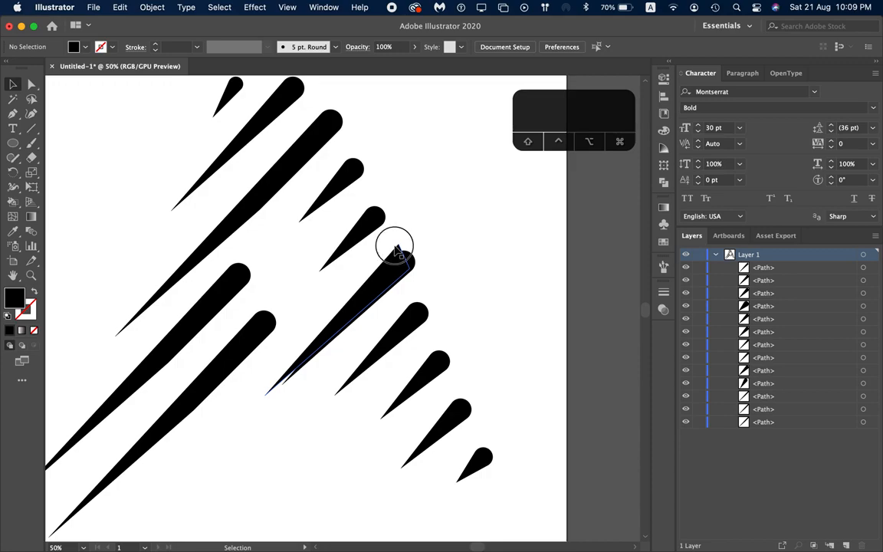
click(398, 254)
key(BackSpace)
Step: Nudge the duplicated stripe down and left until it lines up evenly with the other right-leg stripes, then deselect
click(405, 261)
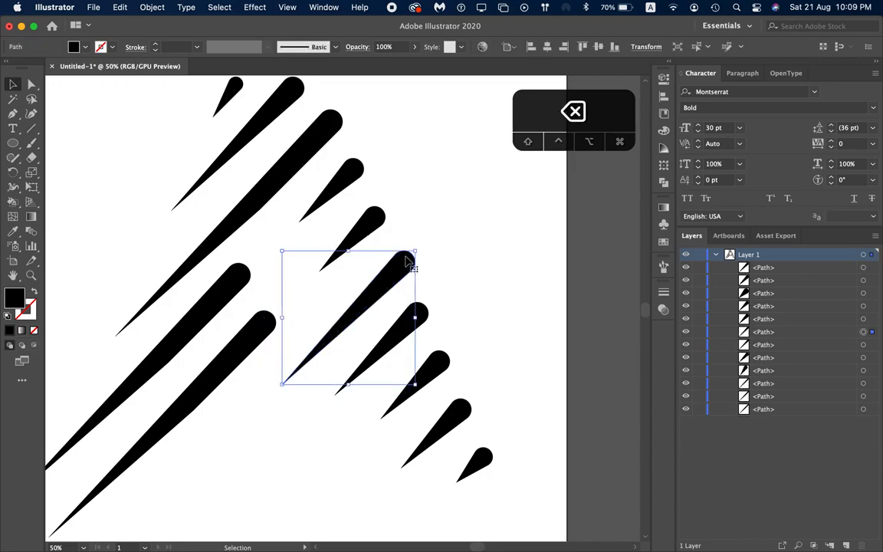
mouse_move(405, 262)
mouse_down()
mouse_move(396, 247)
mouse_move(405, 259)
mouse_up()
key(Down)
key(Down)
key(Down)
key(Left)
key(Down)
key(Down)
key(Left)
key(Up)
key(Up)
key(Left)
key(Left)
key(Left)
key(Left)
key(Left)
key(Left)
key(Down)
key(Down)
click(437, 237)
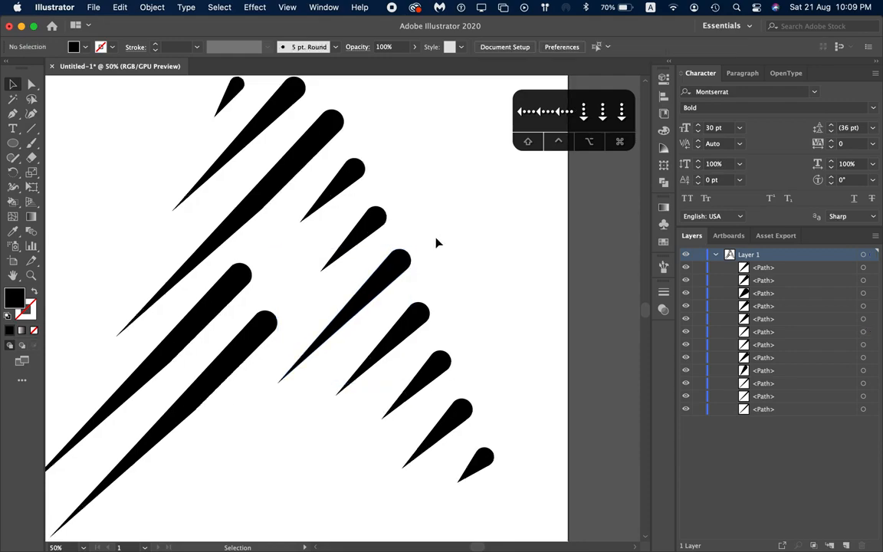
Step: Fill all stripes of the letter with a linear blue-to-transparent gradient at 0°, then clear the selection
scroll(441, 215, down, 2)
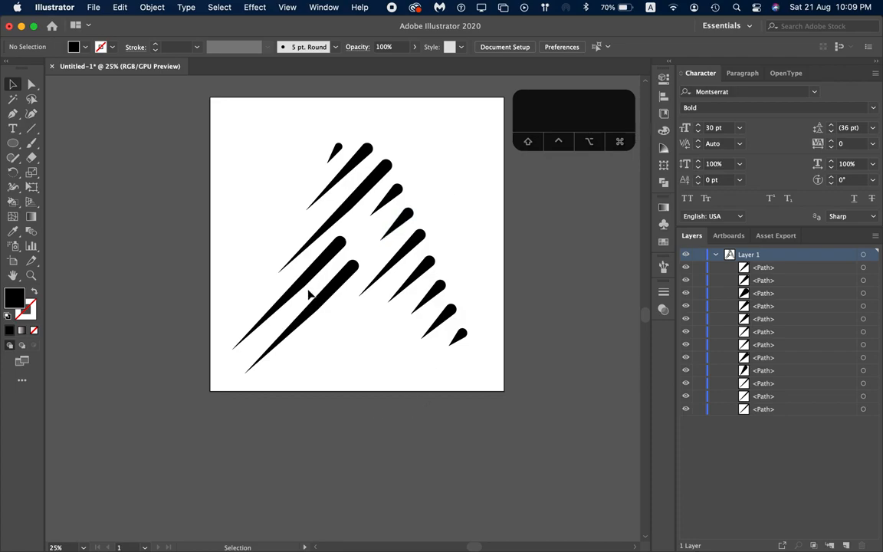
scroll(309, 295, right, 3)
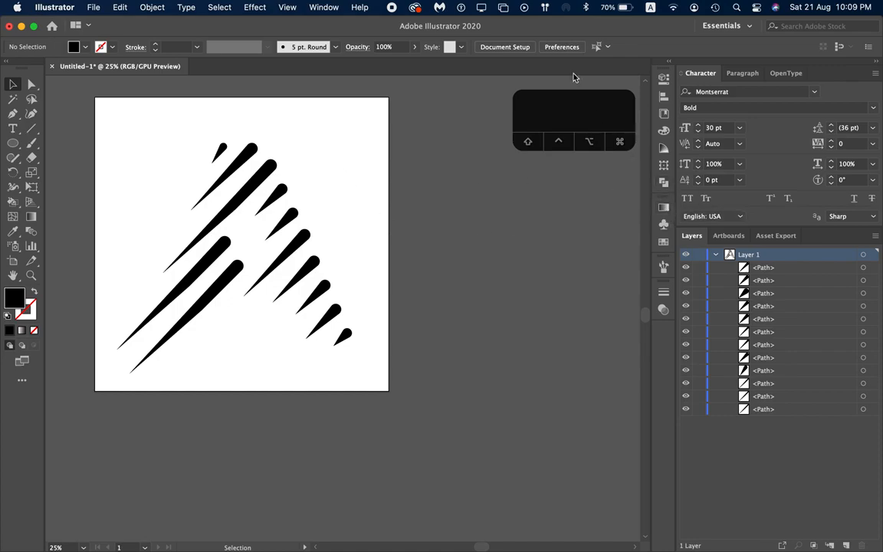
click(662, 209)
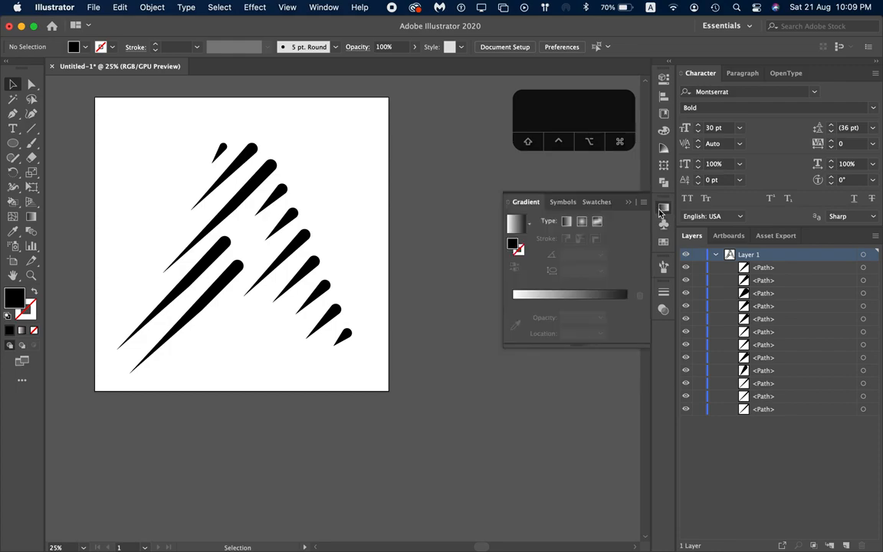
drag(180, 126, 355, 440)
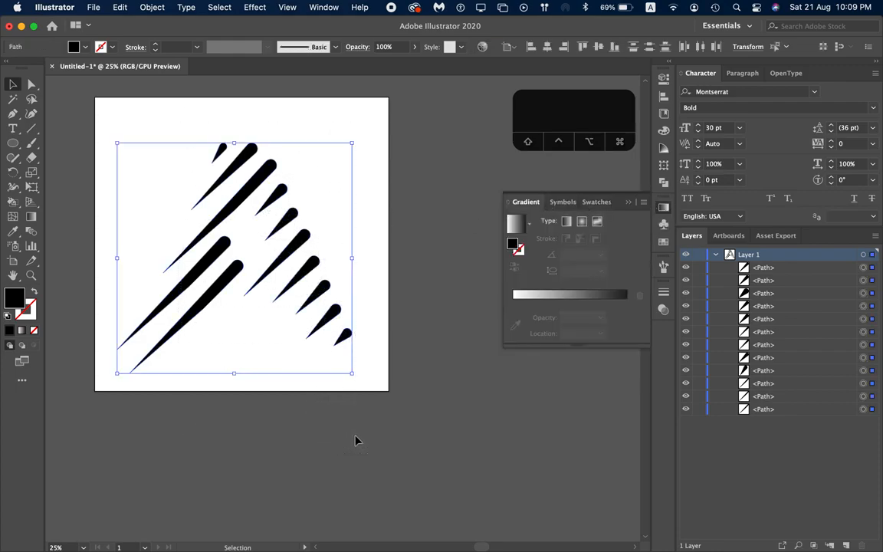
click(530, 228)
click(481, 289)
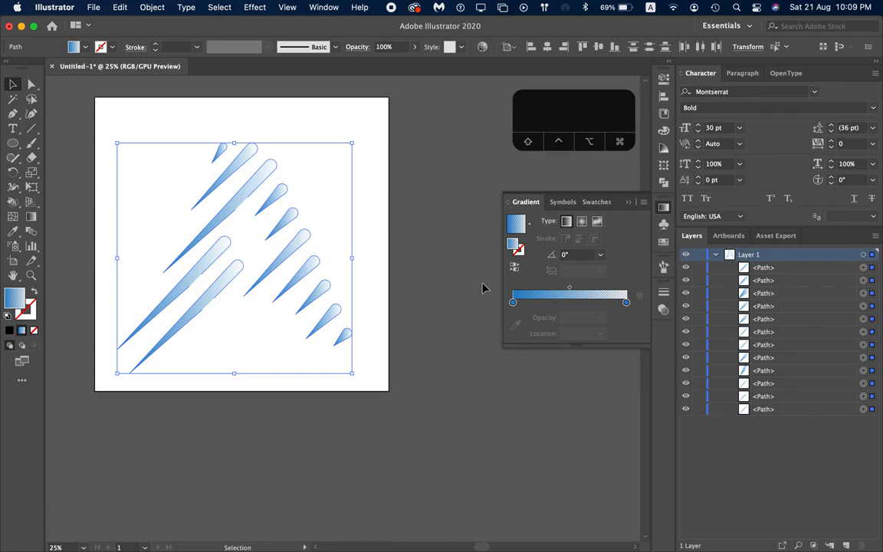
click(472, 276)
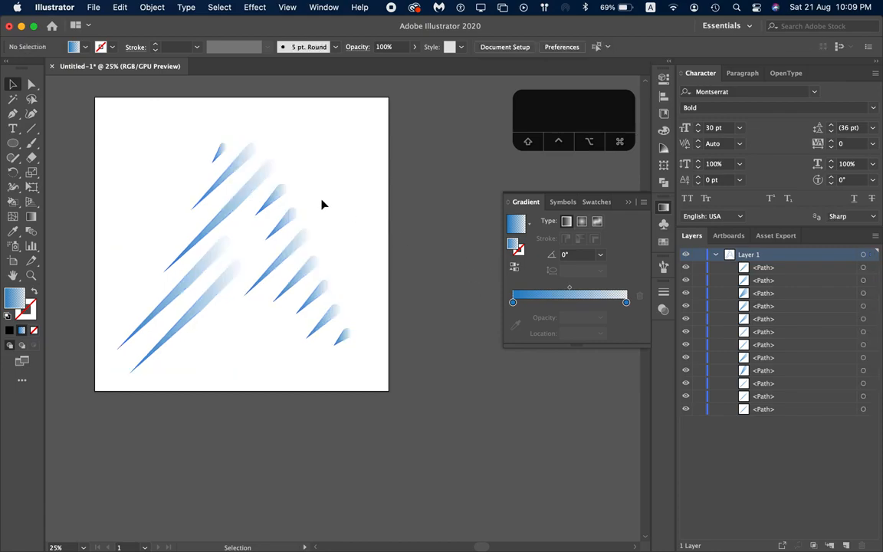
Step: Try a radial blue gradient fading to transparent black on all stripes, with the gradient midpoint at 67.23%
drag(172, 108, 375, 394)
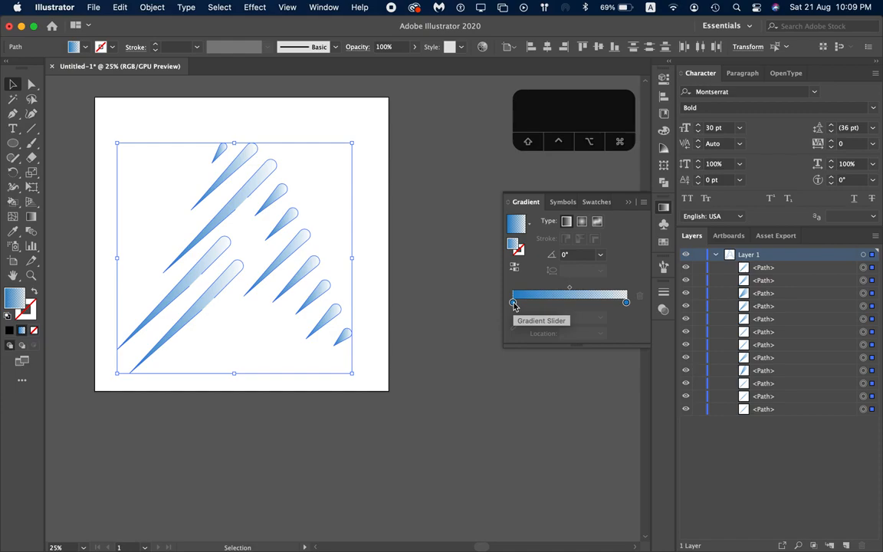
click(582, 221)
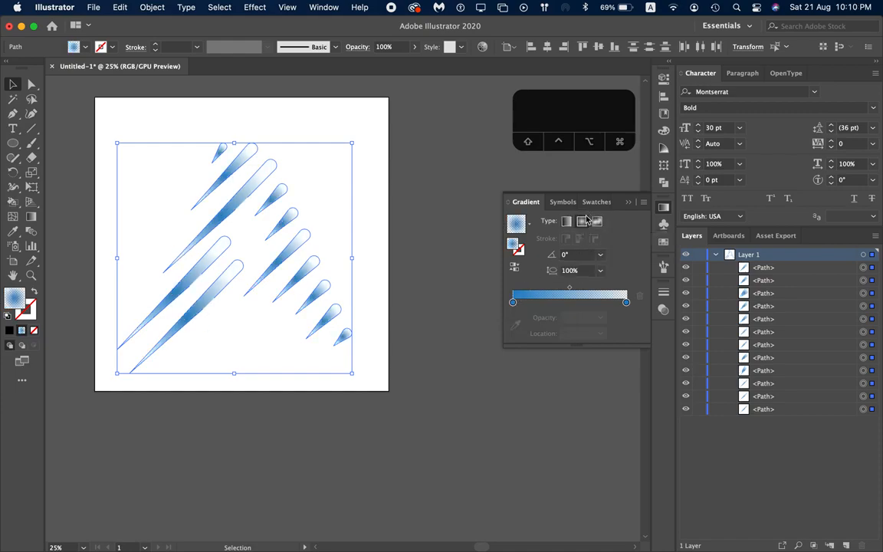
click(627, 303)
double_click(627, 303)
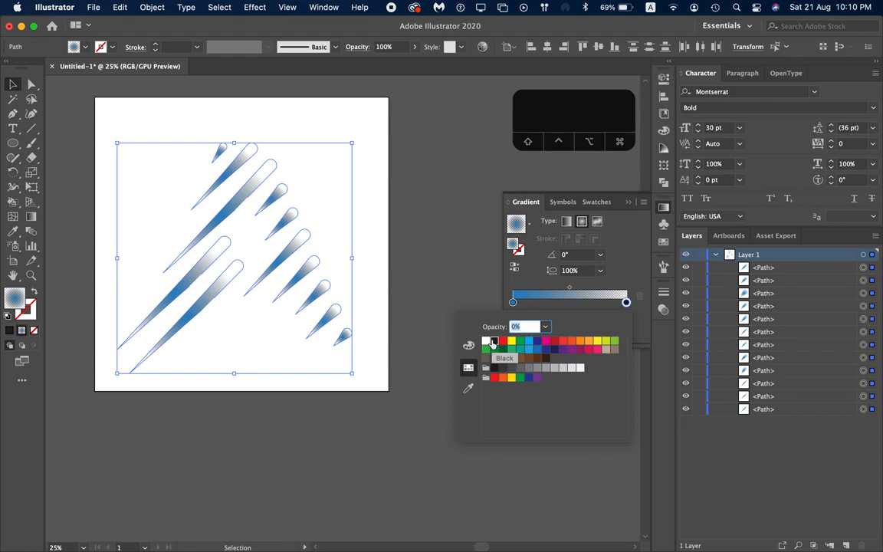
click(570, 295)
drag(569, 291, 588, 292)
click(433, 246)
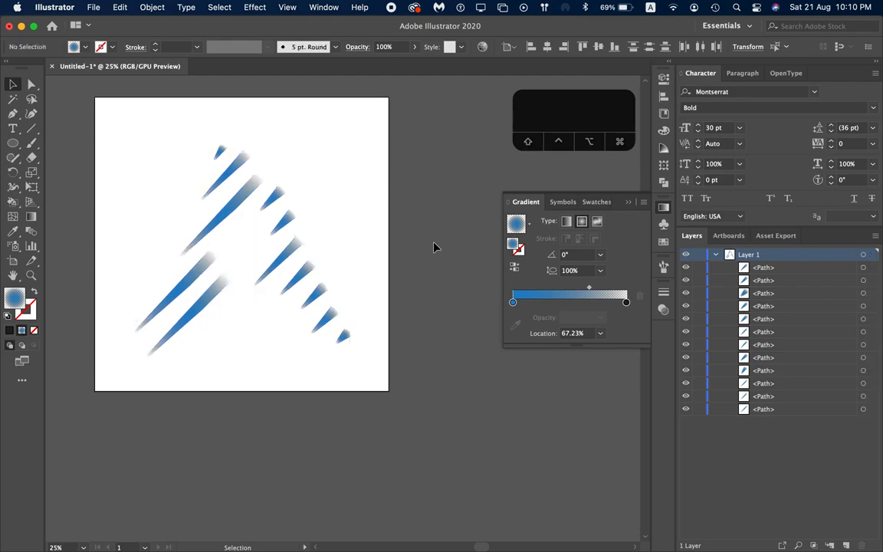
Step: Apply the Orange, Yellow gradient preset to all stripes, make it radial, and clear the selection
drag(153, 131, 391, 445)
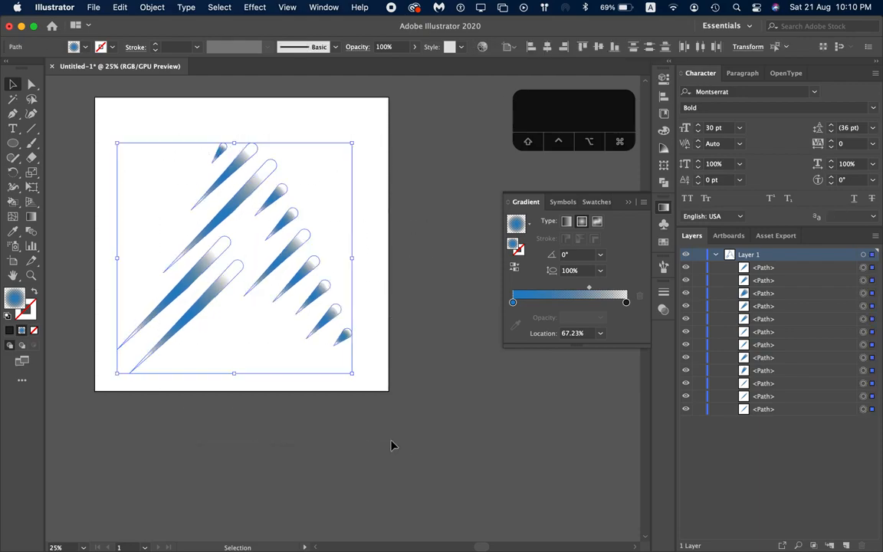
click(528, 222)
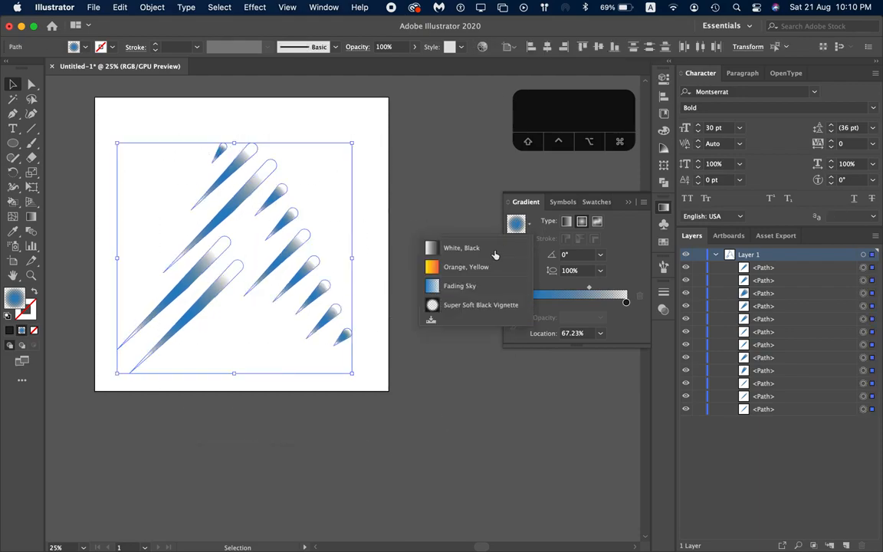
click(464, 267)
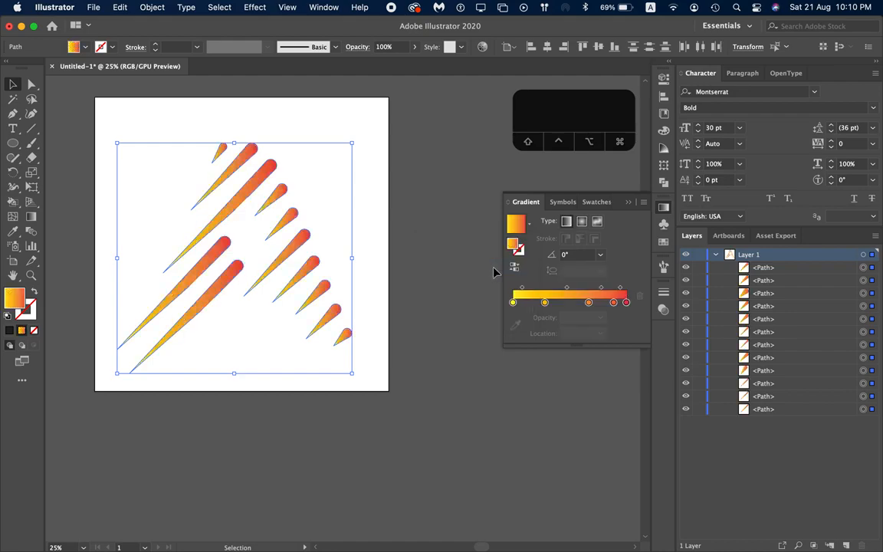
click(581, 222)
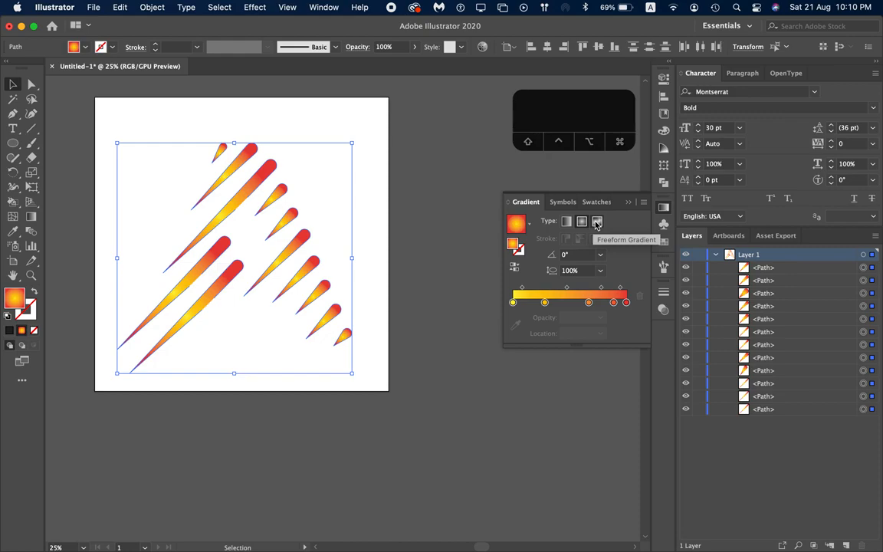
click(375, 164)
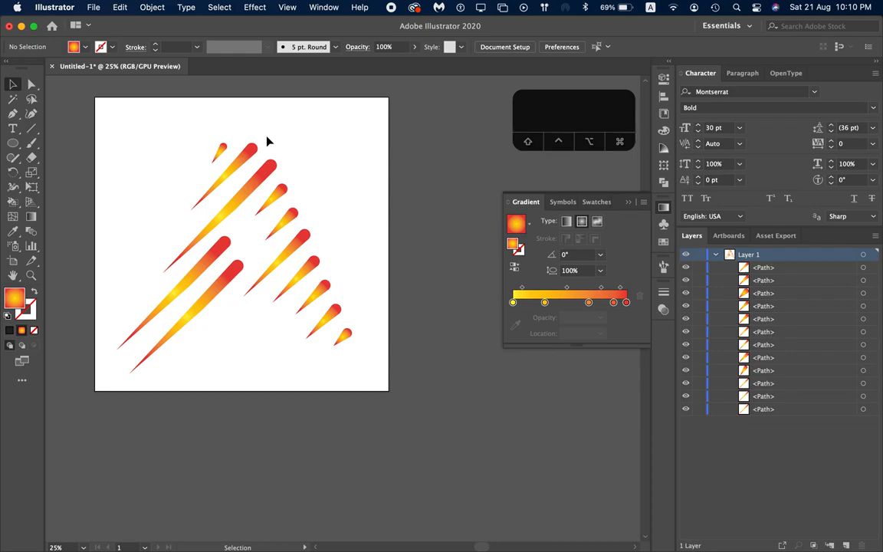
Step: Reverse the gradient on the second and third stripes from the top of the letter
click(261, 158)
drag(261, 158, 301, 186)
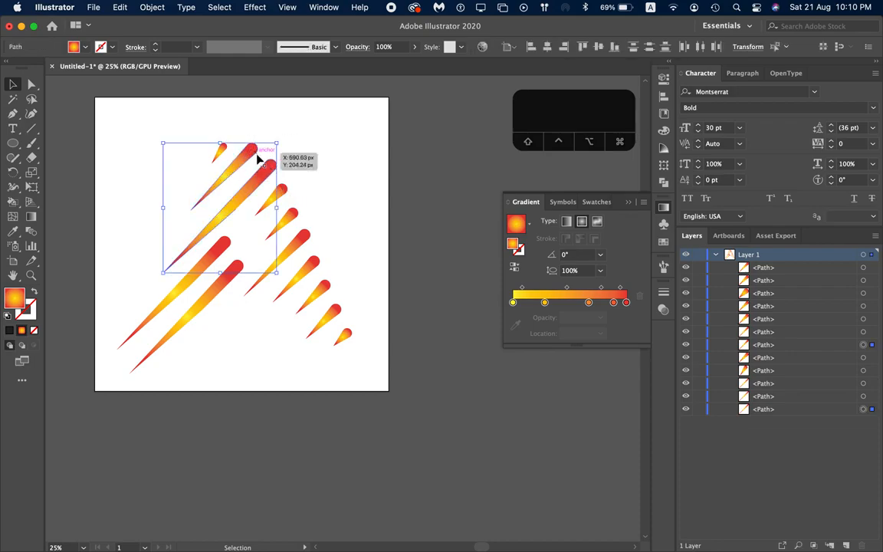
click(514, 268)
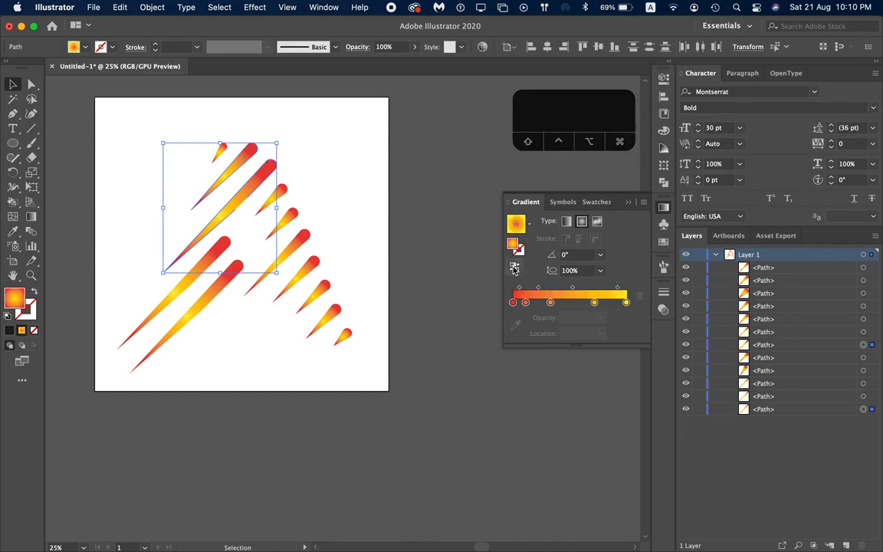
click(341, 155)
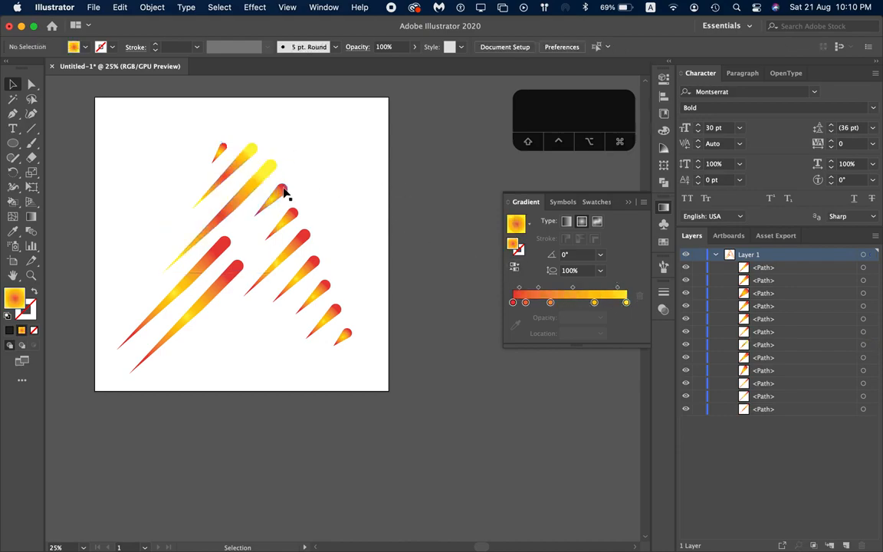
Step: Reverse the gradient on the second, third, fifth and sixth stripes of the right leg, counting from its short upper stripe
click(292, 221)
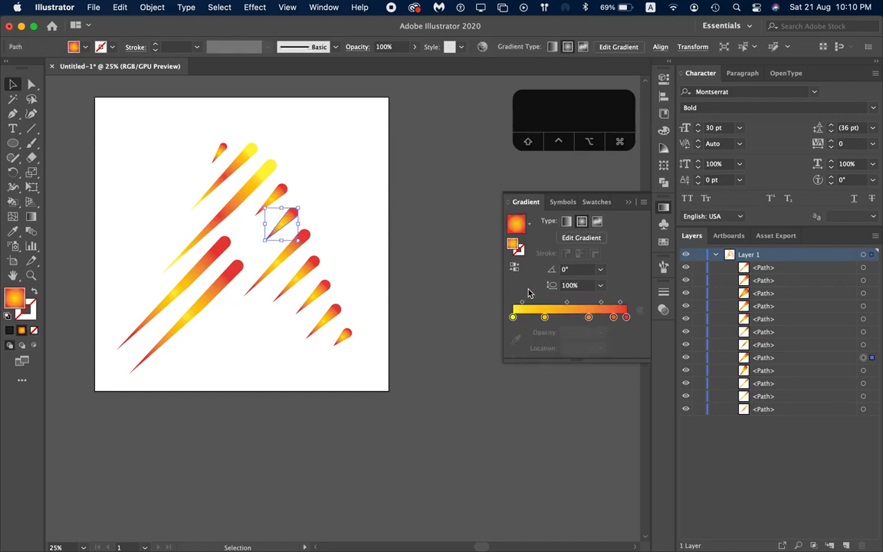
click(319, 240)
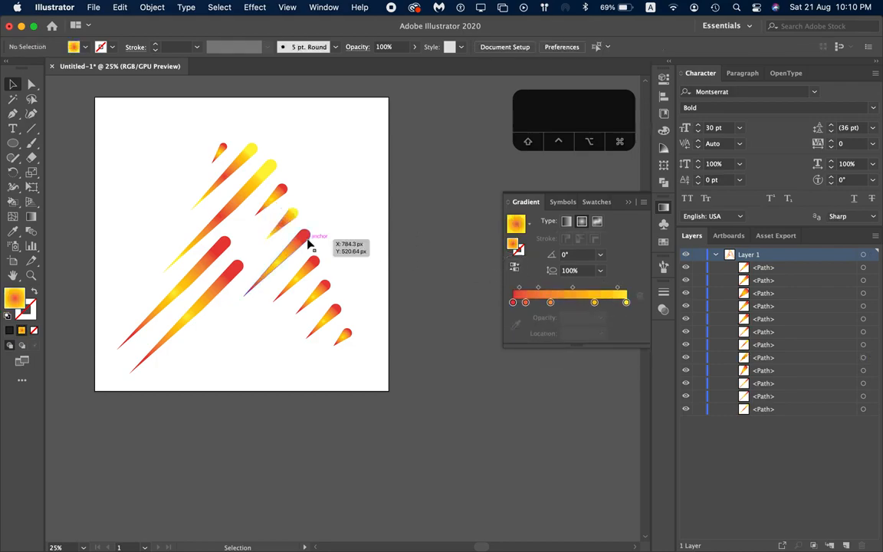
click(309, 241)
click(367, 266)
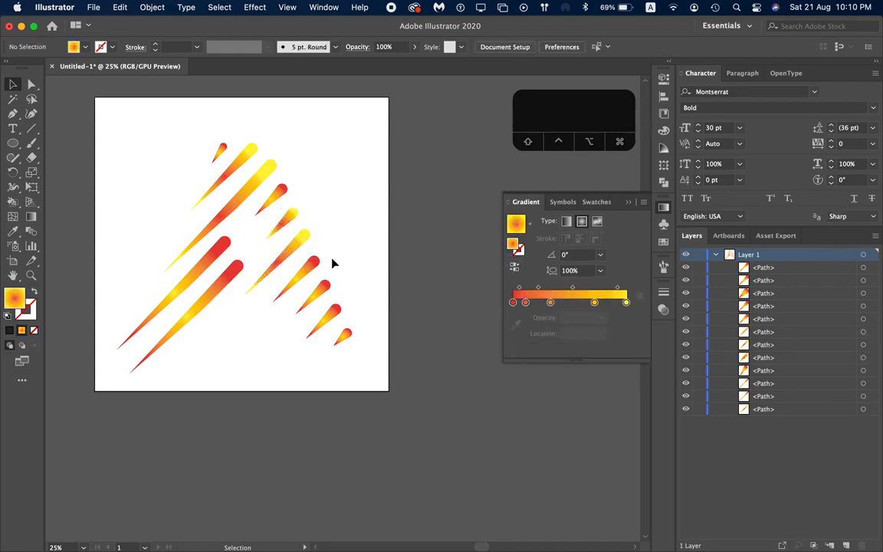
click(329, 292)
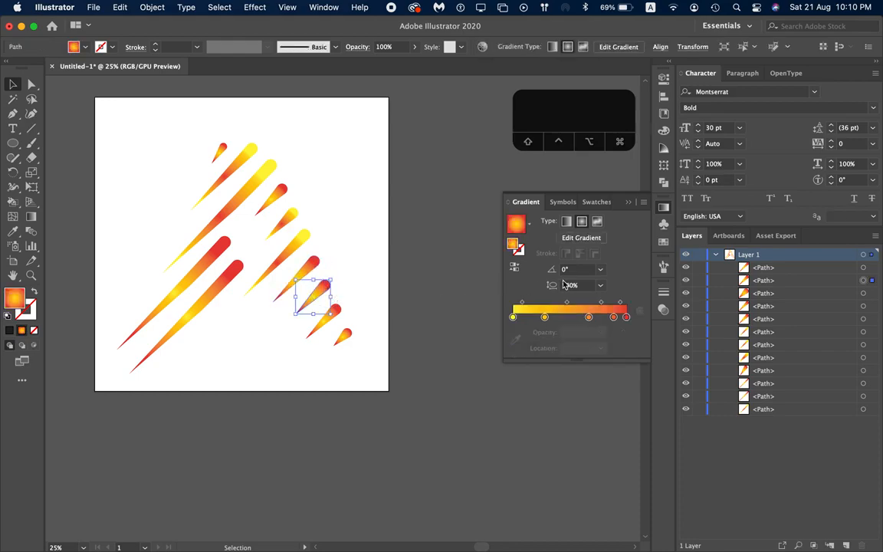
click(362, 298)
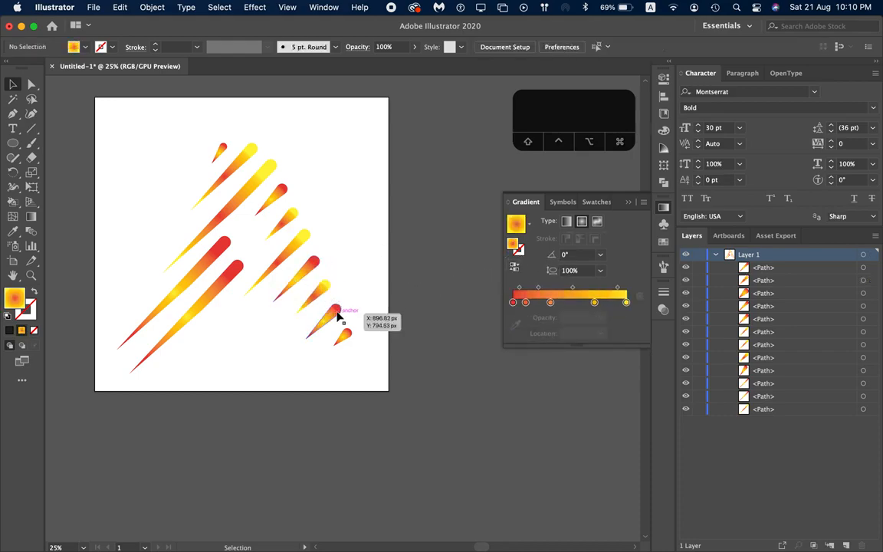
click(337, 308)
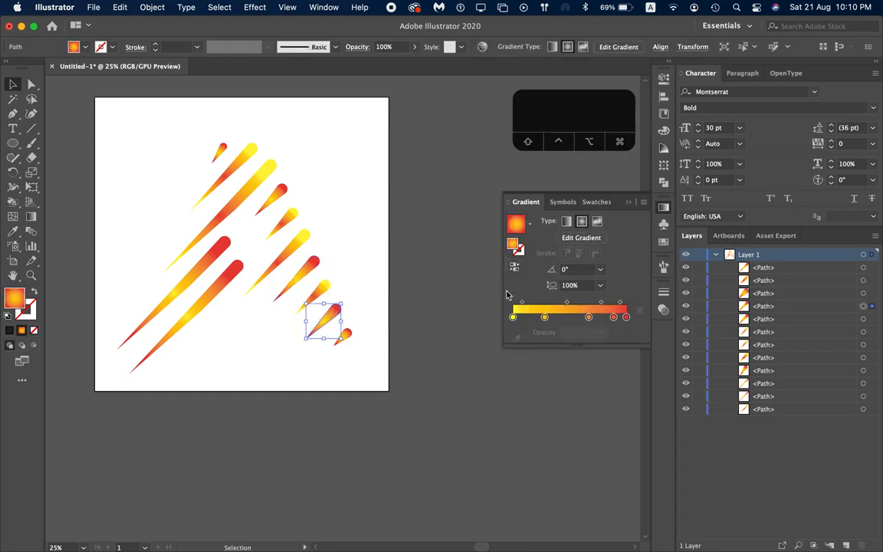
click(364, 233)
Step: Reverse the gradient on the upper of the two long left-leg stripes and flip the third stripe from the top back to a red end
click(218, 257)
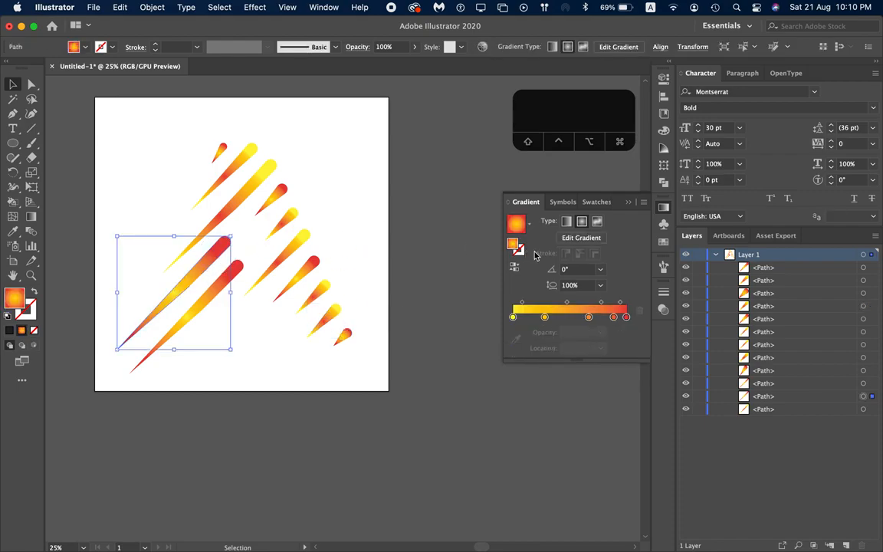
click(514, 267)
click(376, 159)
click(244, 190)
click(514, 267)
click(311, 138)
click(249, 153)
click(297, 134)
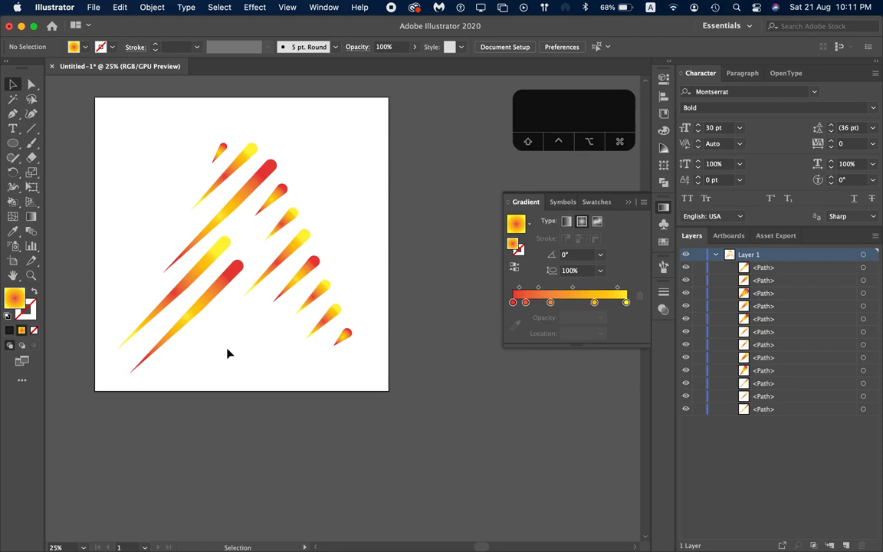
Step: Group all the stripes of the letter into one object and deselect it
drag(178, 118, 383, 403)
key(a)
key(super+g)
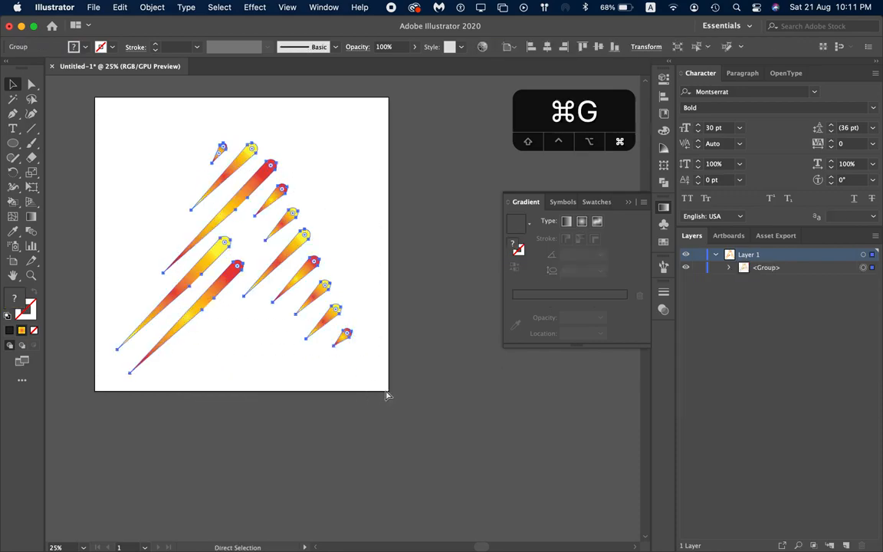
key(v)
click(311, 158)
Step: Scale the grouped letter down to well under half its size and place it in the artboard's upper-left area
drag(266, 172, 248, 154)
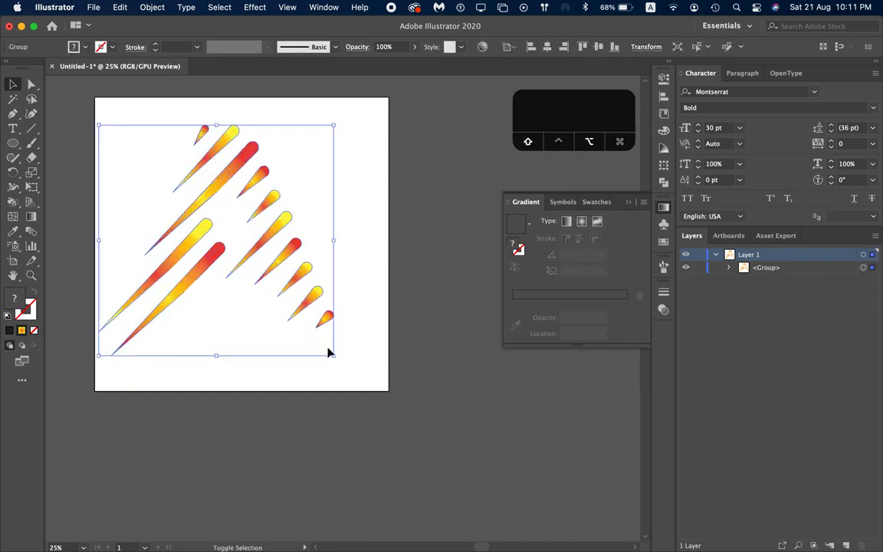
drag(331, 356, 258, 315)
click(259, 331)
drag(238, 243, 166, 187)
click(155, 258)
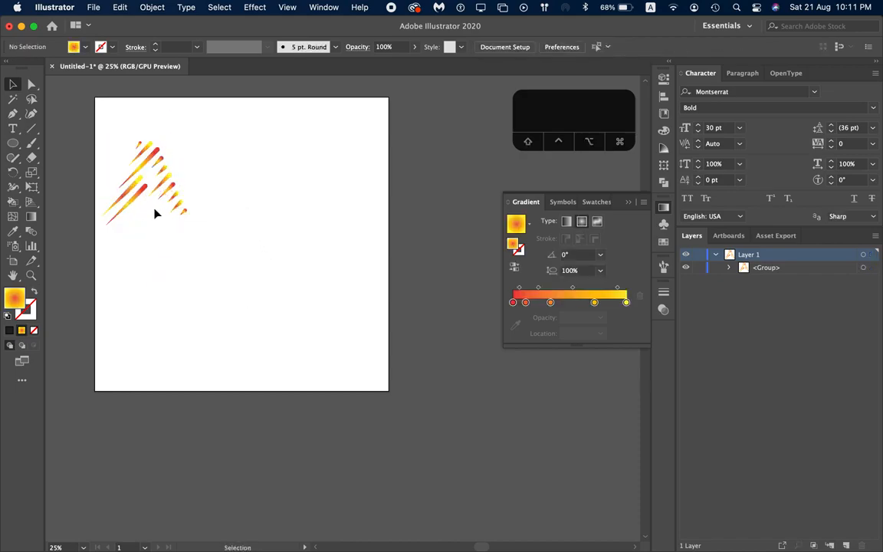
Step: Place the trial text "cscs" on the artboard below the letter and delete it
key(t)
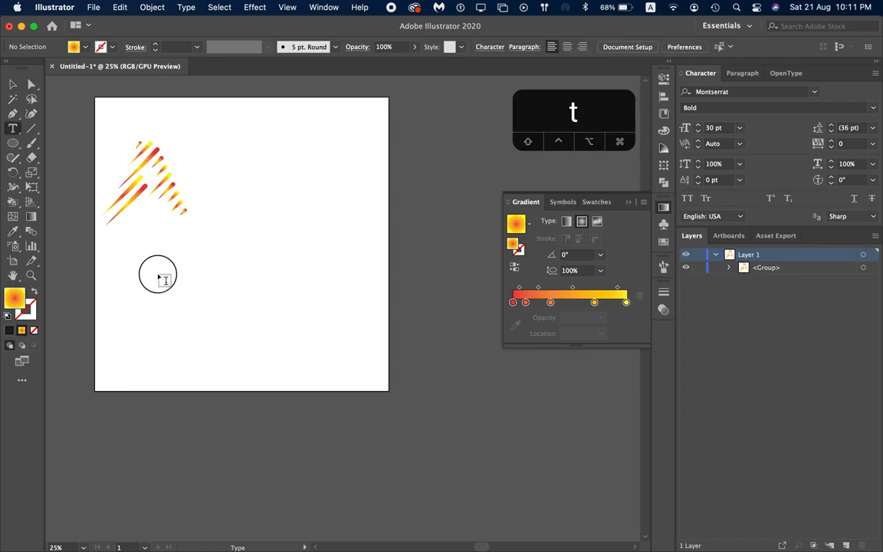
click(155, 273)
text(cscs)
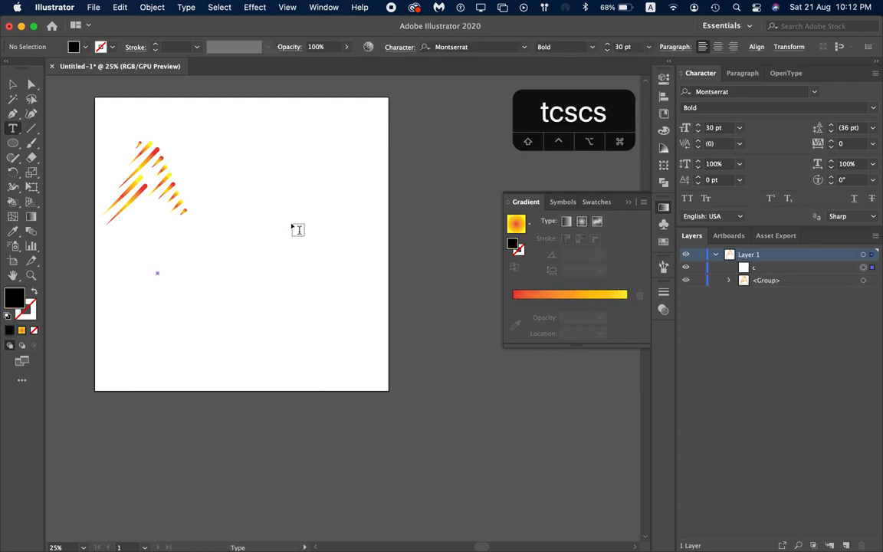
key(Escape)
key(v)
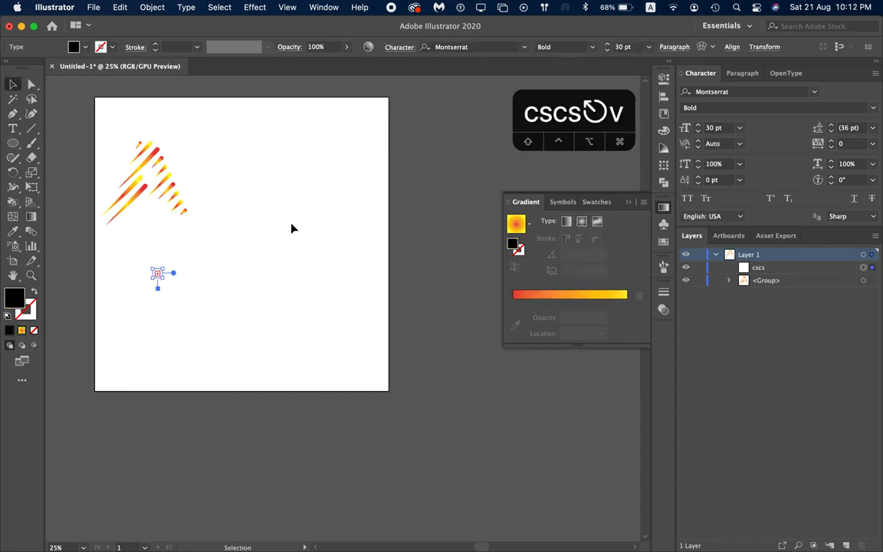
drag(162, 278, 202, 320)
key(BackSpace)
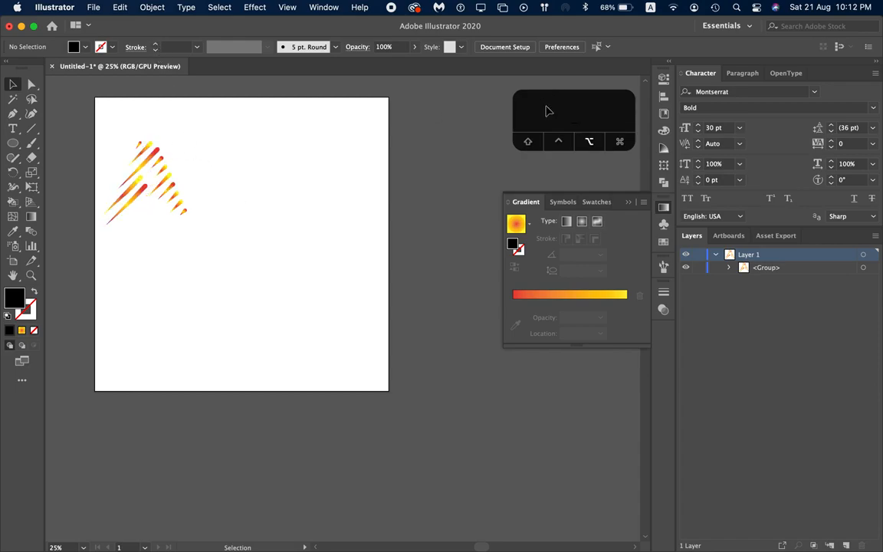
Step: Put the gradient settings away and look through the save locations available for the document, cancelling the save
click(628, 202)
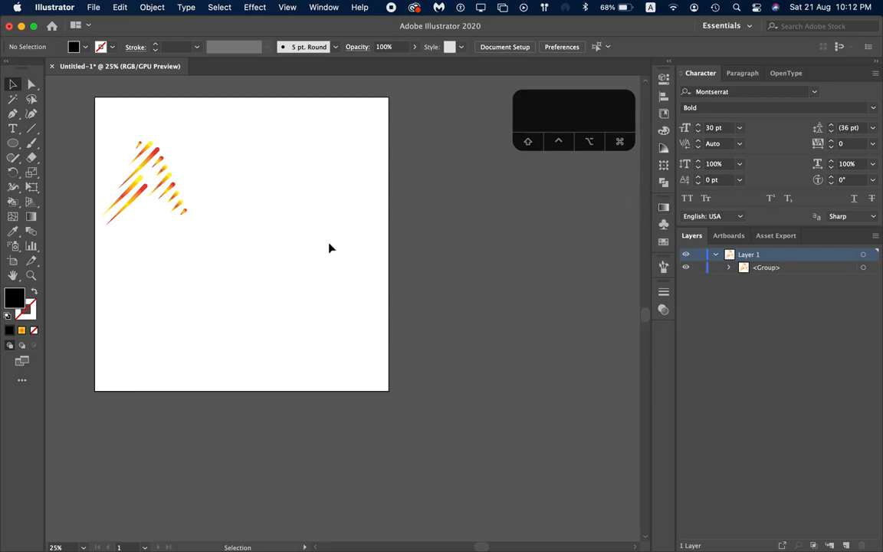
click(92, 8)
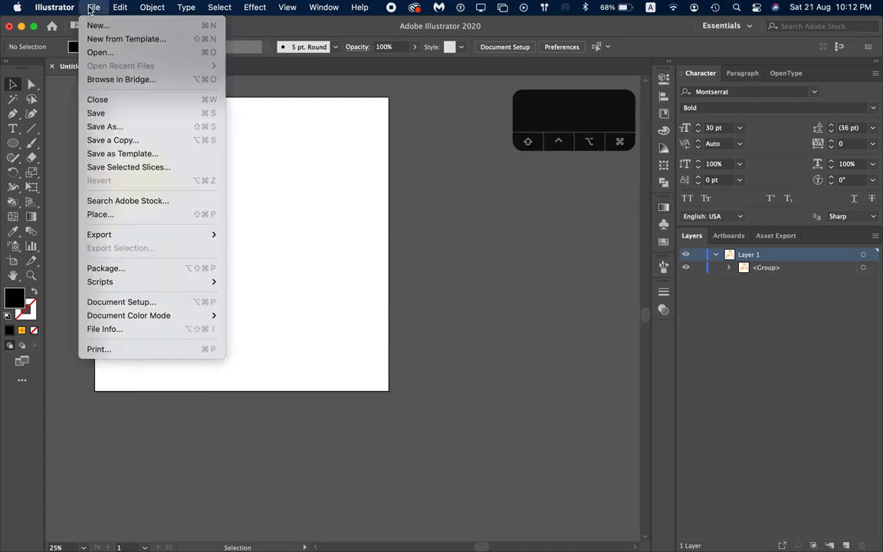
click(108, 113)
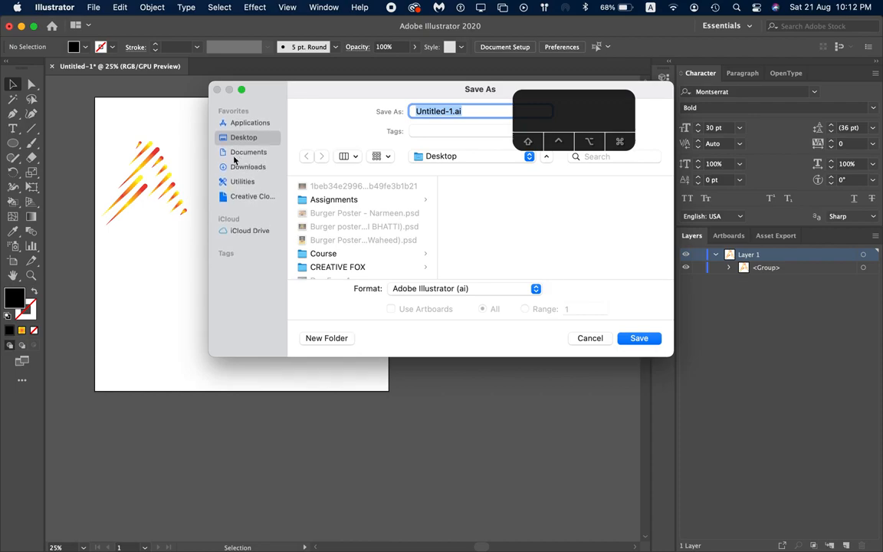
click(241, 181)
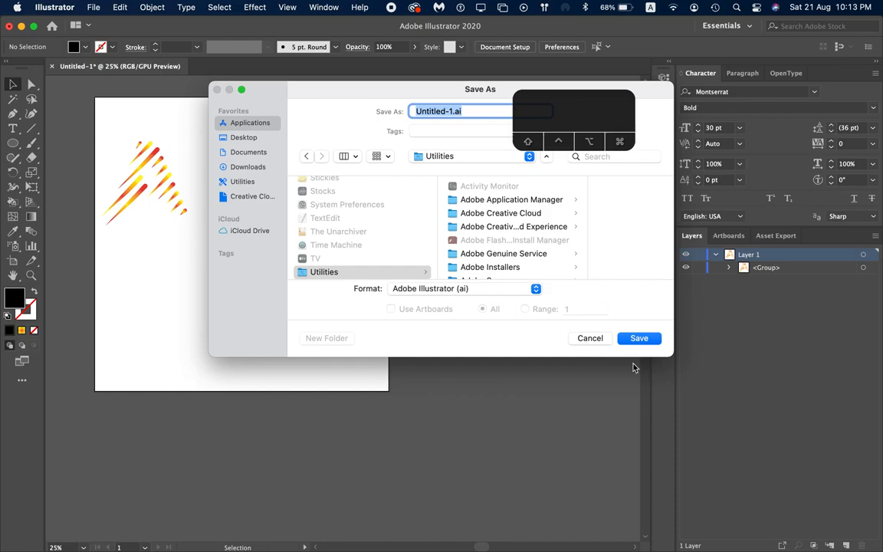
click(594, 340)
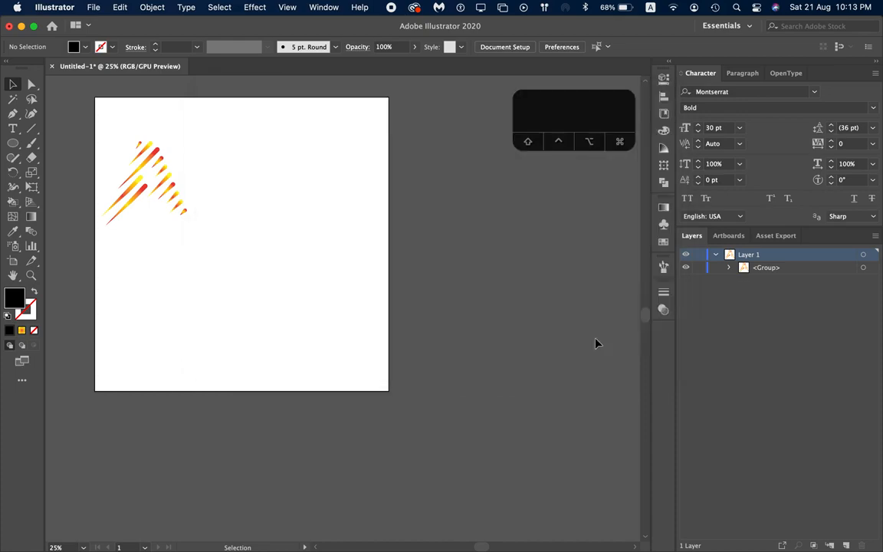
Step: Review the file formats offered by Save As and close the dialog without saving
click(91, 7)
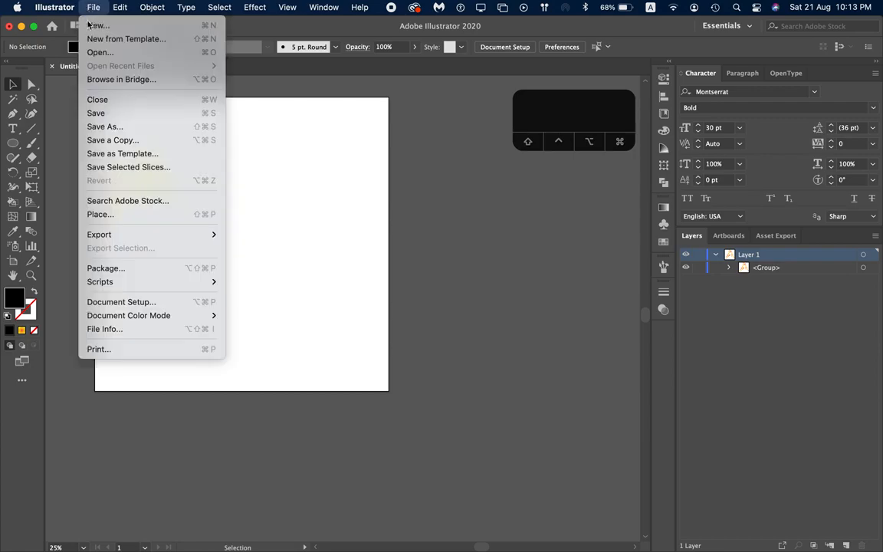
click(86, 128)
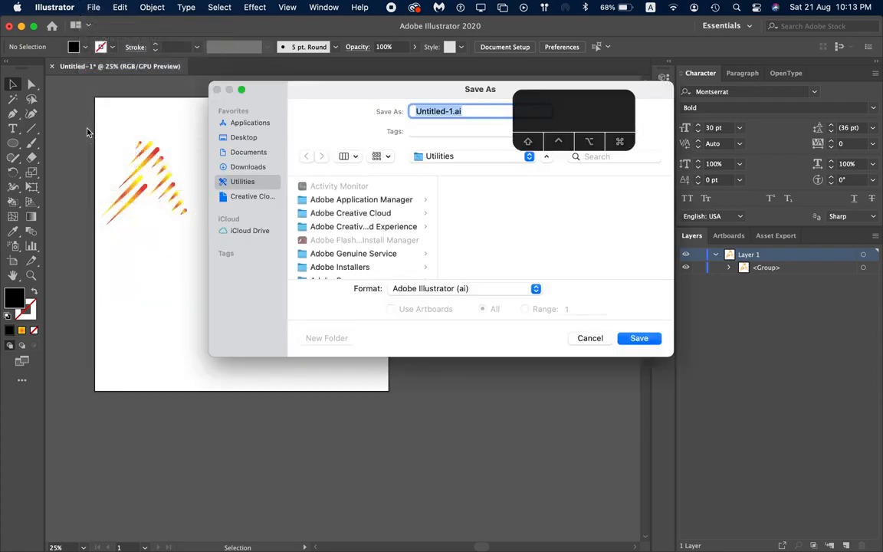
click(432, 290)
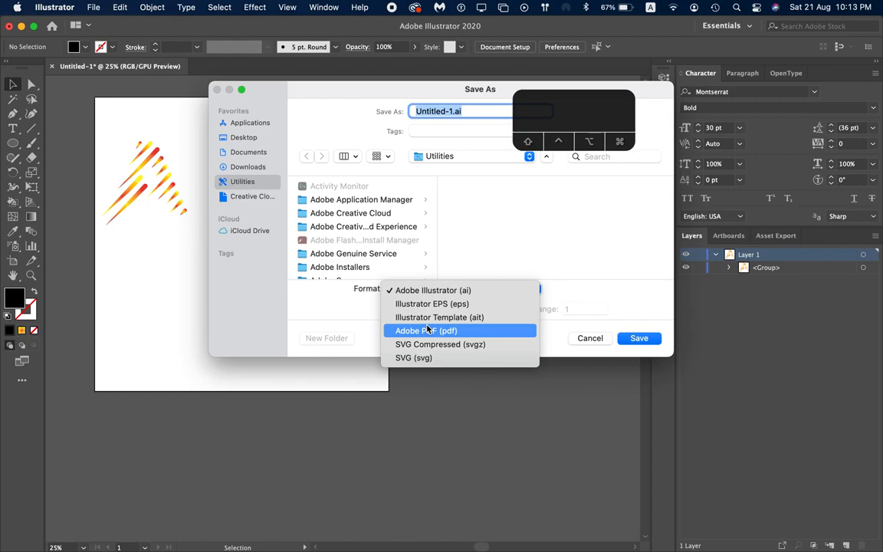
click(275, 300)
click(594, 339)
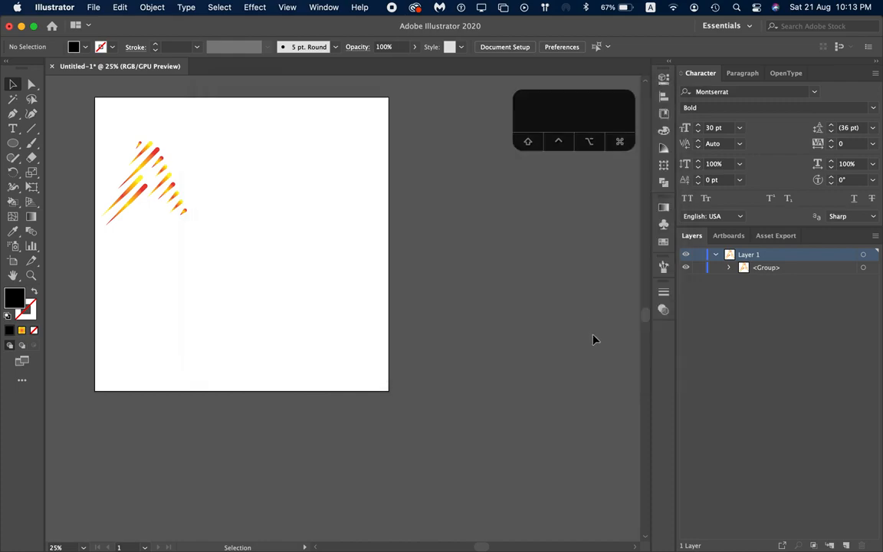